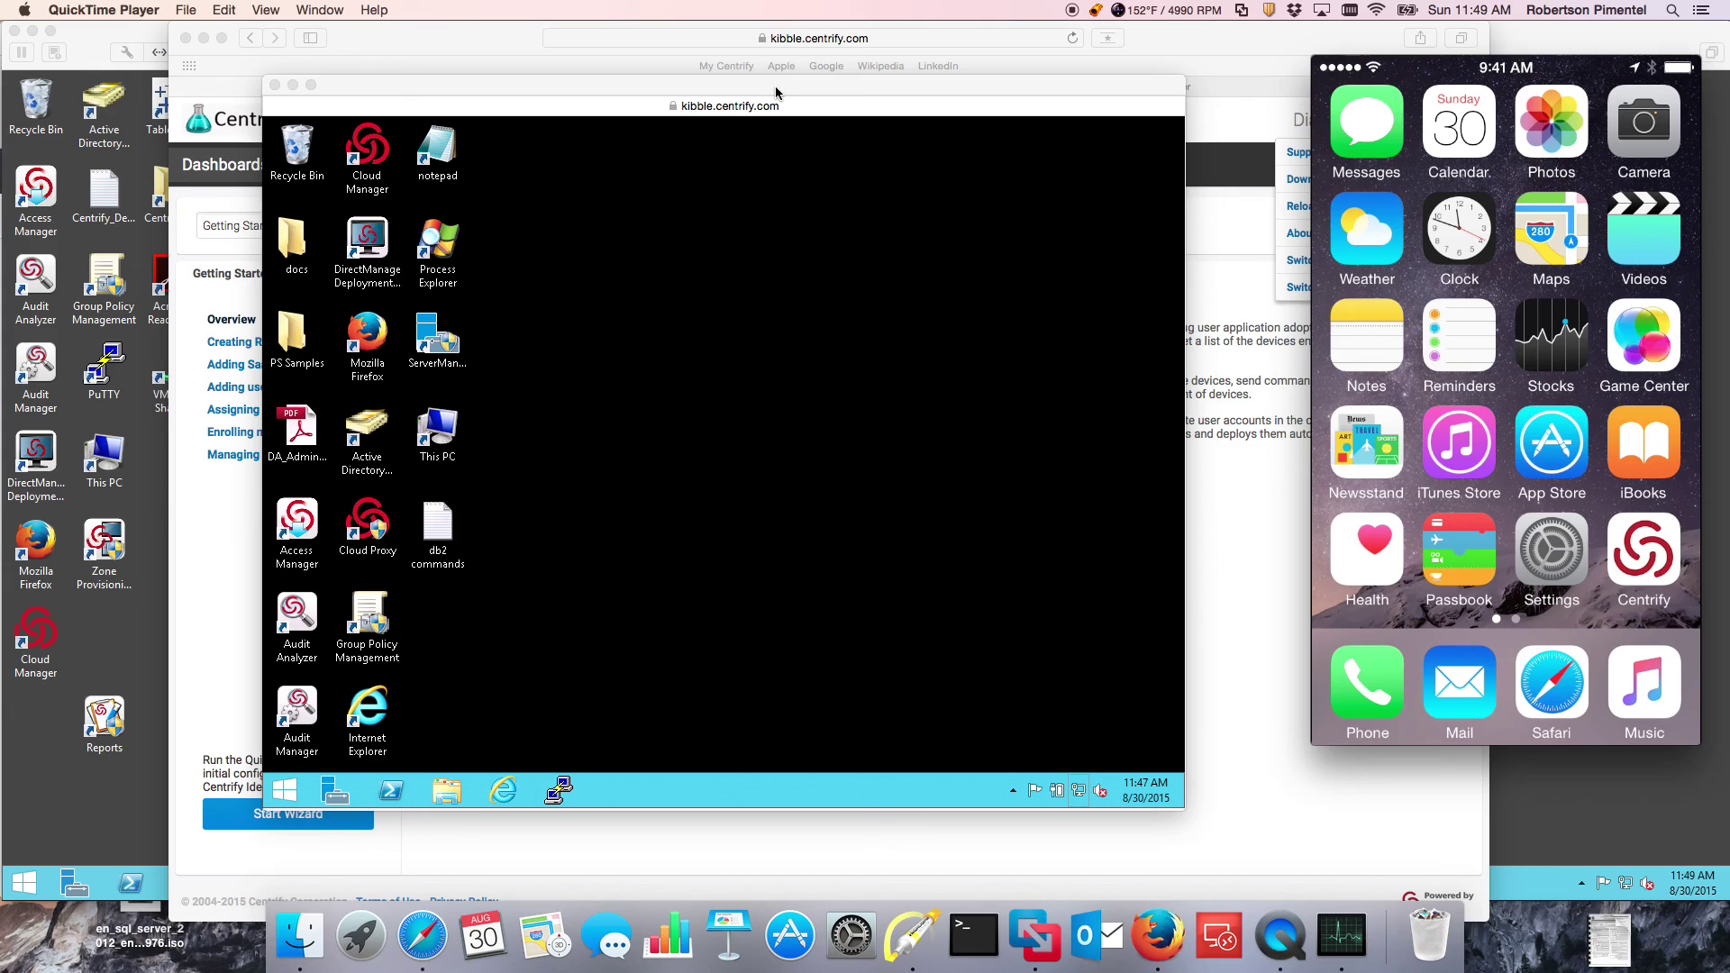
left_click(512, 789)
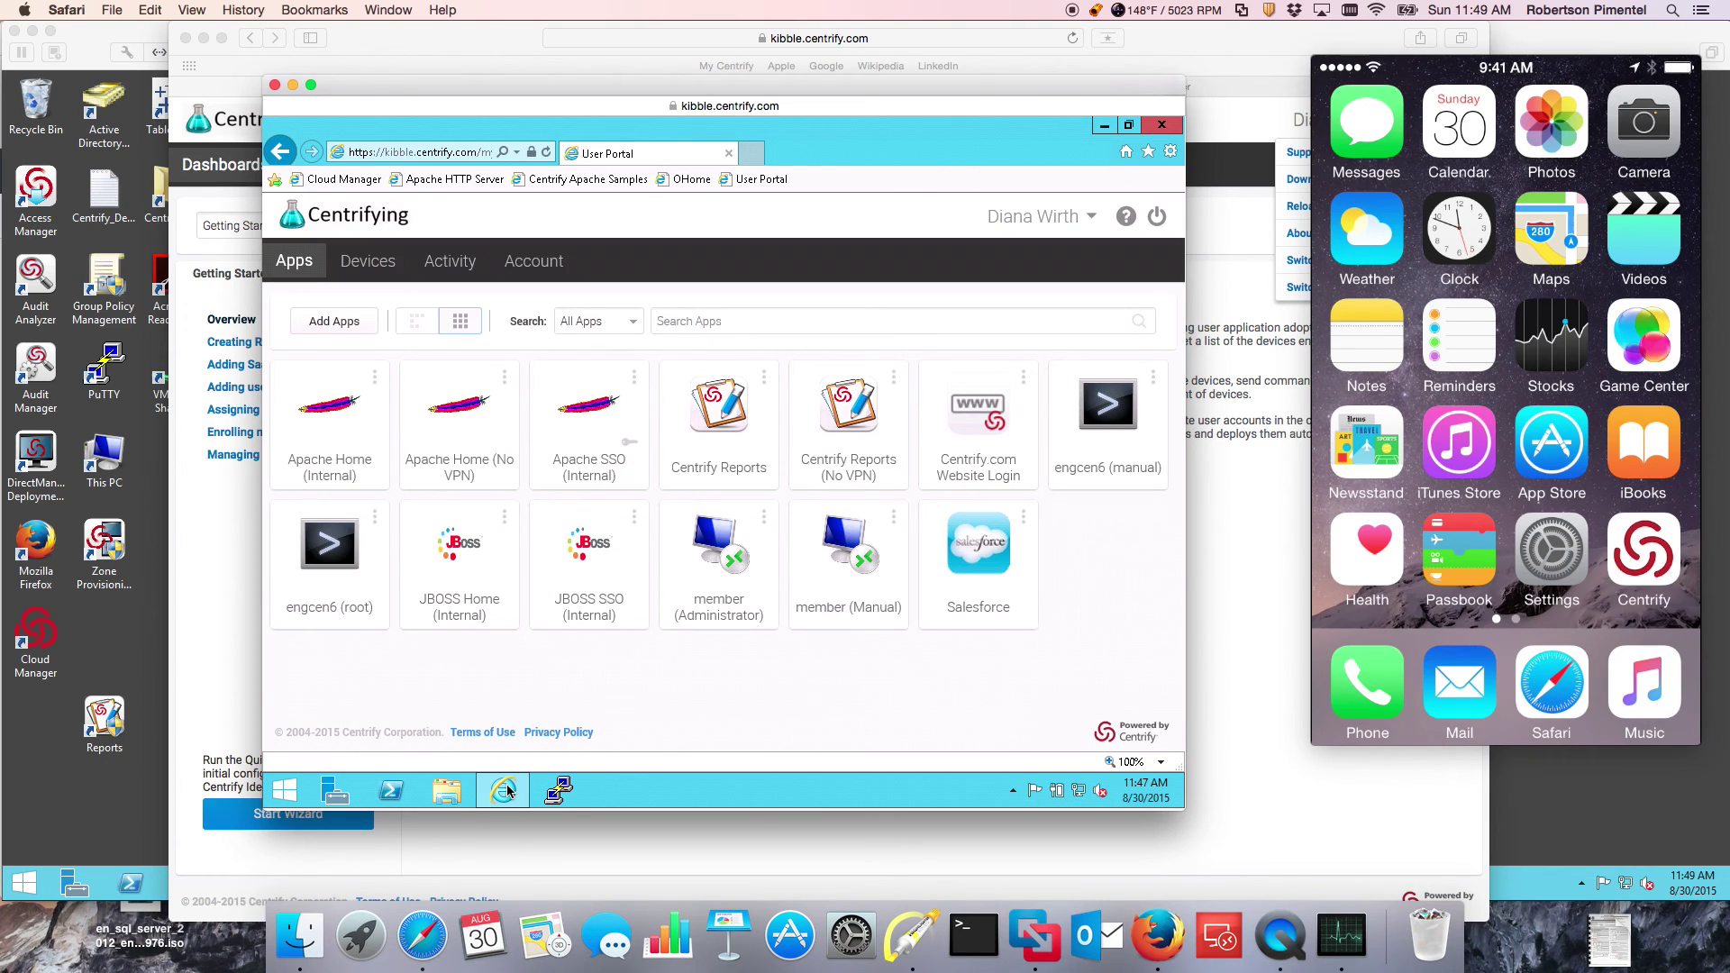
left_click(755, 153)
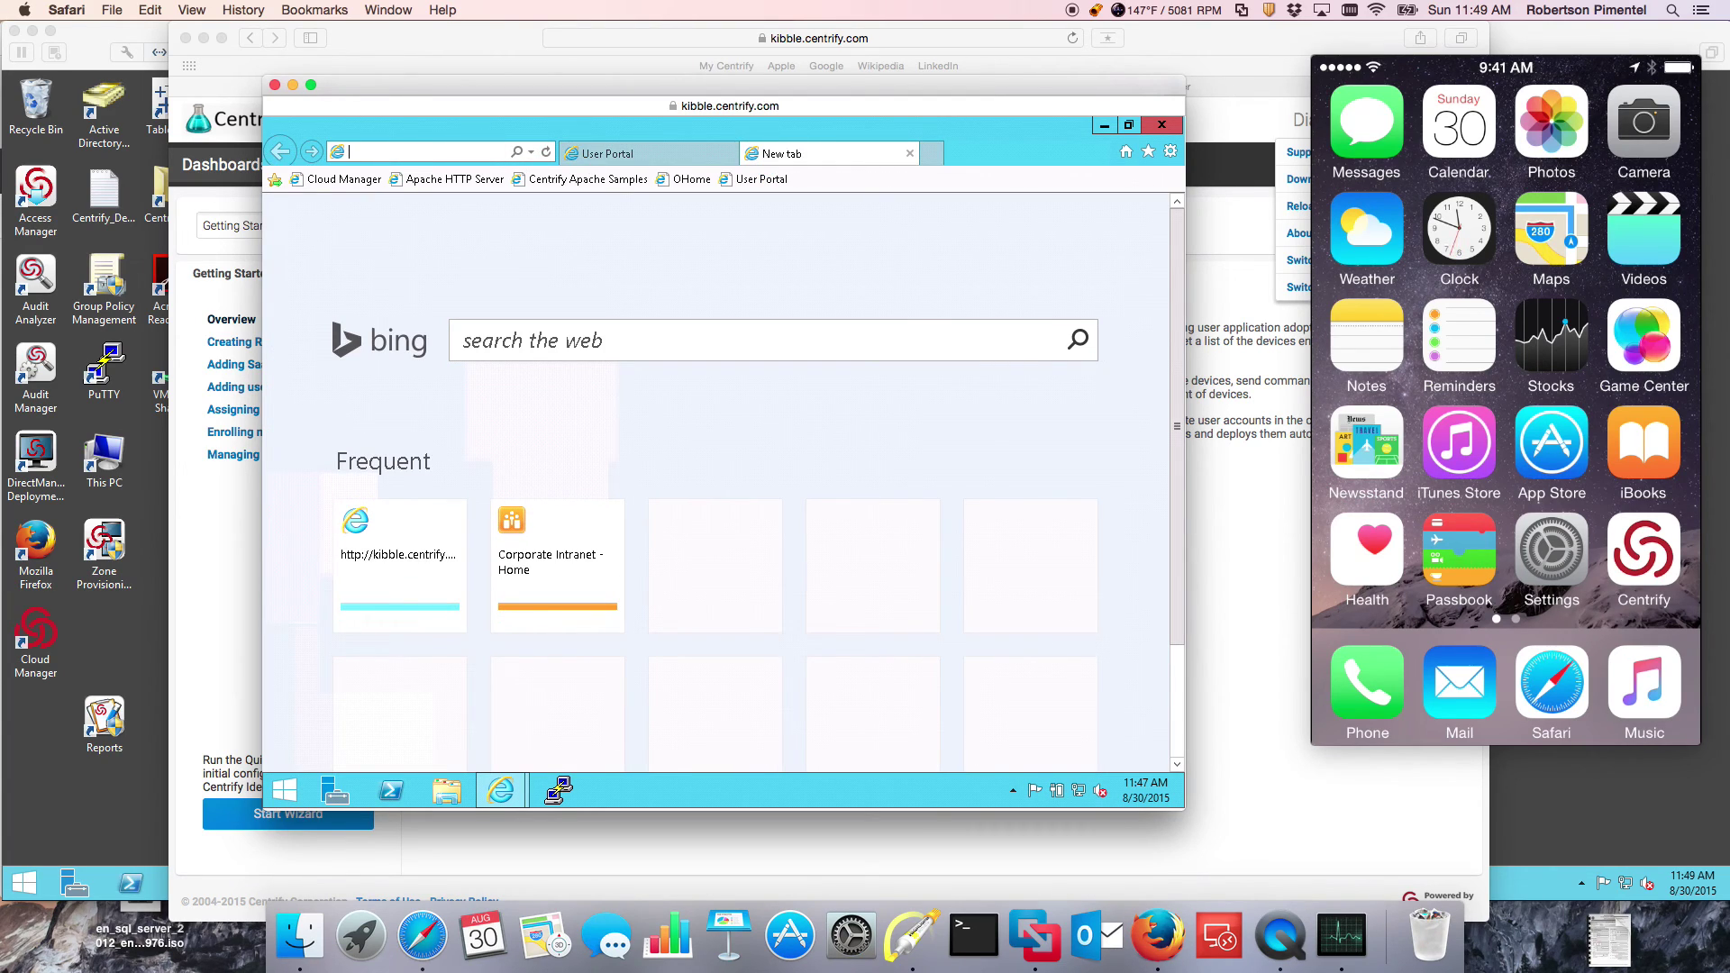
type("m")
key("Down")
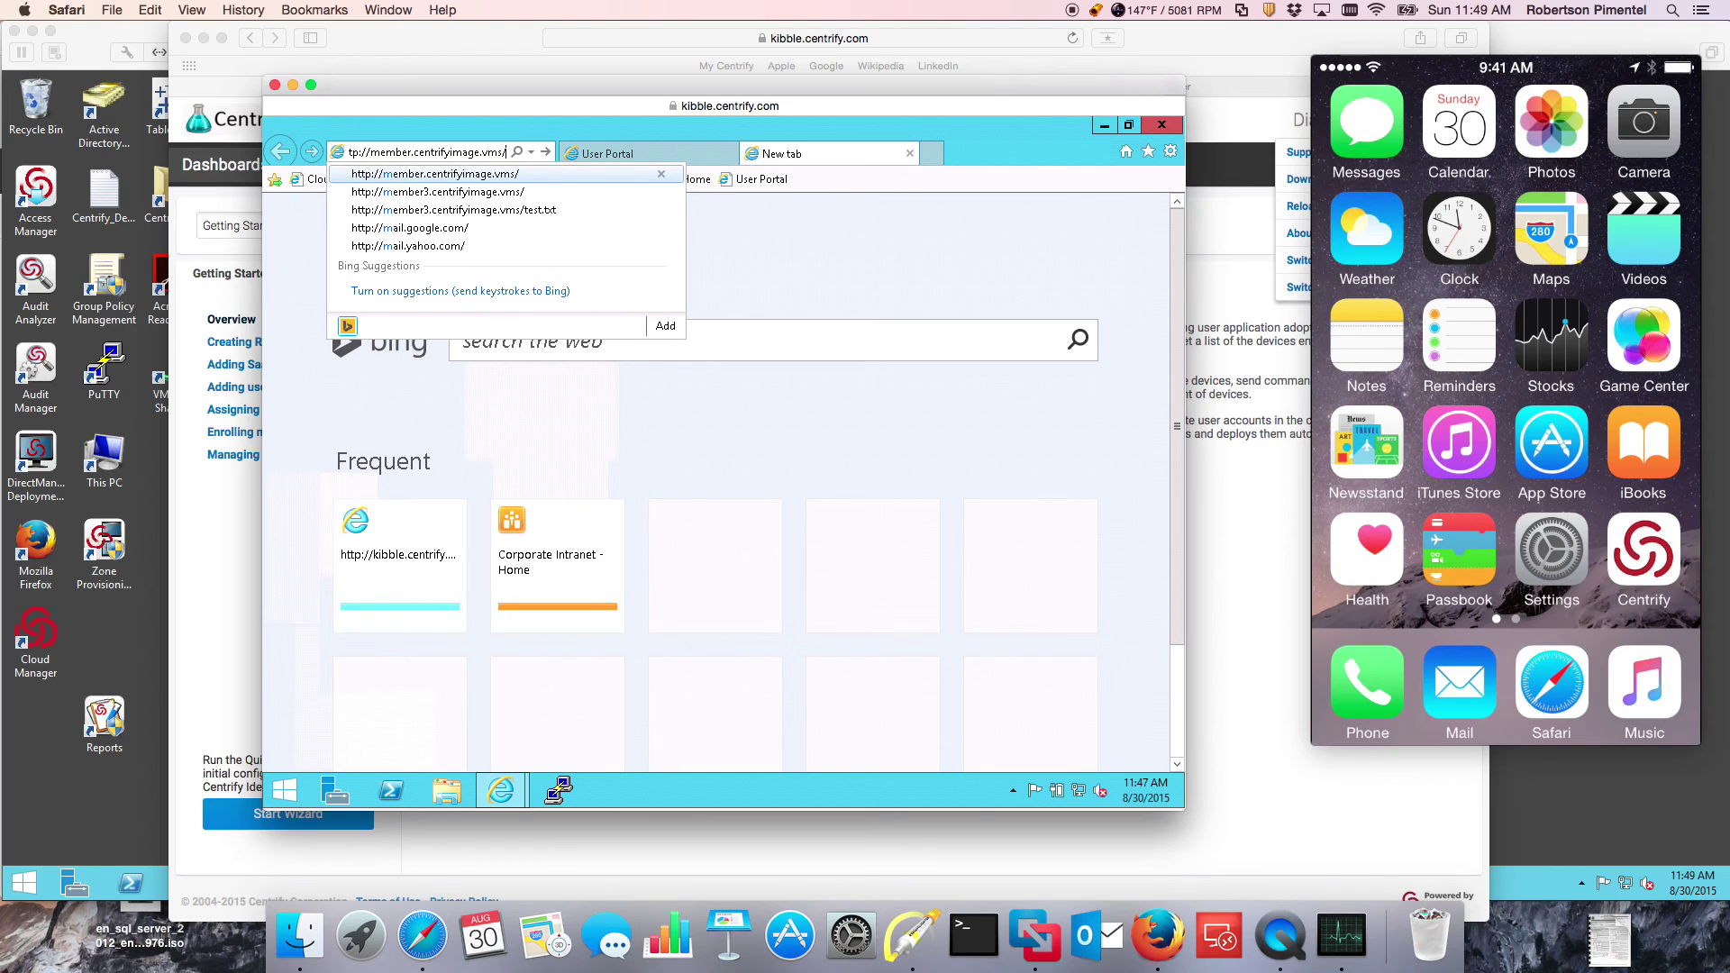
key("Return")
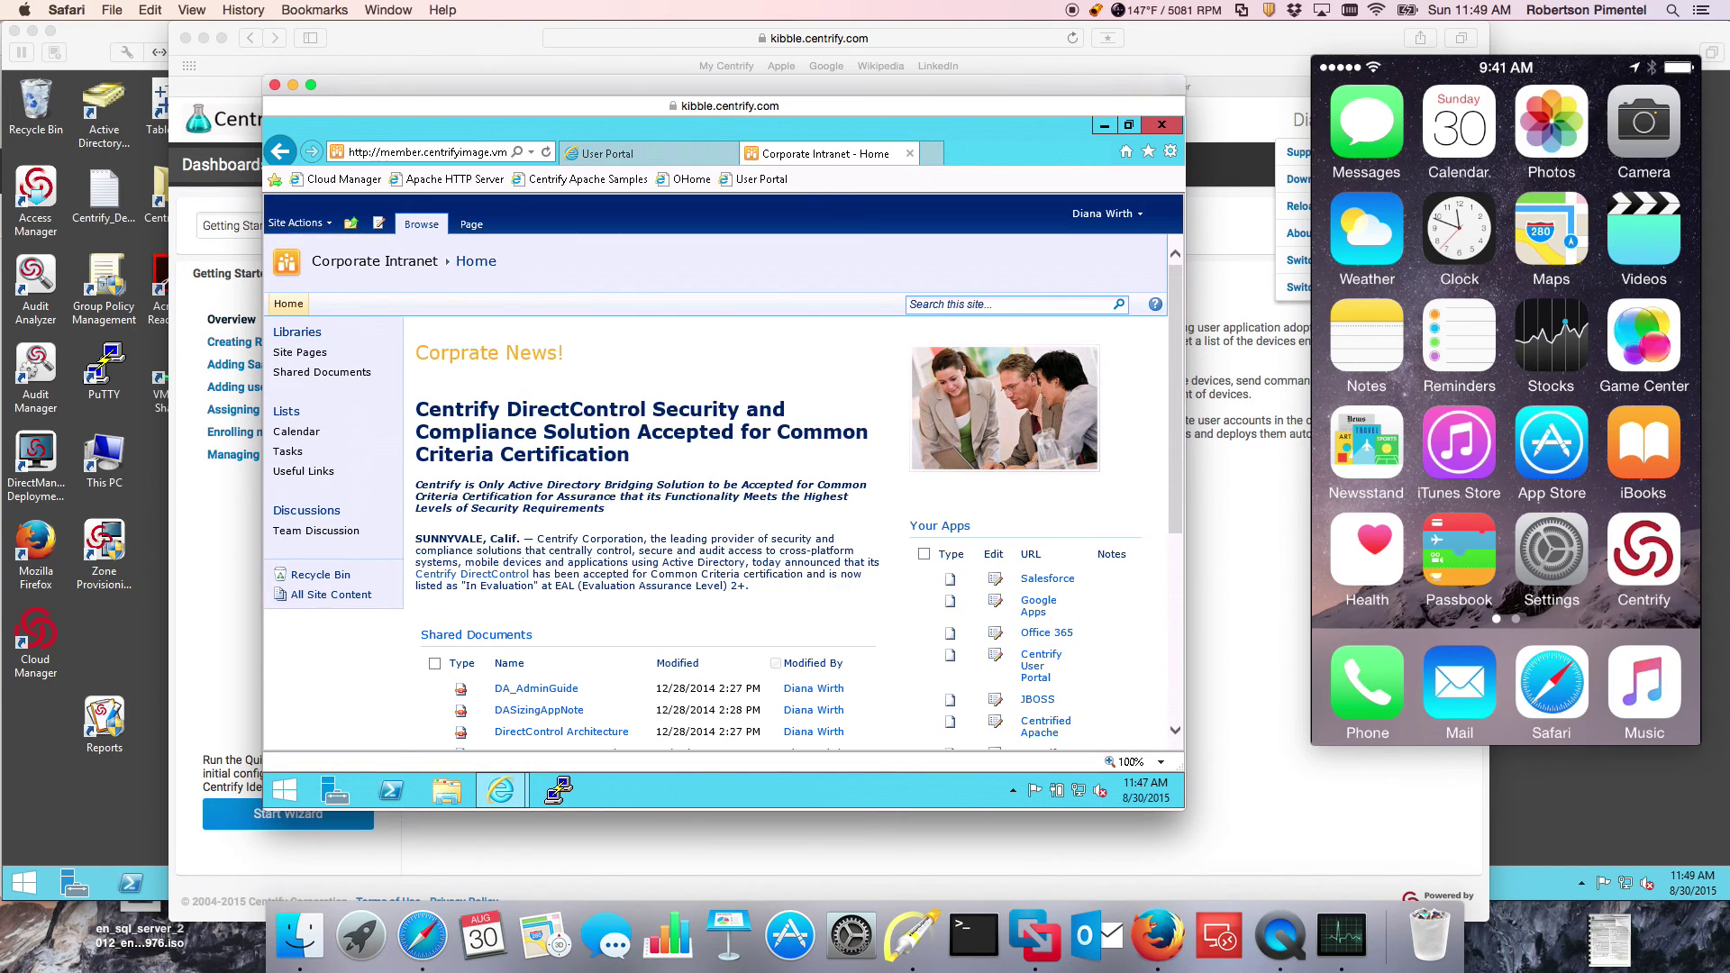
right_click(1048, 580)
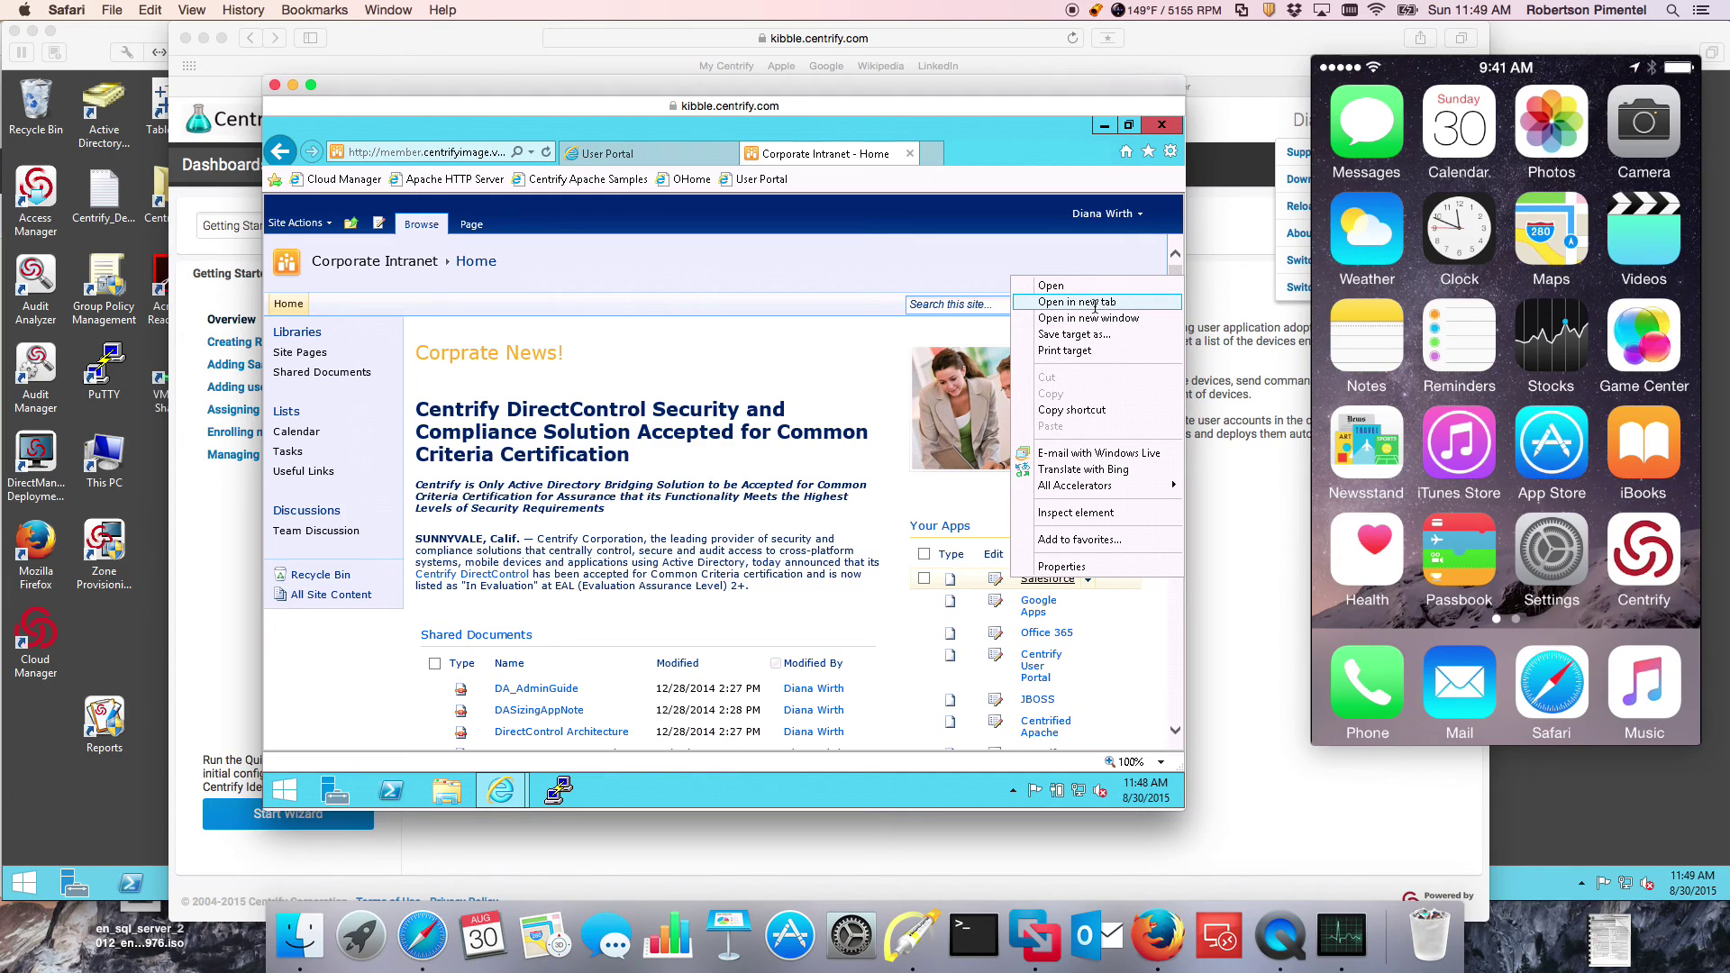
Step: Open the Salesforce link in a new tab and view its signed-in home page
left_click(1096, 302)
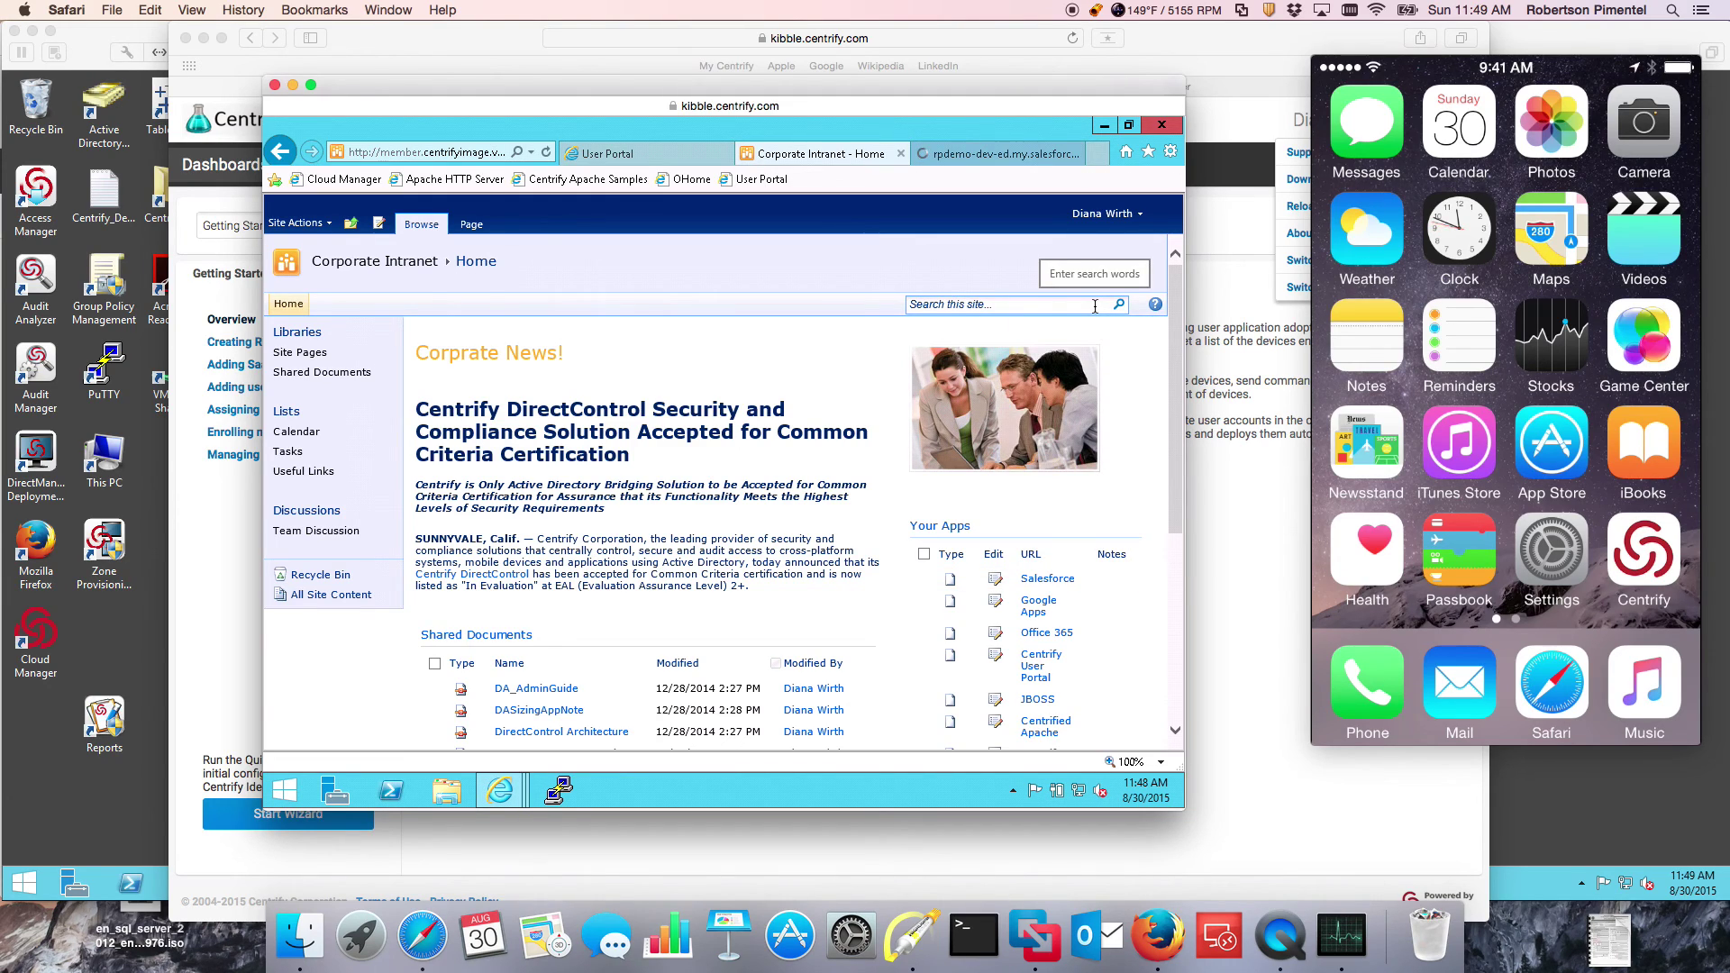
left_click(996, 161)
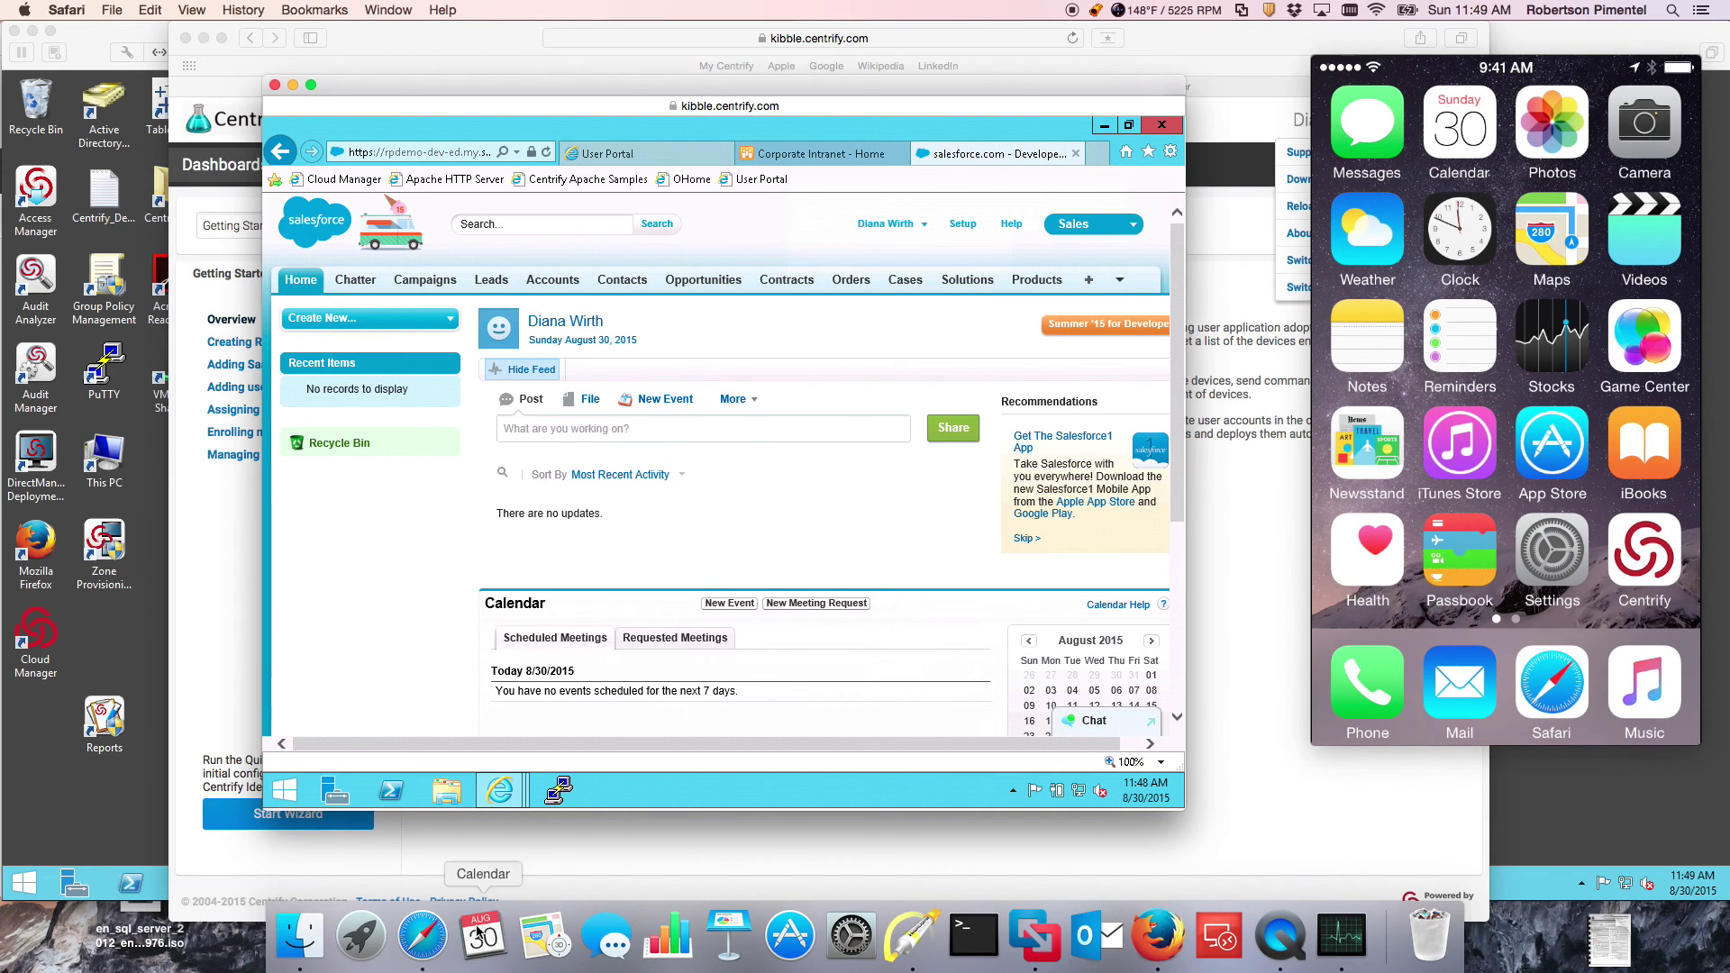
left_click(430, 961)
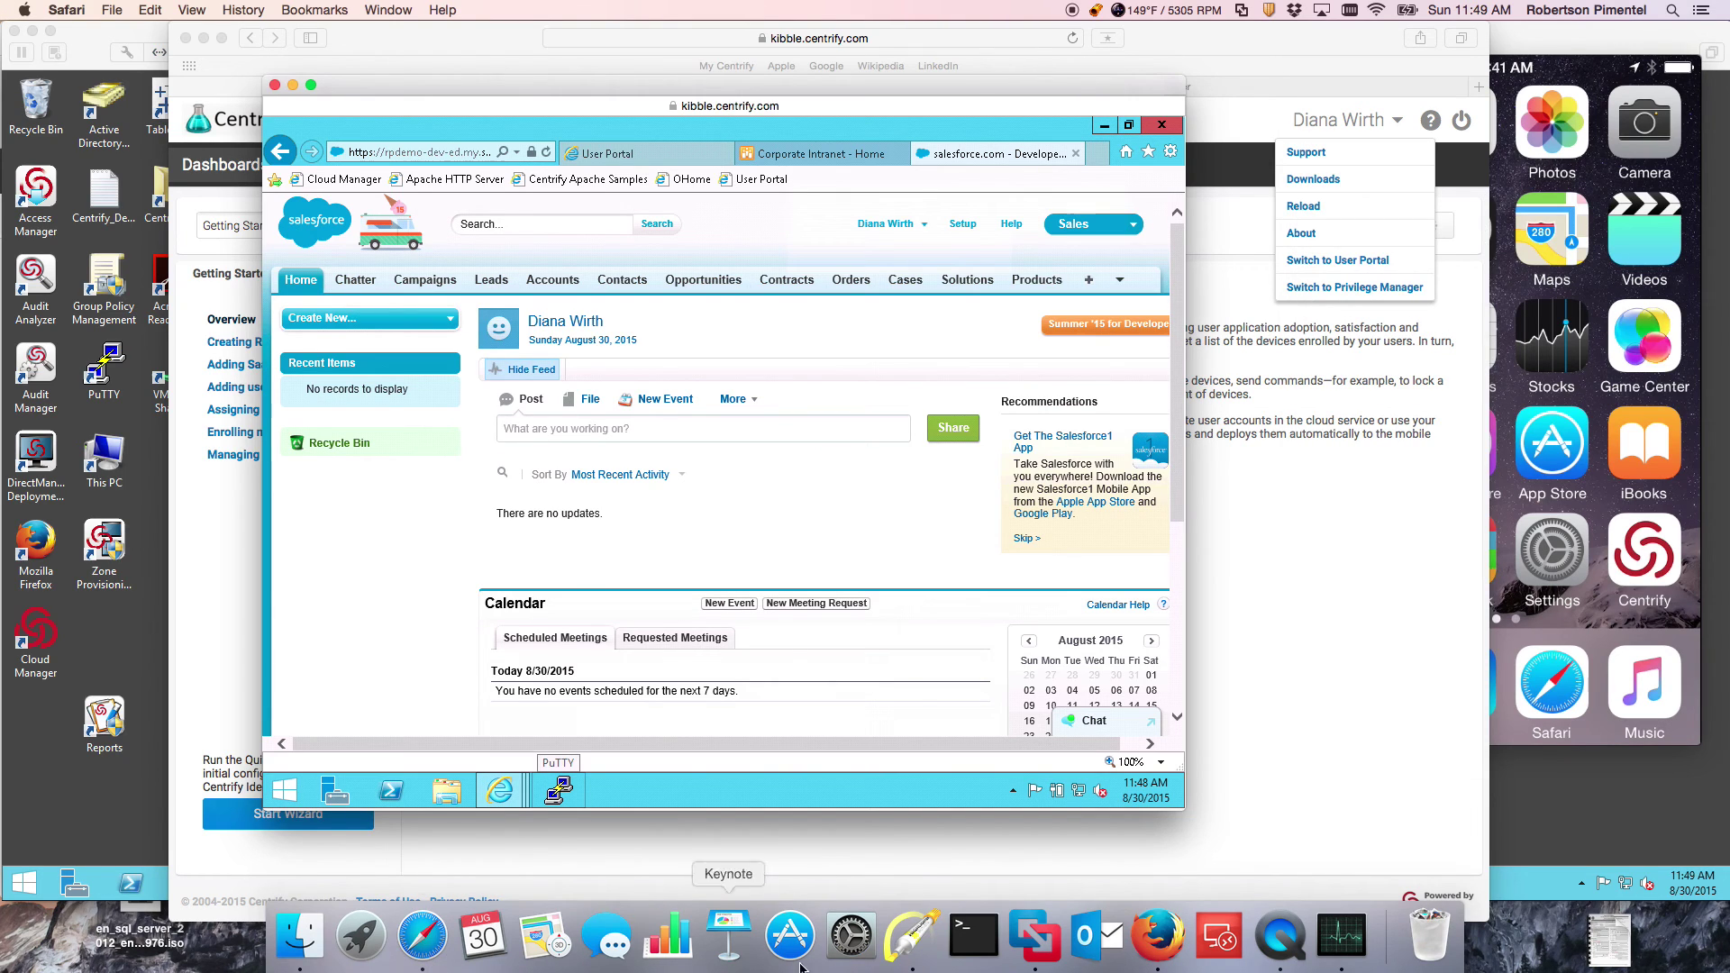
Step: Bring Firefox and the mirrored iPhone forward, then show Firefox's Content preferences tab
left_click(1157, 937)
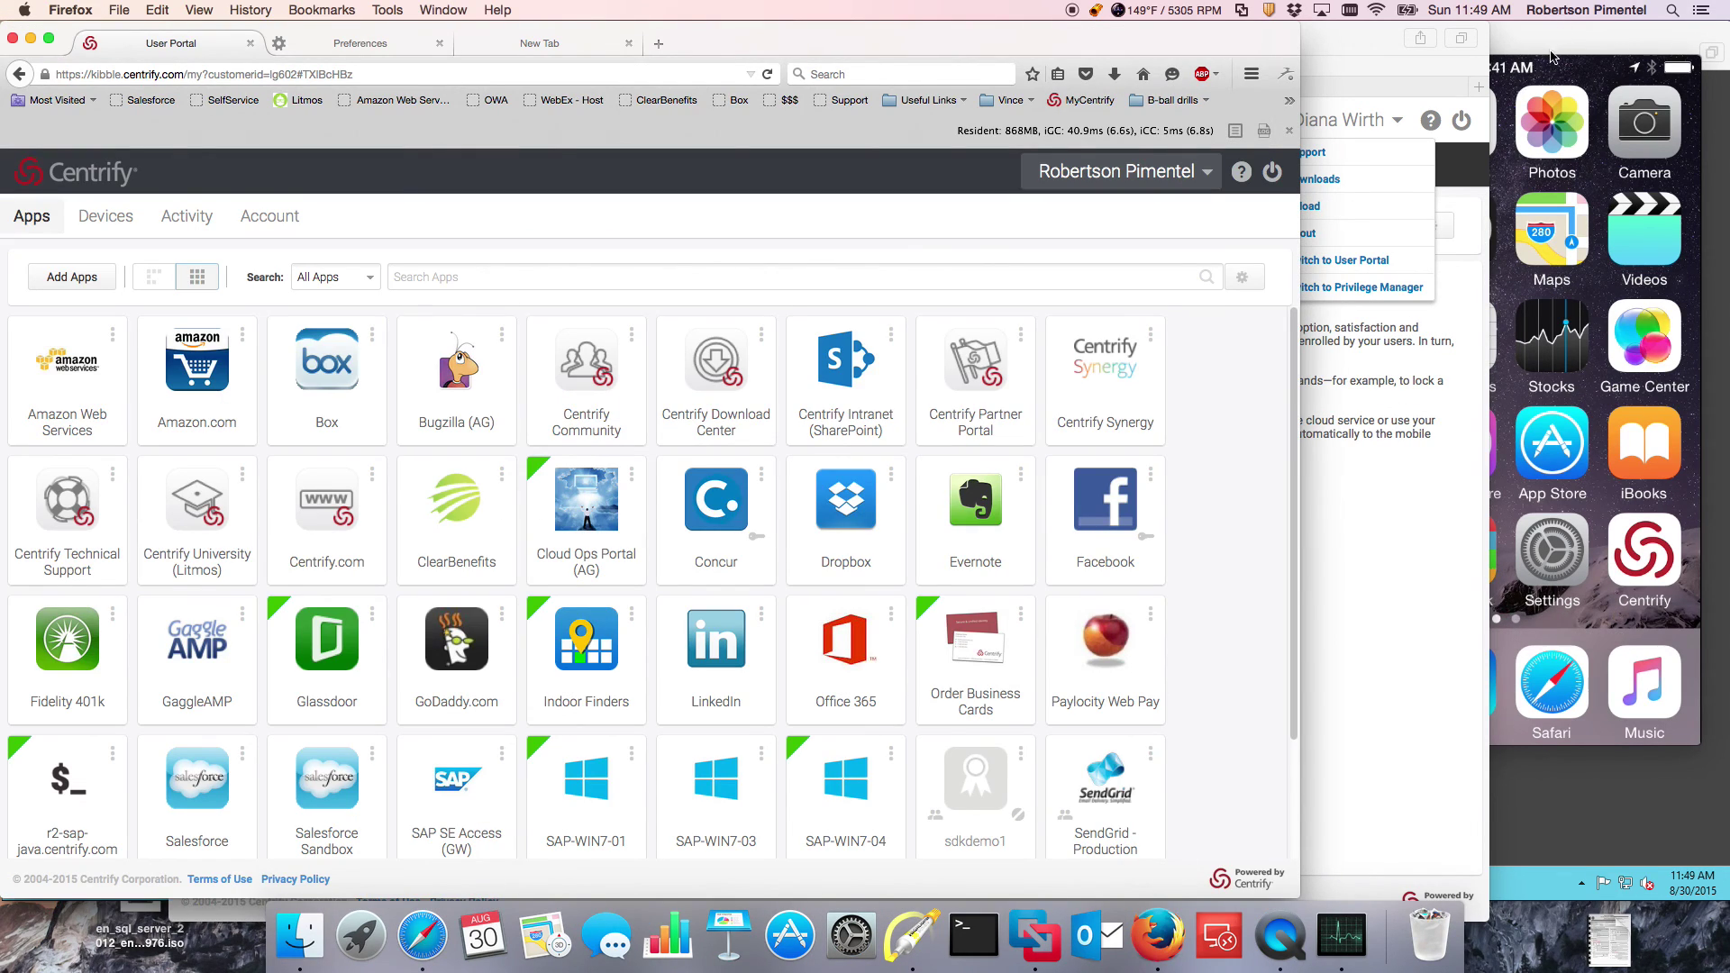
left_click(1510, 127)
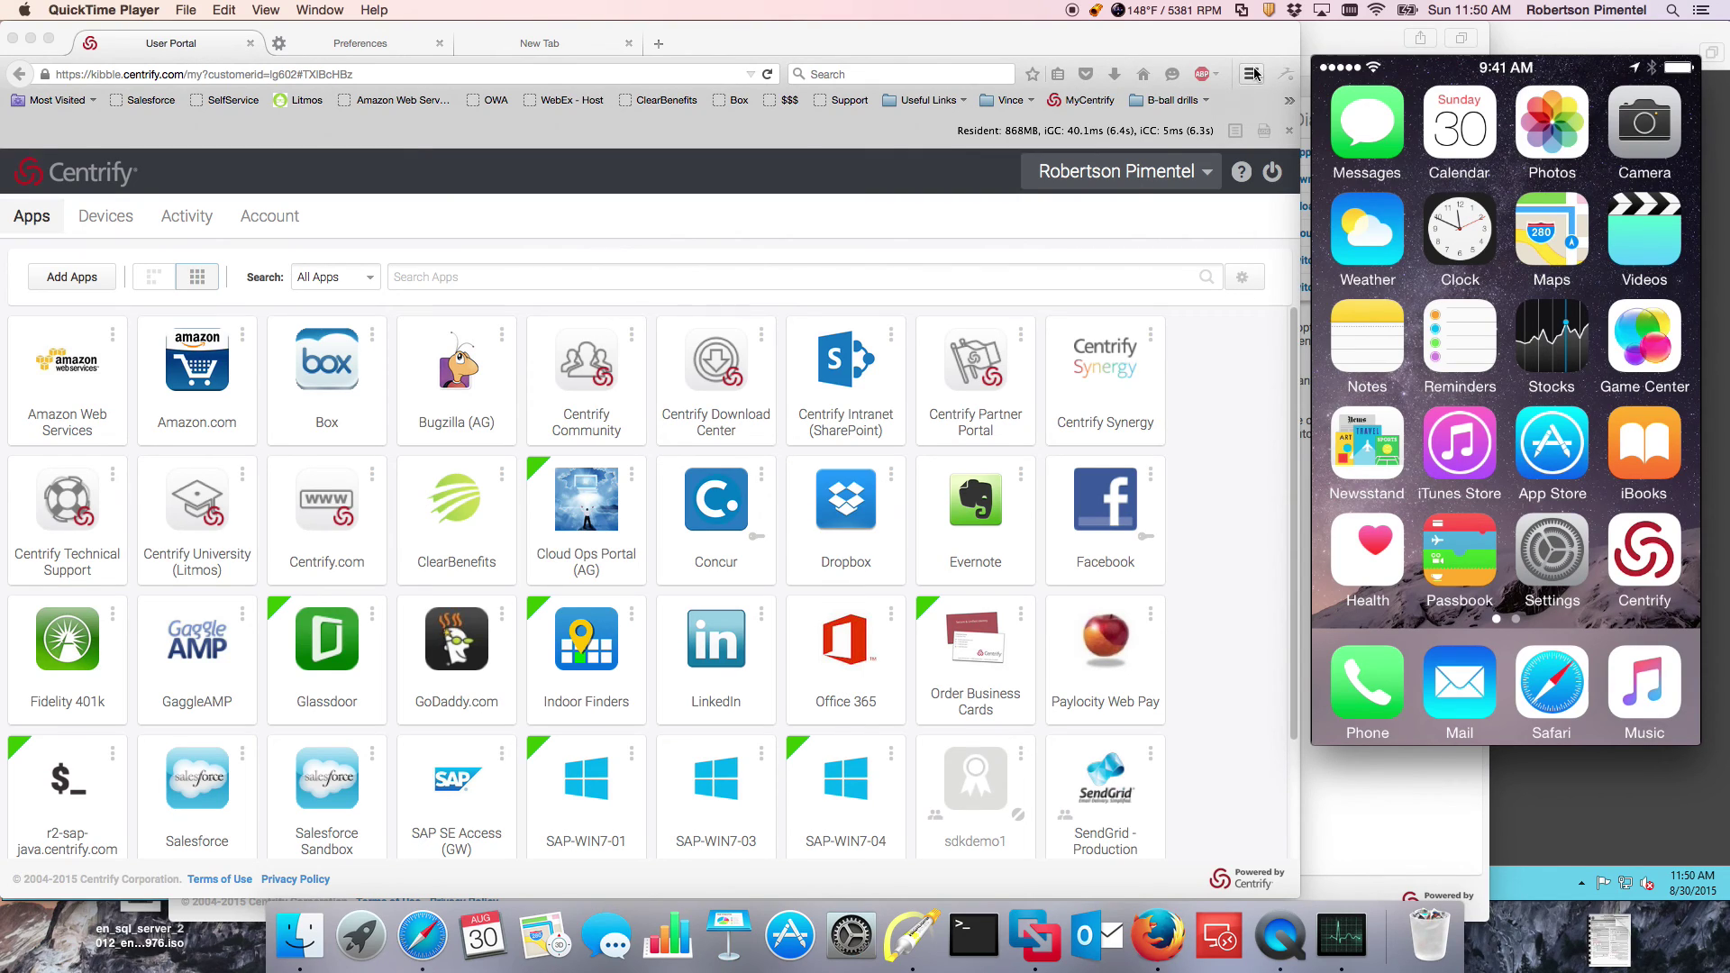
left_click(348, 44)
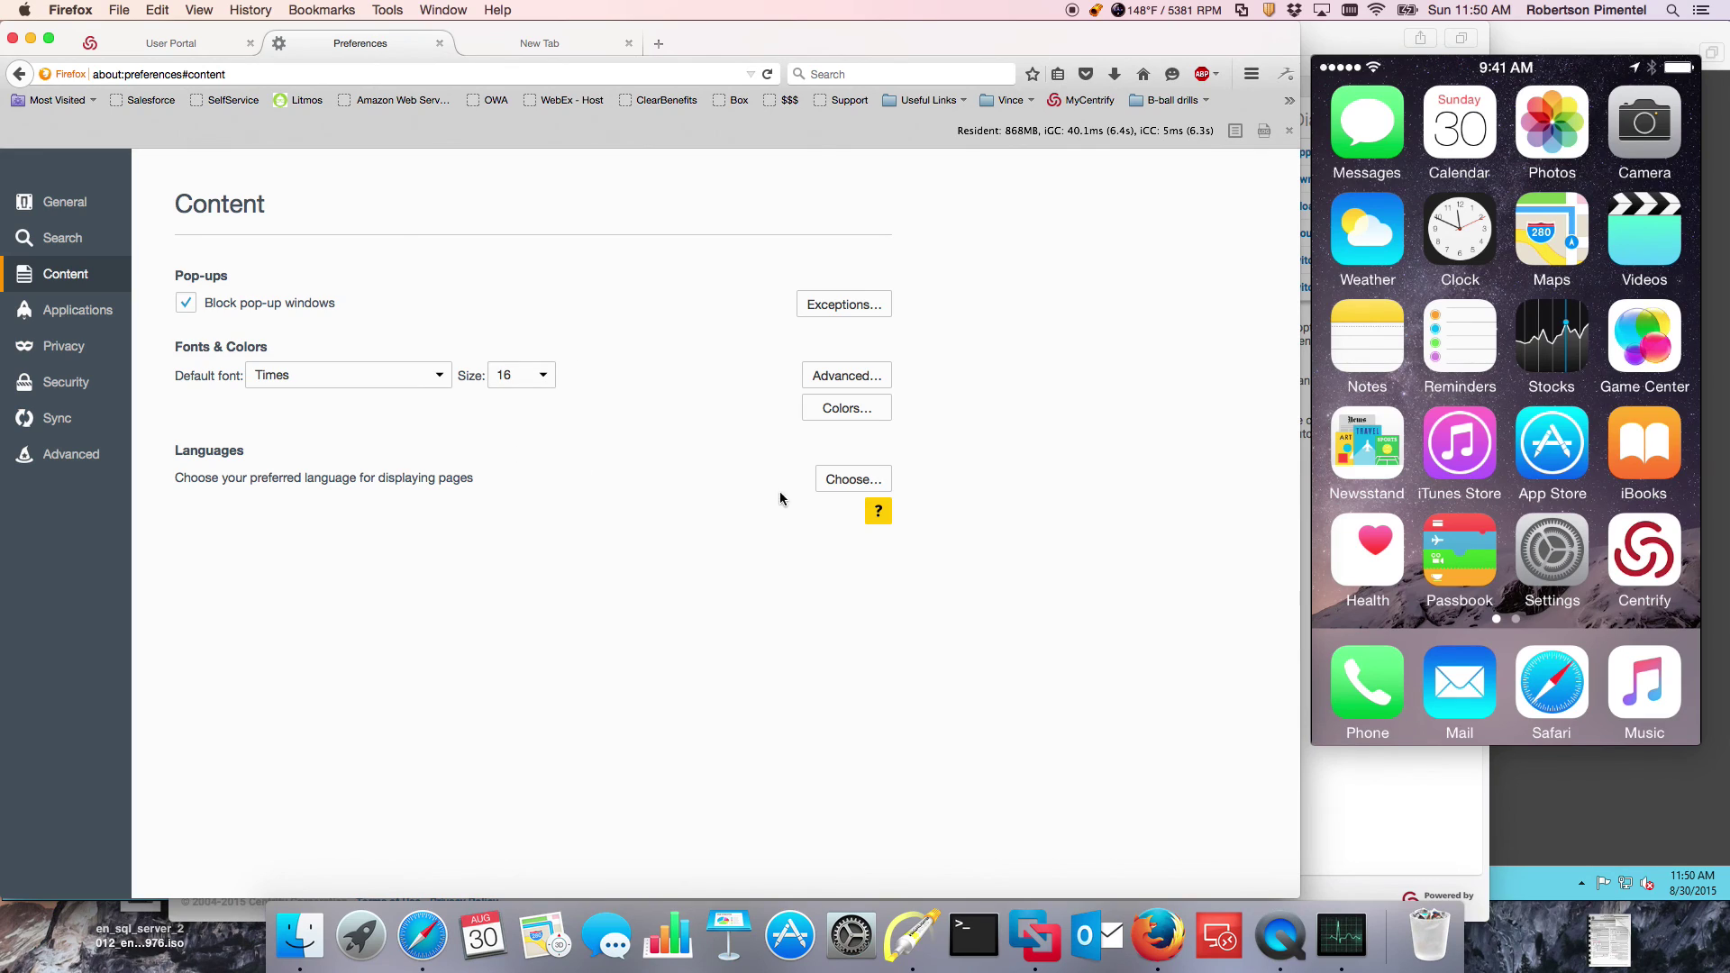
Step: Move Japanese to the top of the preferred languages and reload the portal in Japanese
left_click(851, 480)
left_click(671, 511)
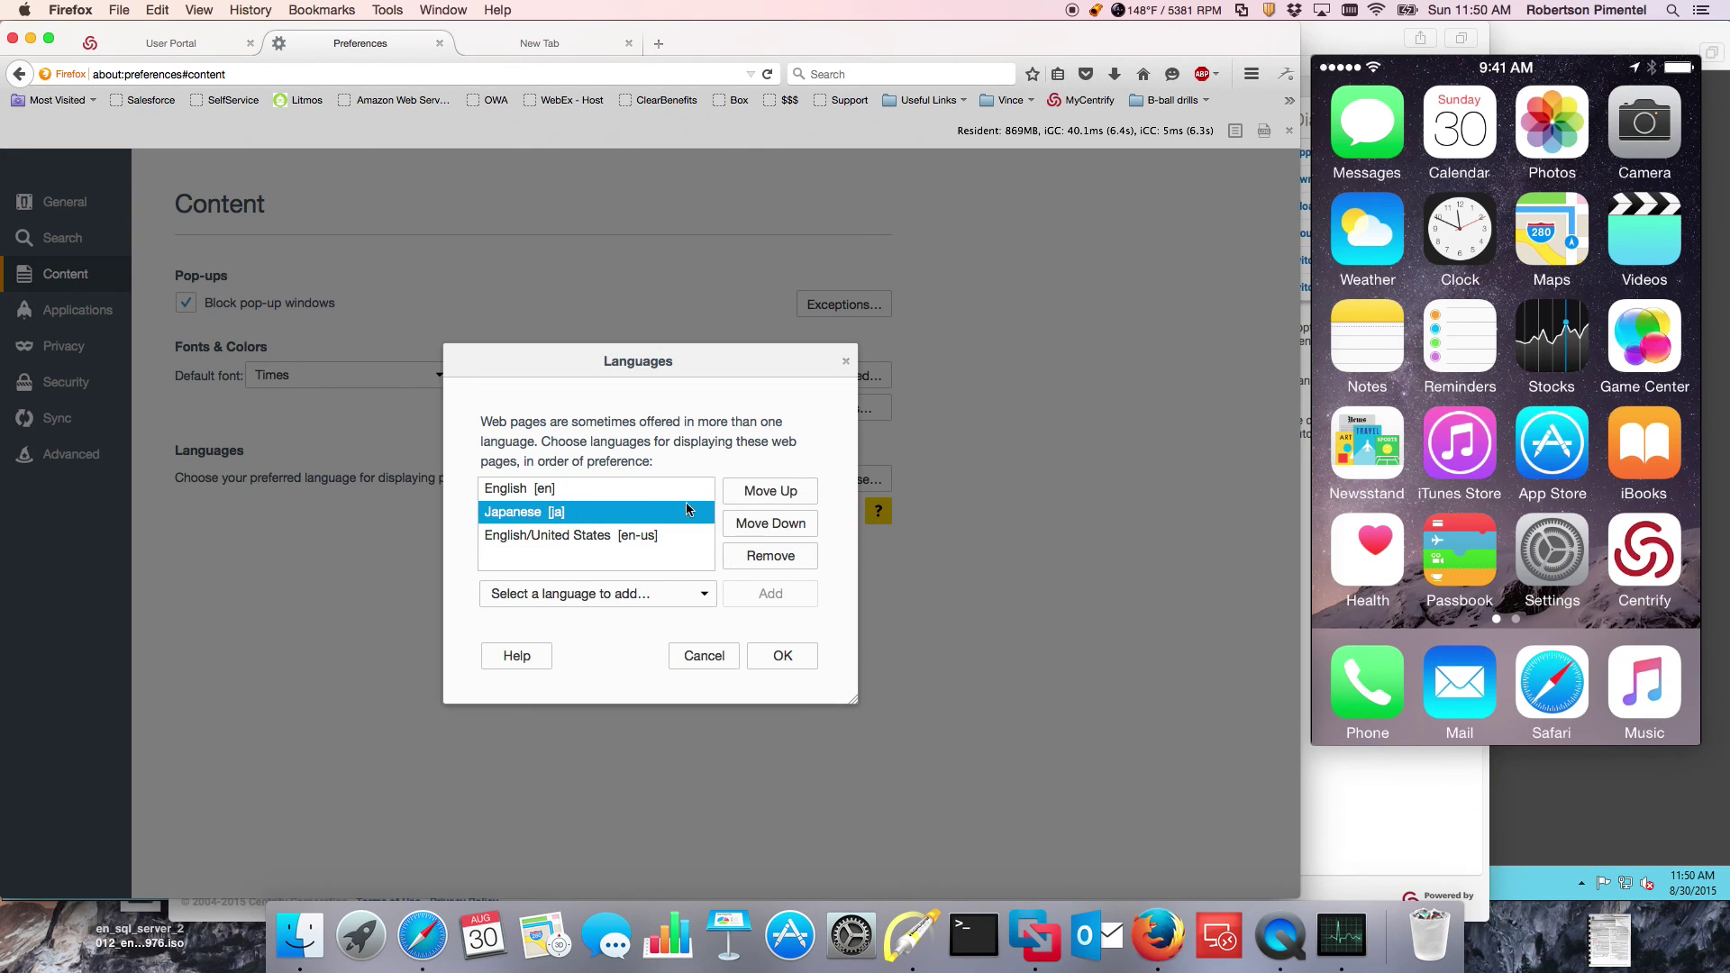
left_click(769, 490)
left_click(778, 661)
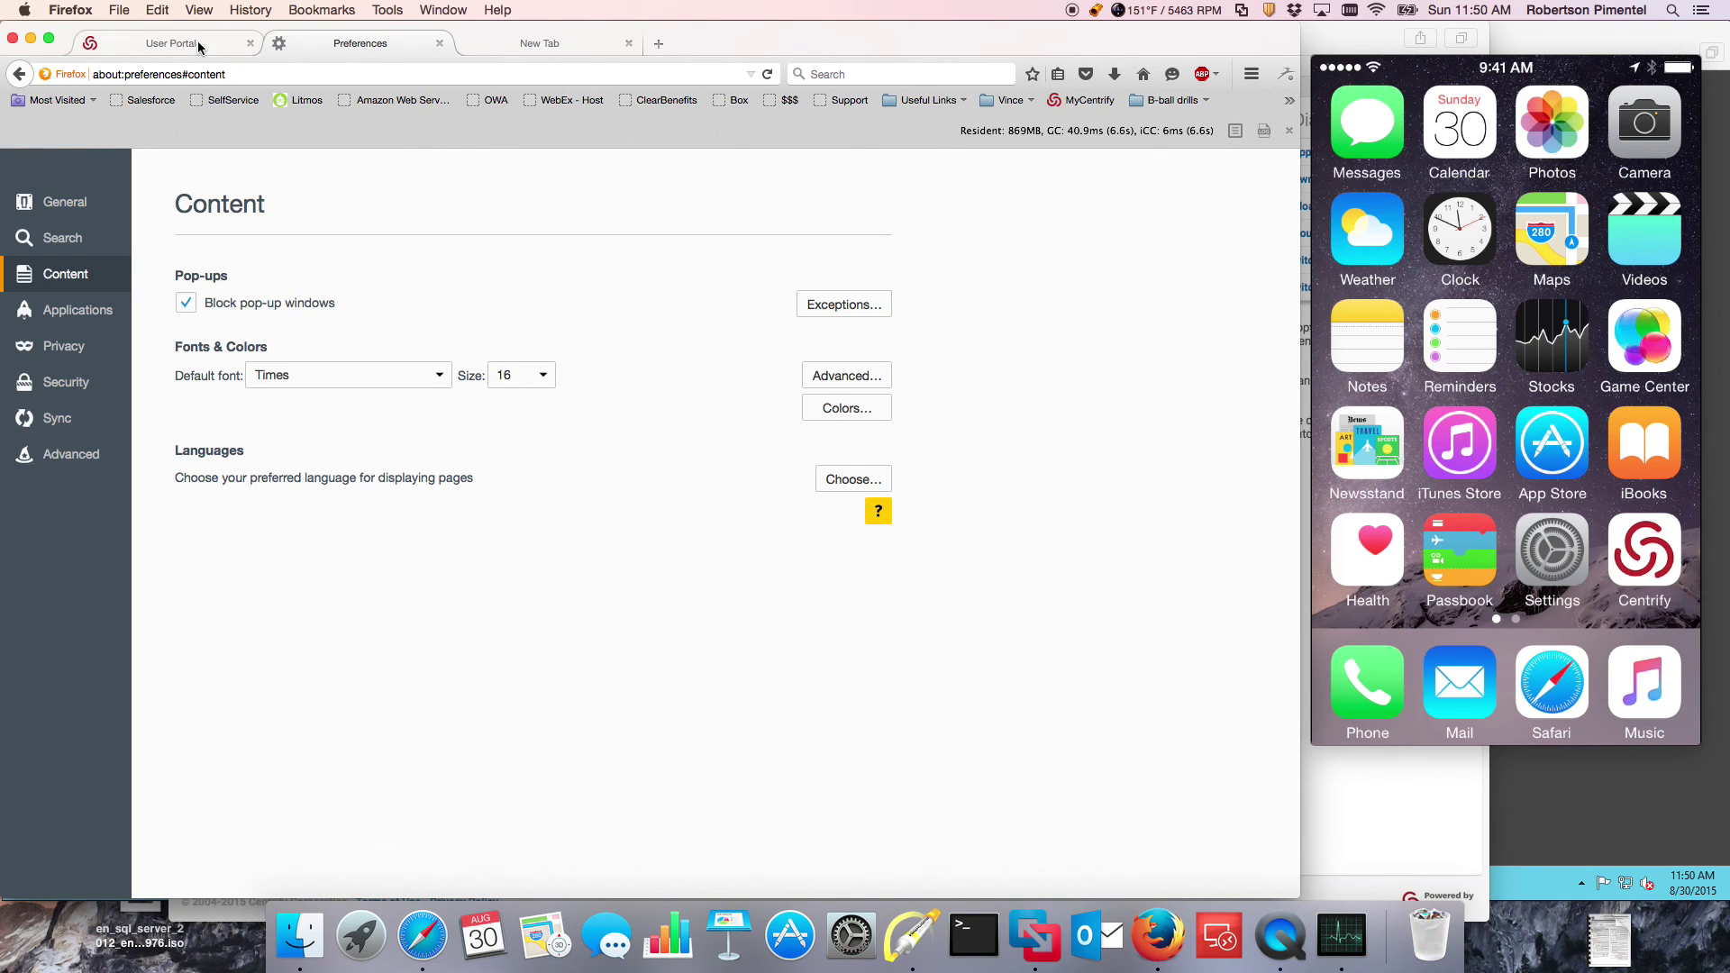
left_click(199, 48)
left_click(770, 78)
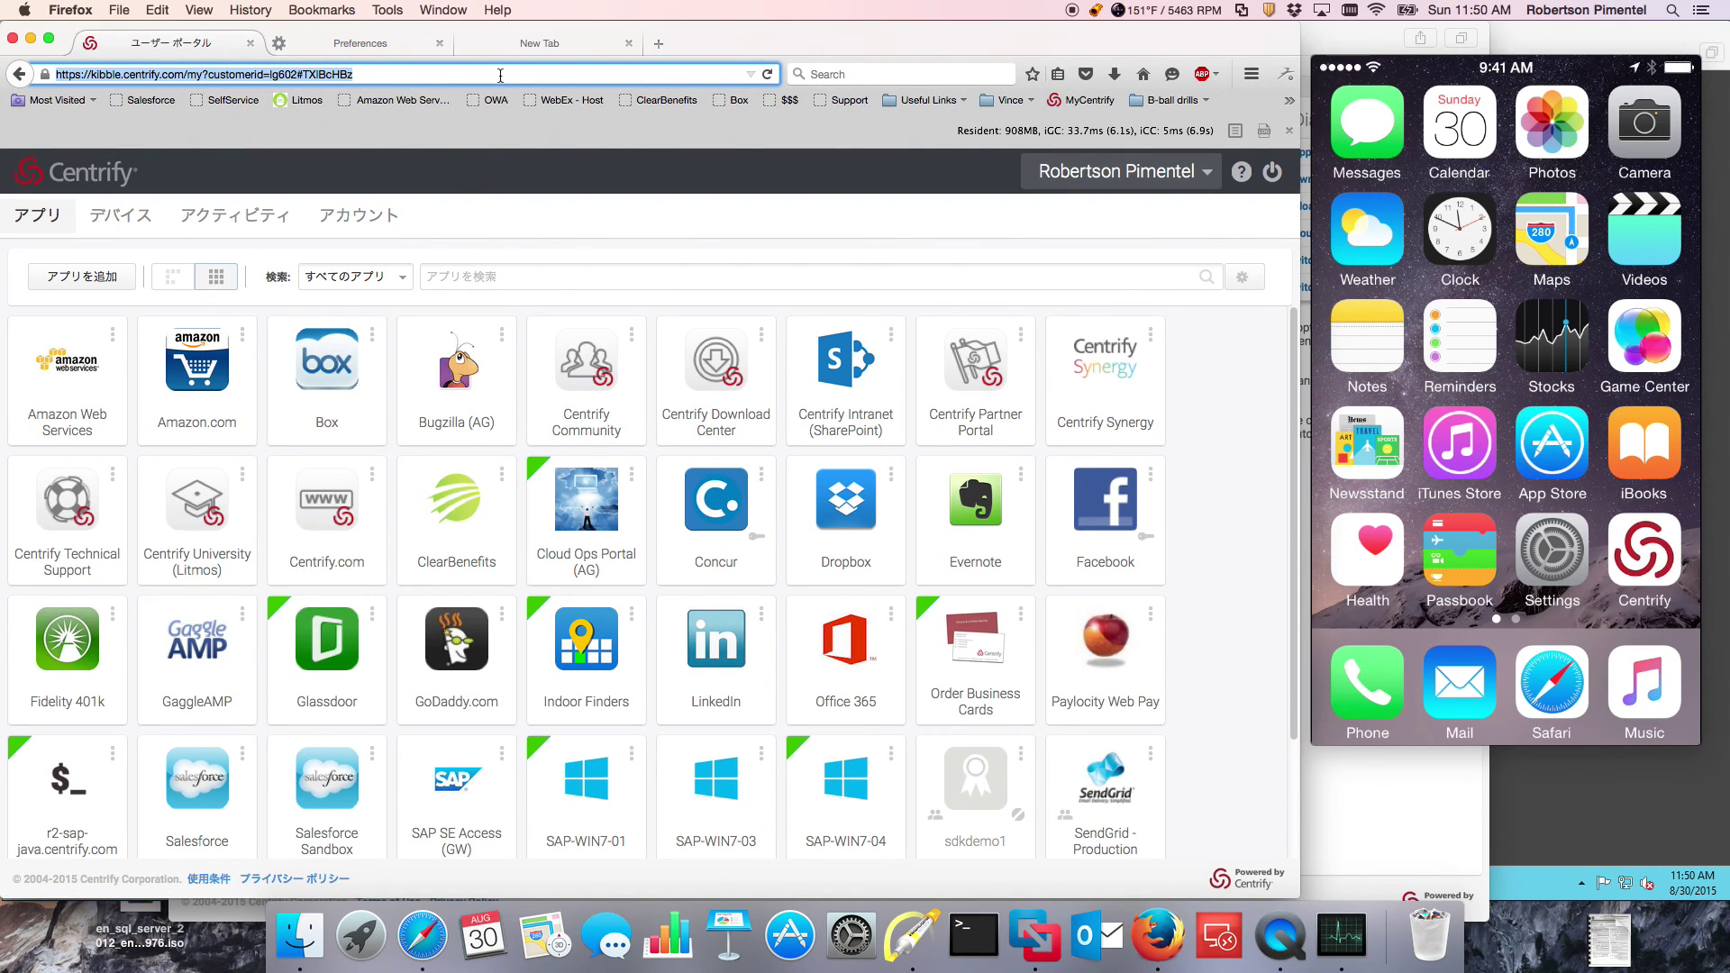
Step: Move English back above Japanese and reload the portal so it shows in English
left_click(360, 43)
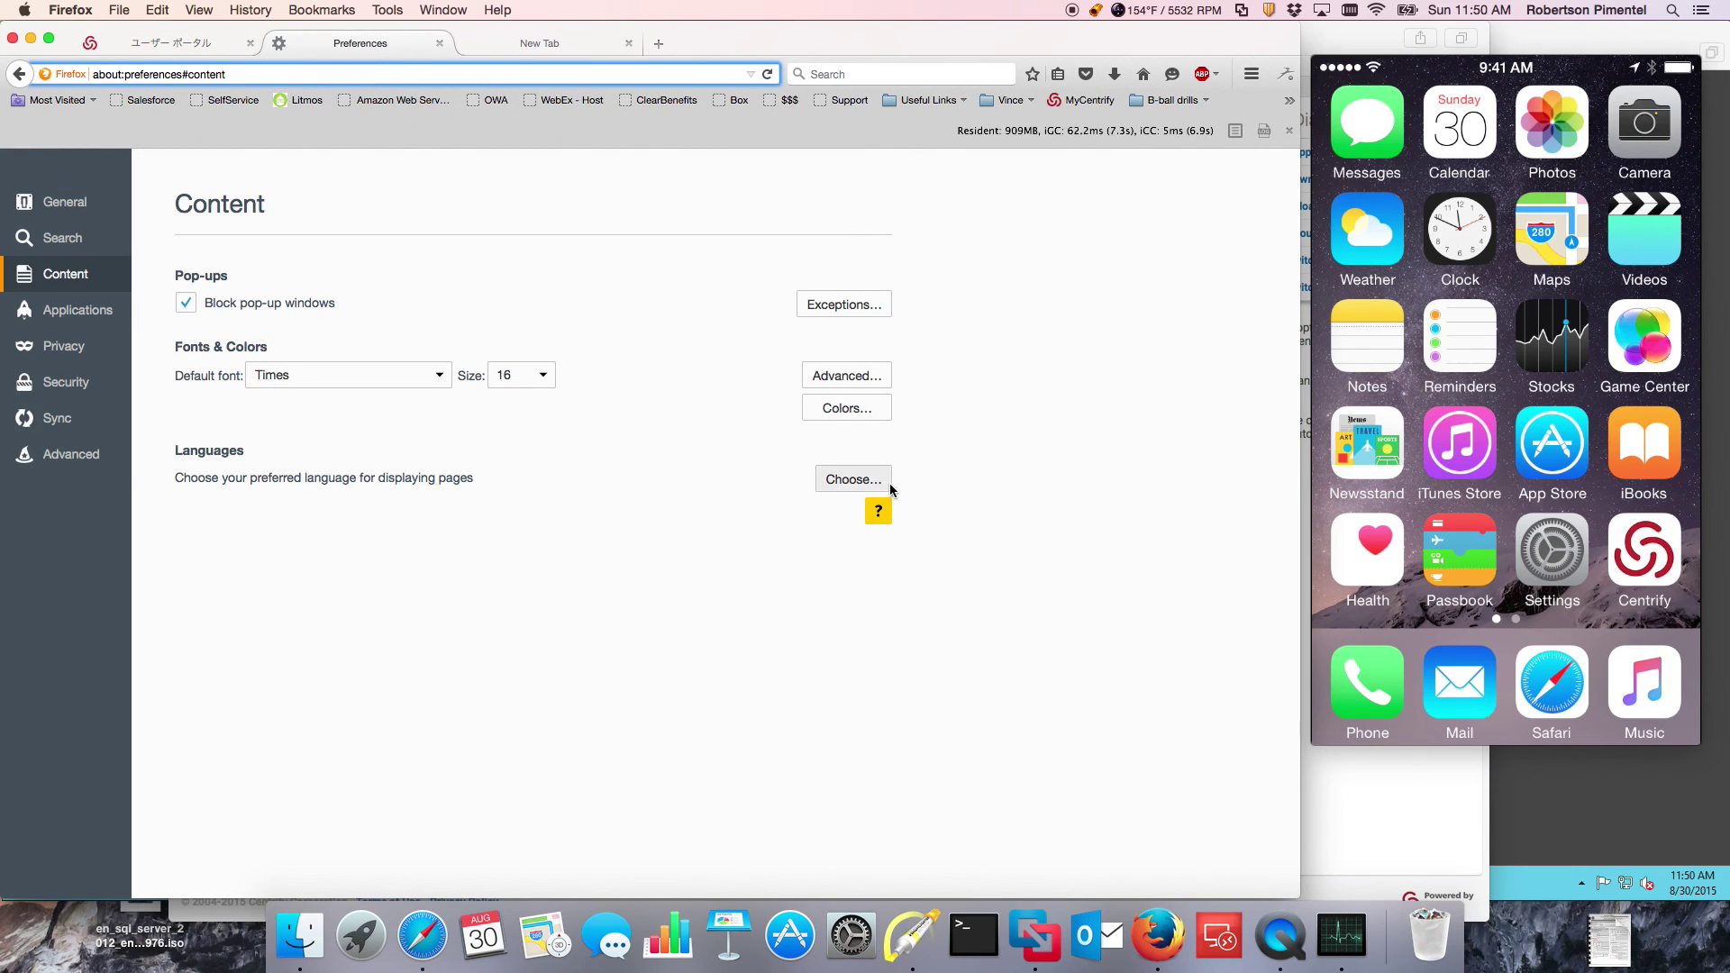
left_click(863, 480)
left_click(549, 511)
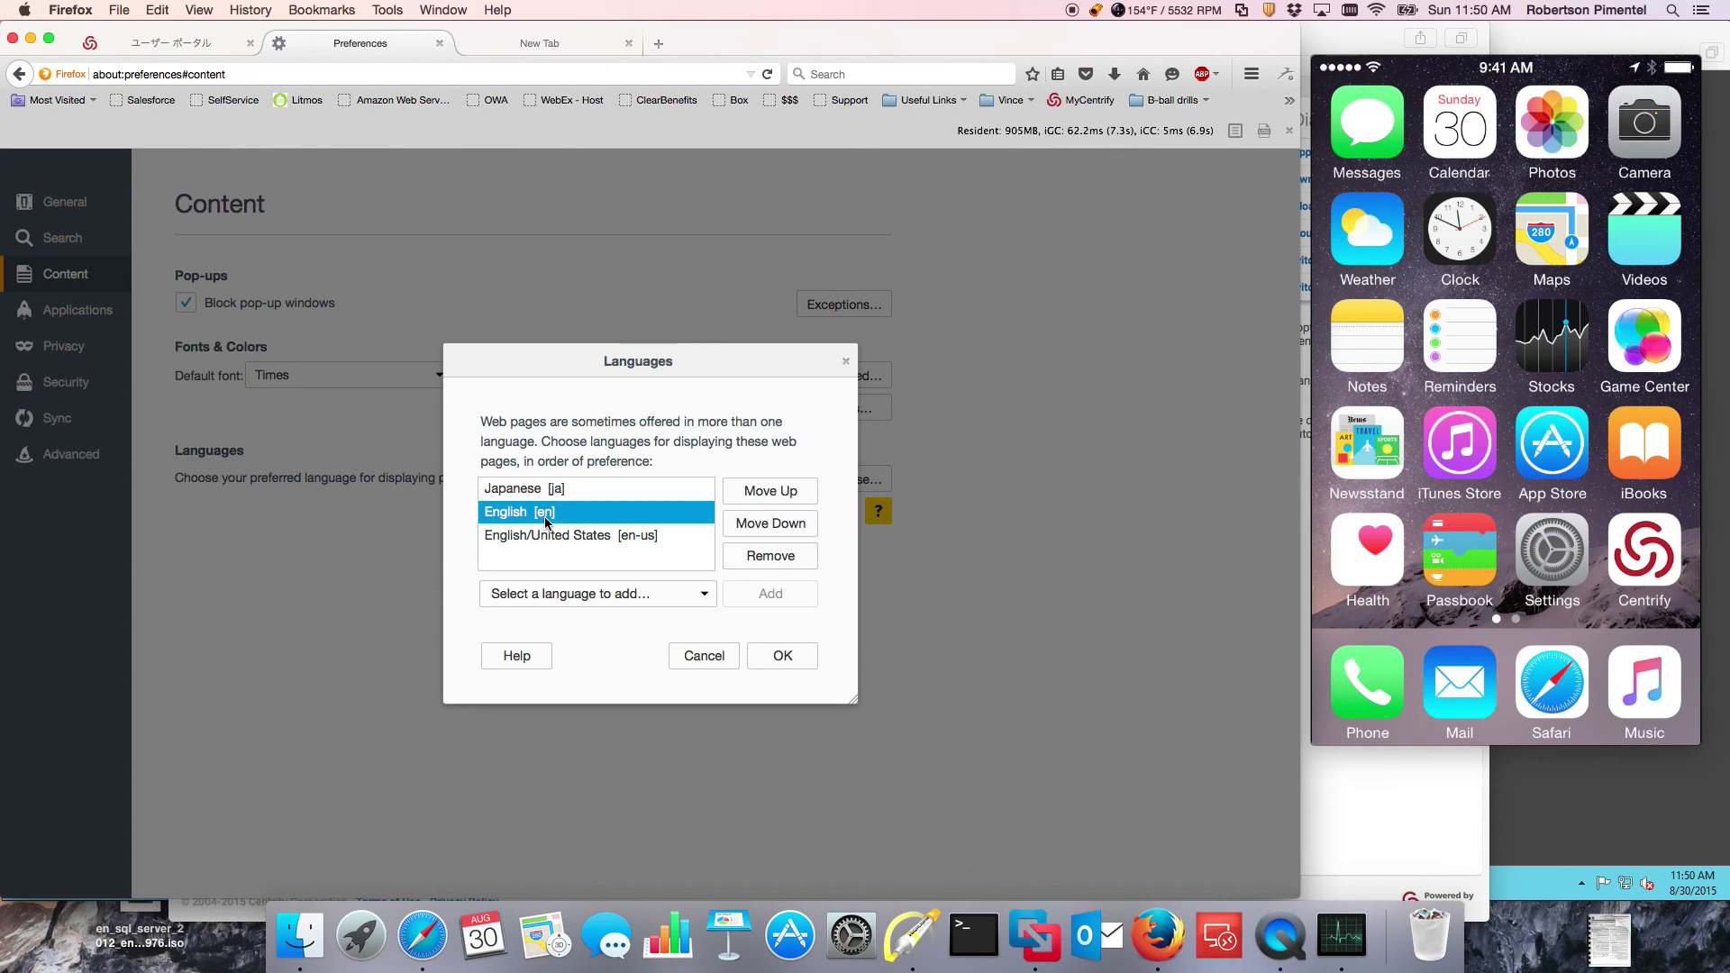
left_click(757, 491)
left_click(783, 656)
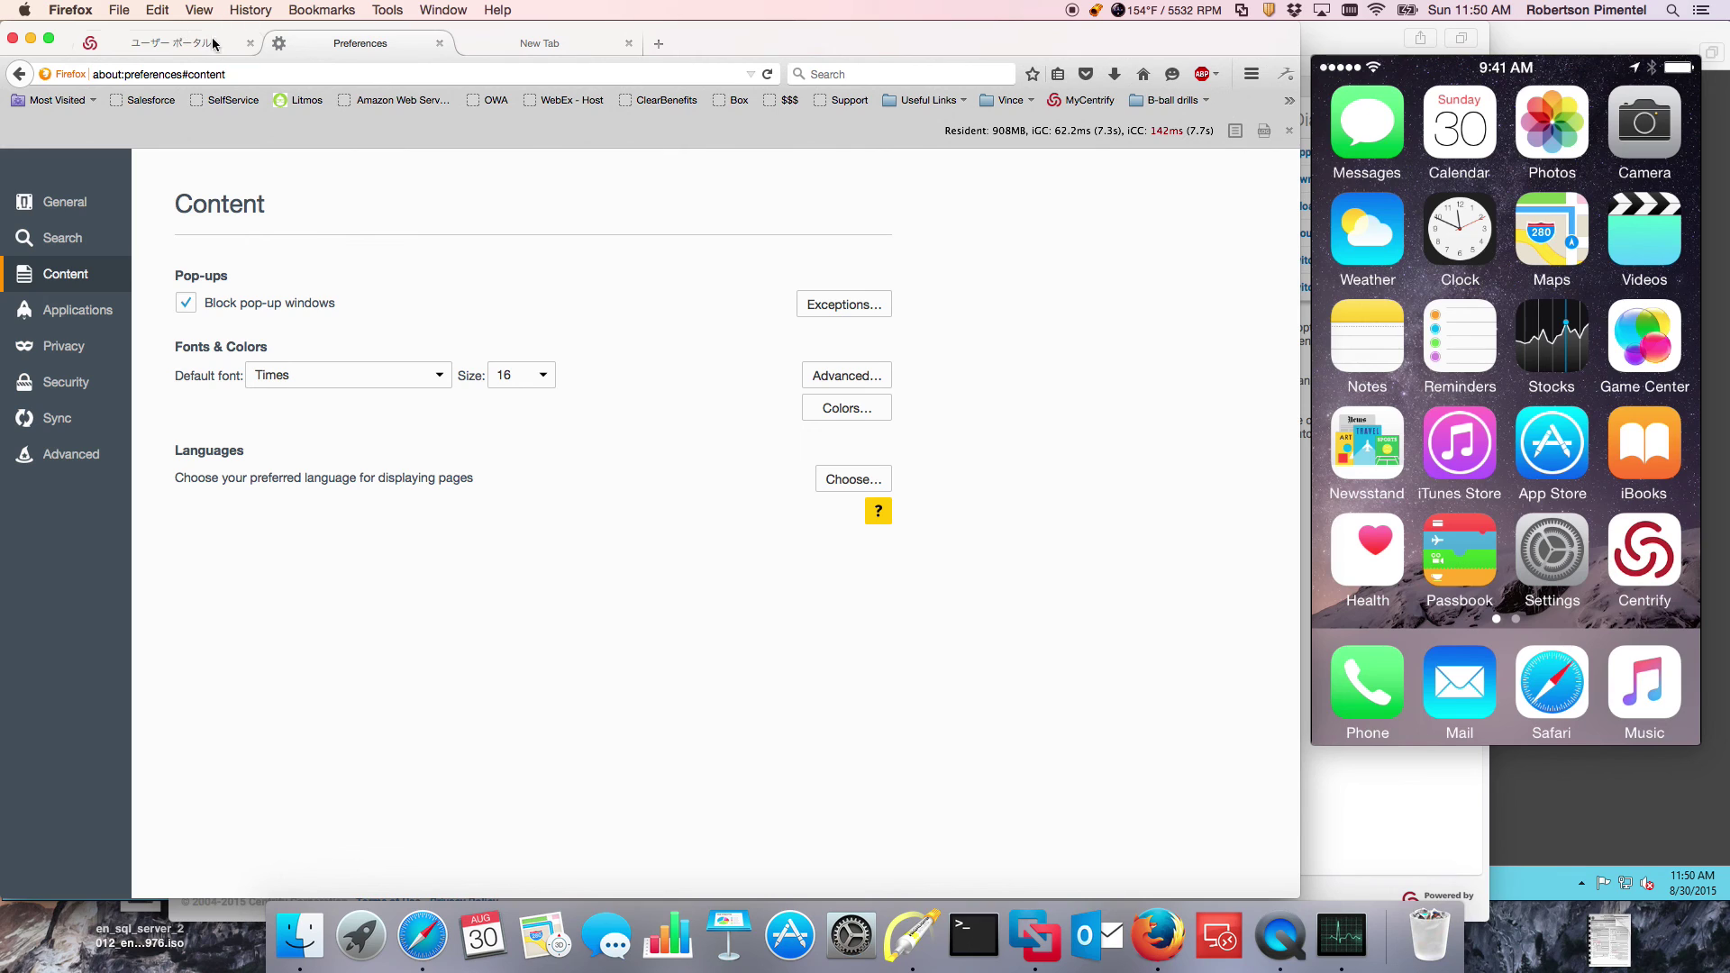
left_click(191, 44)
left_click(768, 76)
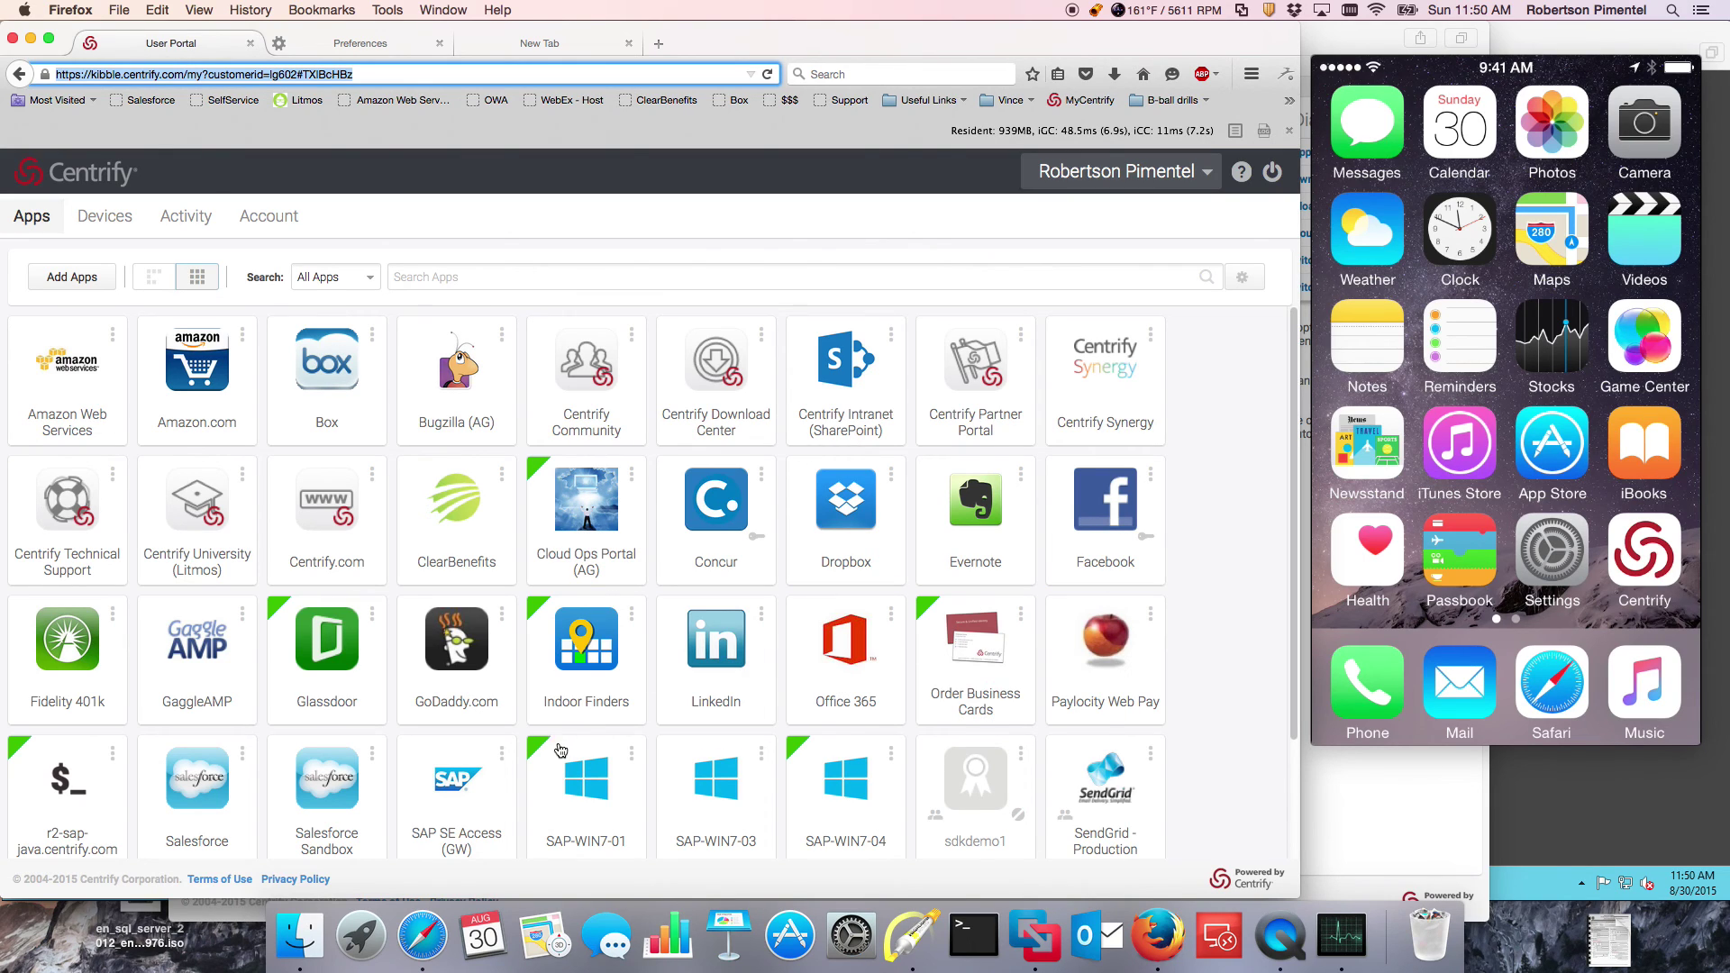
Step: Launch the Office 365 and Salesforce tiles, checking the signed-in Outlook inbox and Salesforce home
left_click(860, 666)
left_click(171, 43)
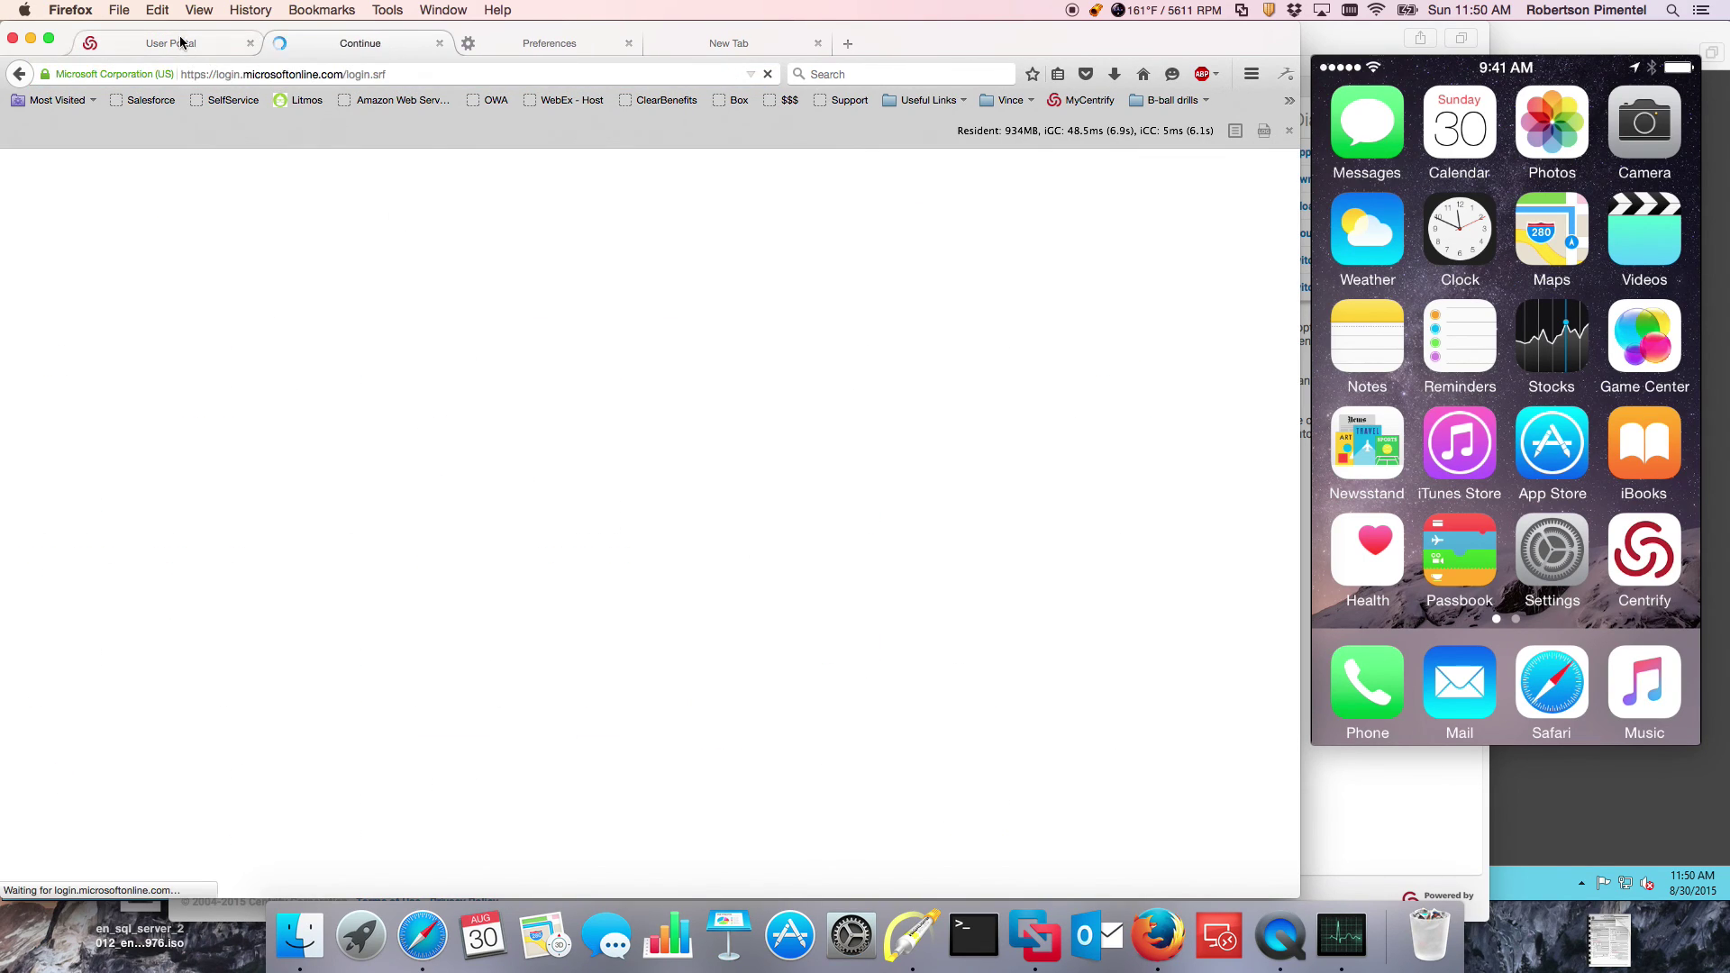
left_click(228, 782)
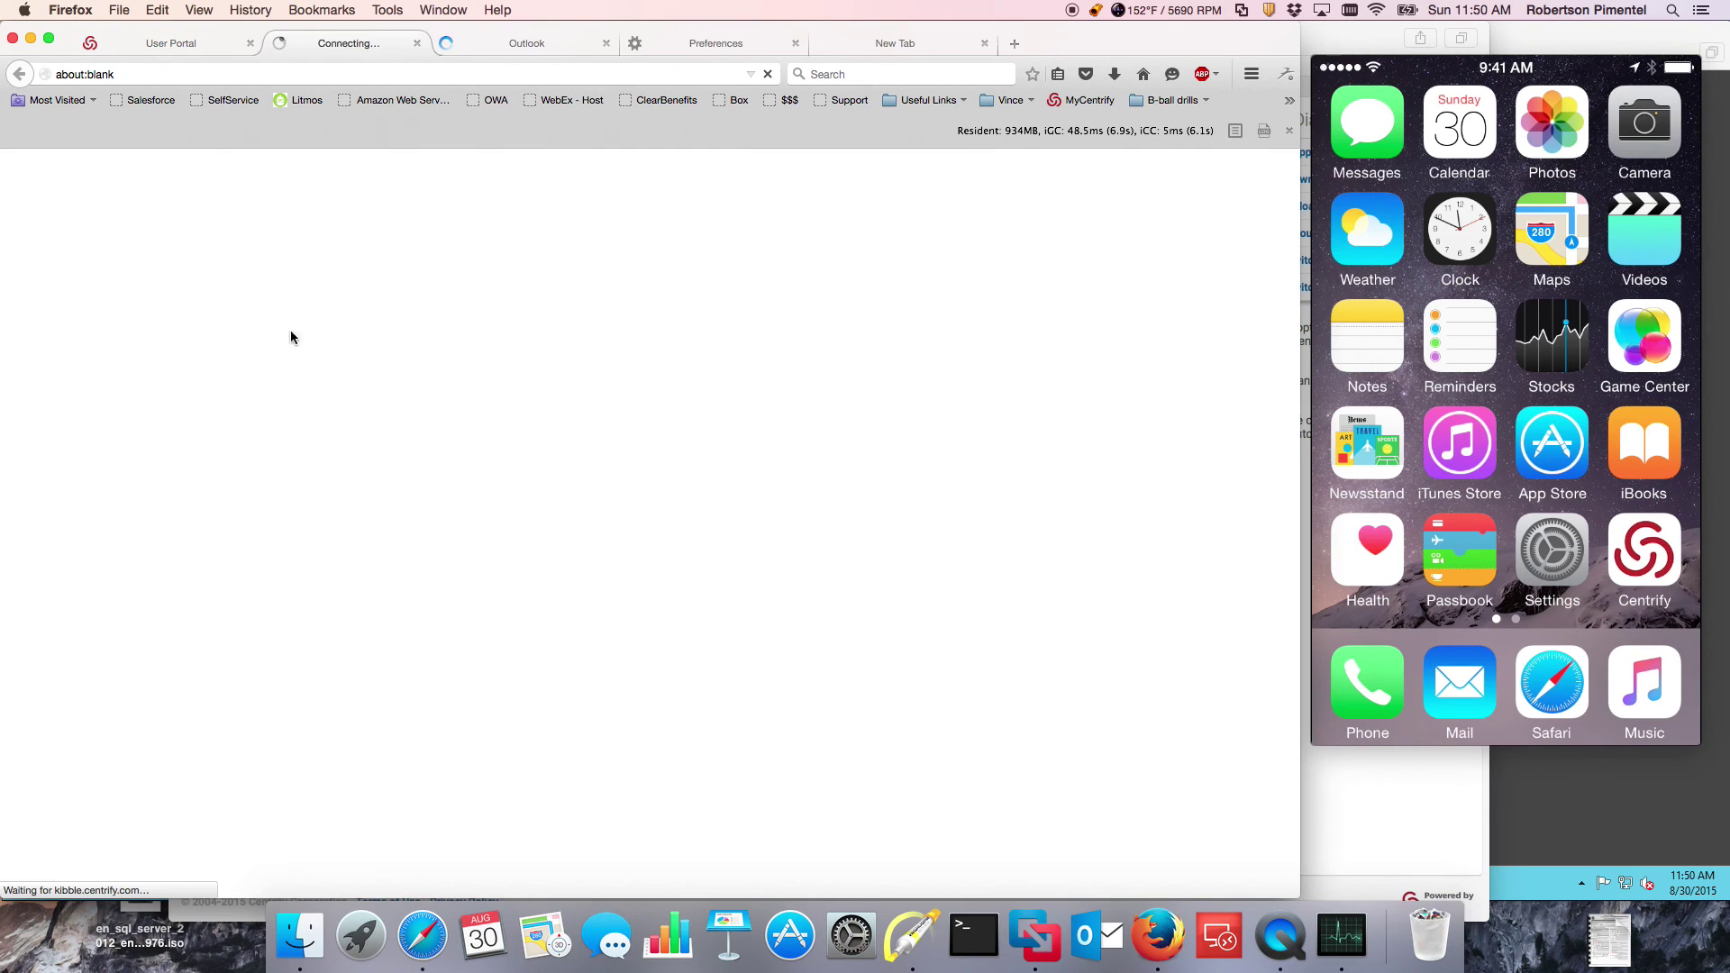
left_click(523, 43)
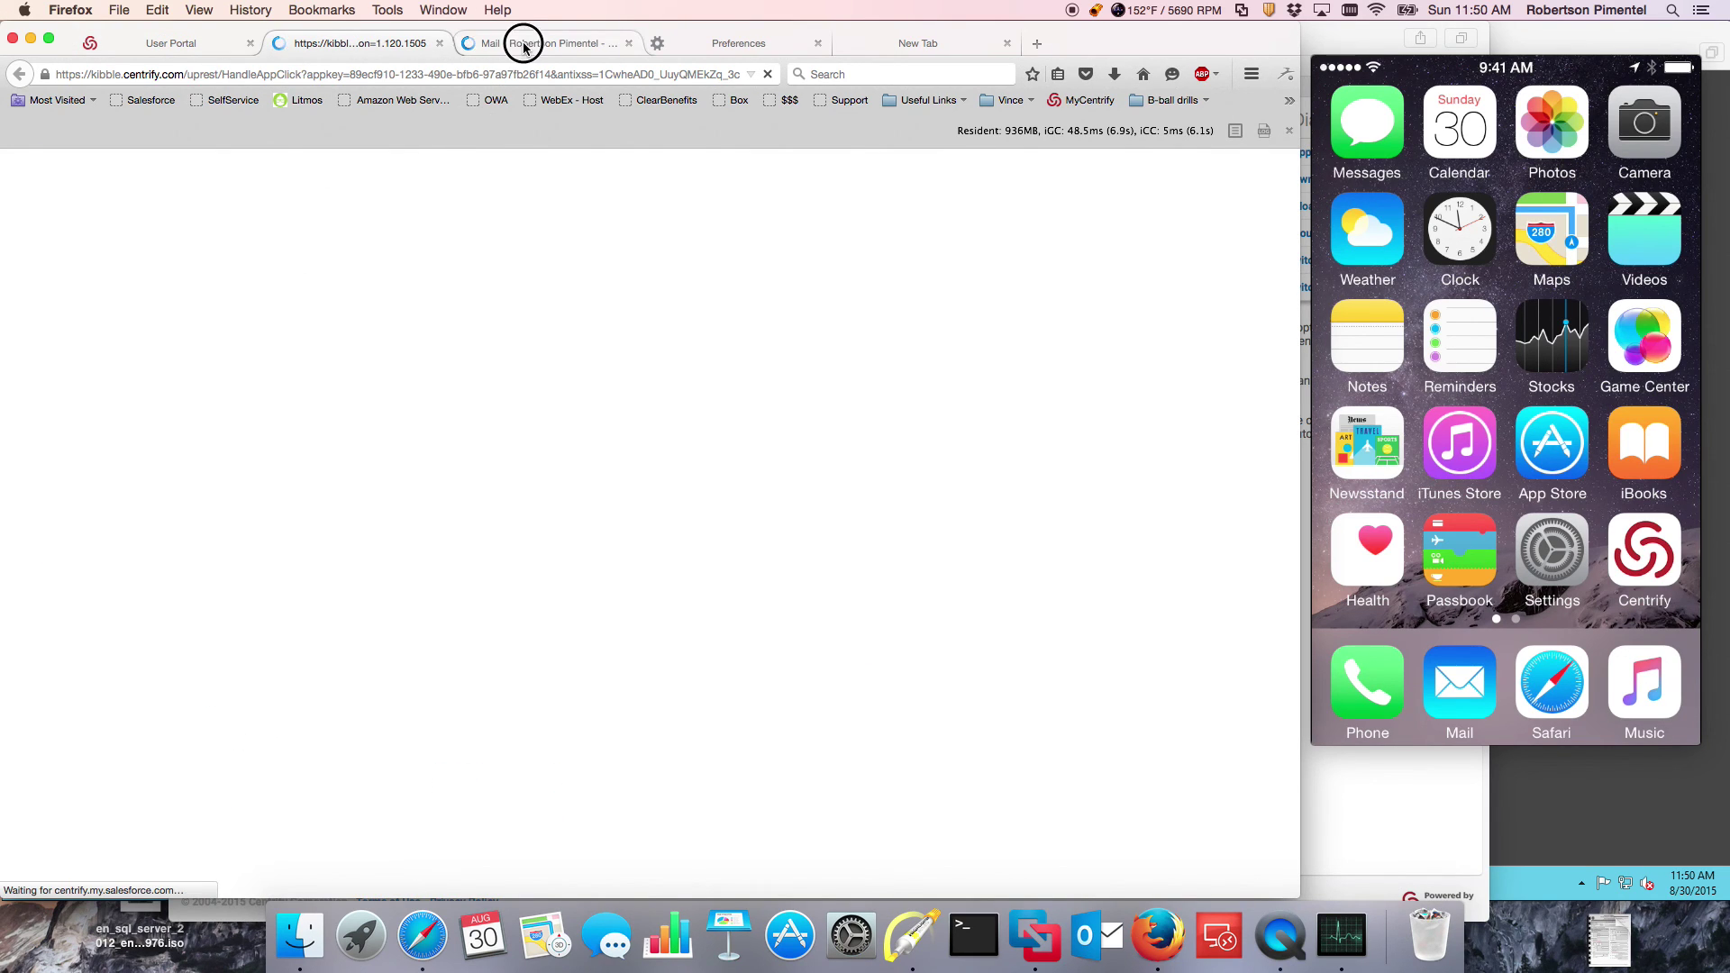
left_click(366, 41)
left_click(195, 44)
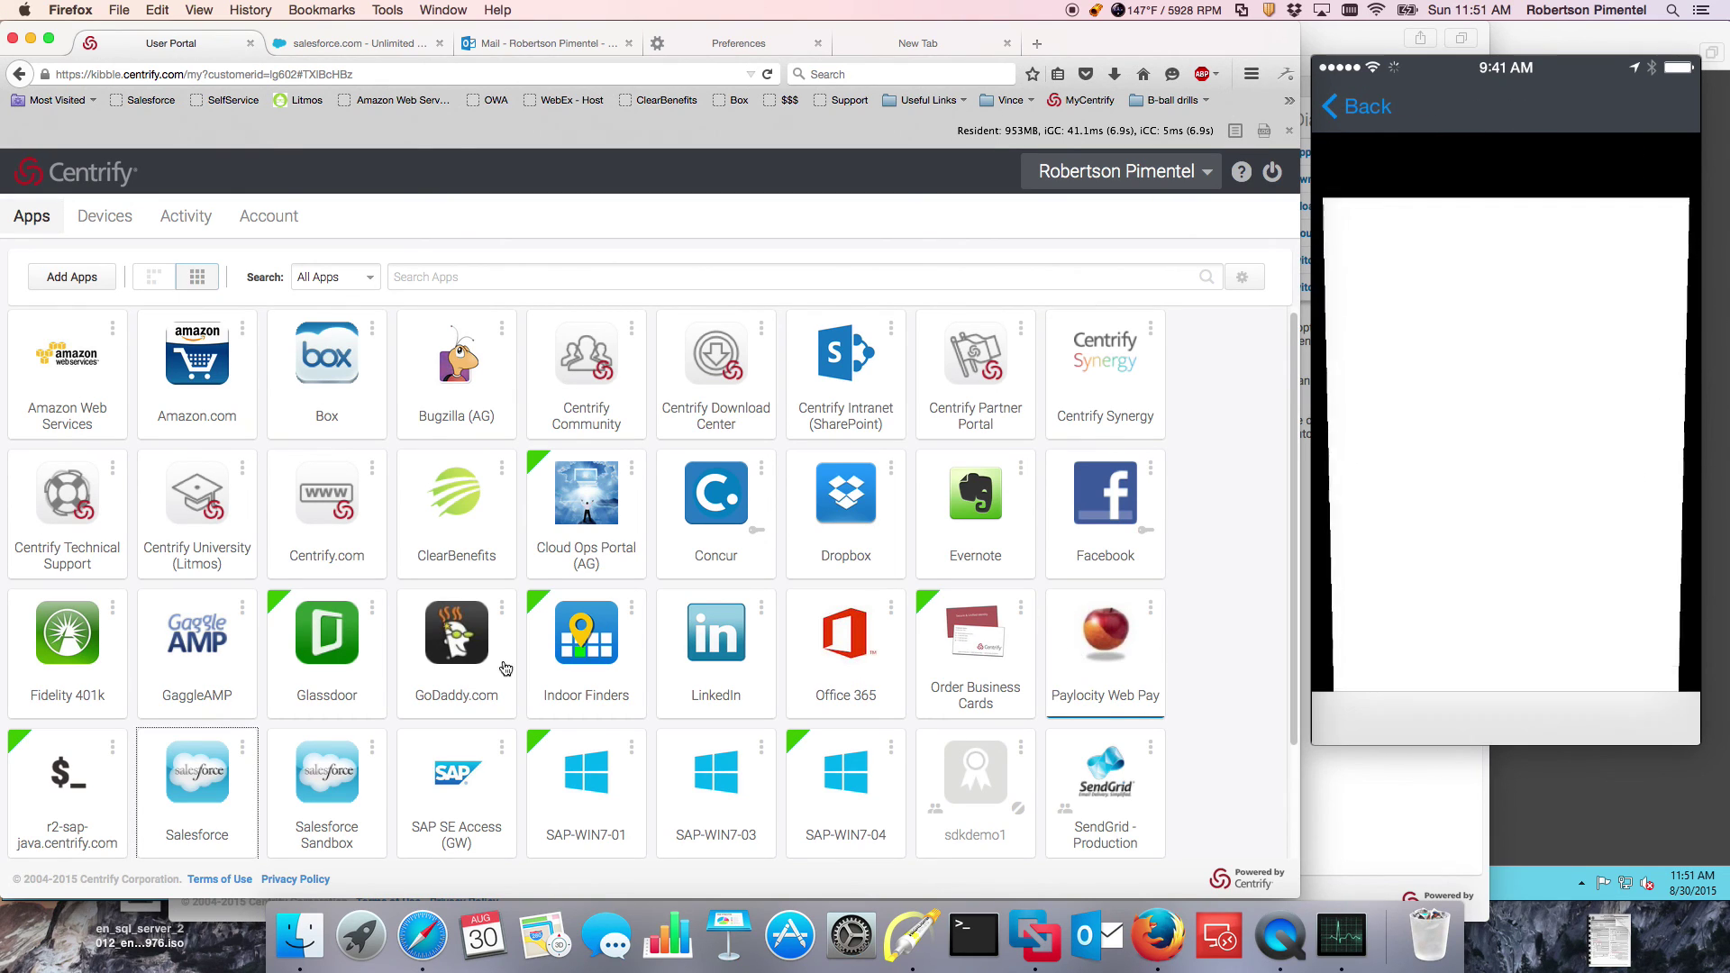
Step: Launch Box from the portal, then switch back to the Centrify User Portal tab
left_click(324, 380)
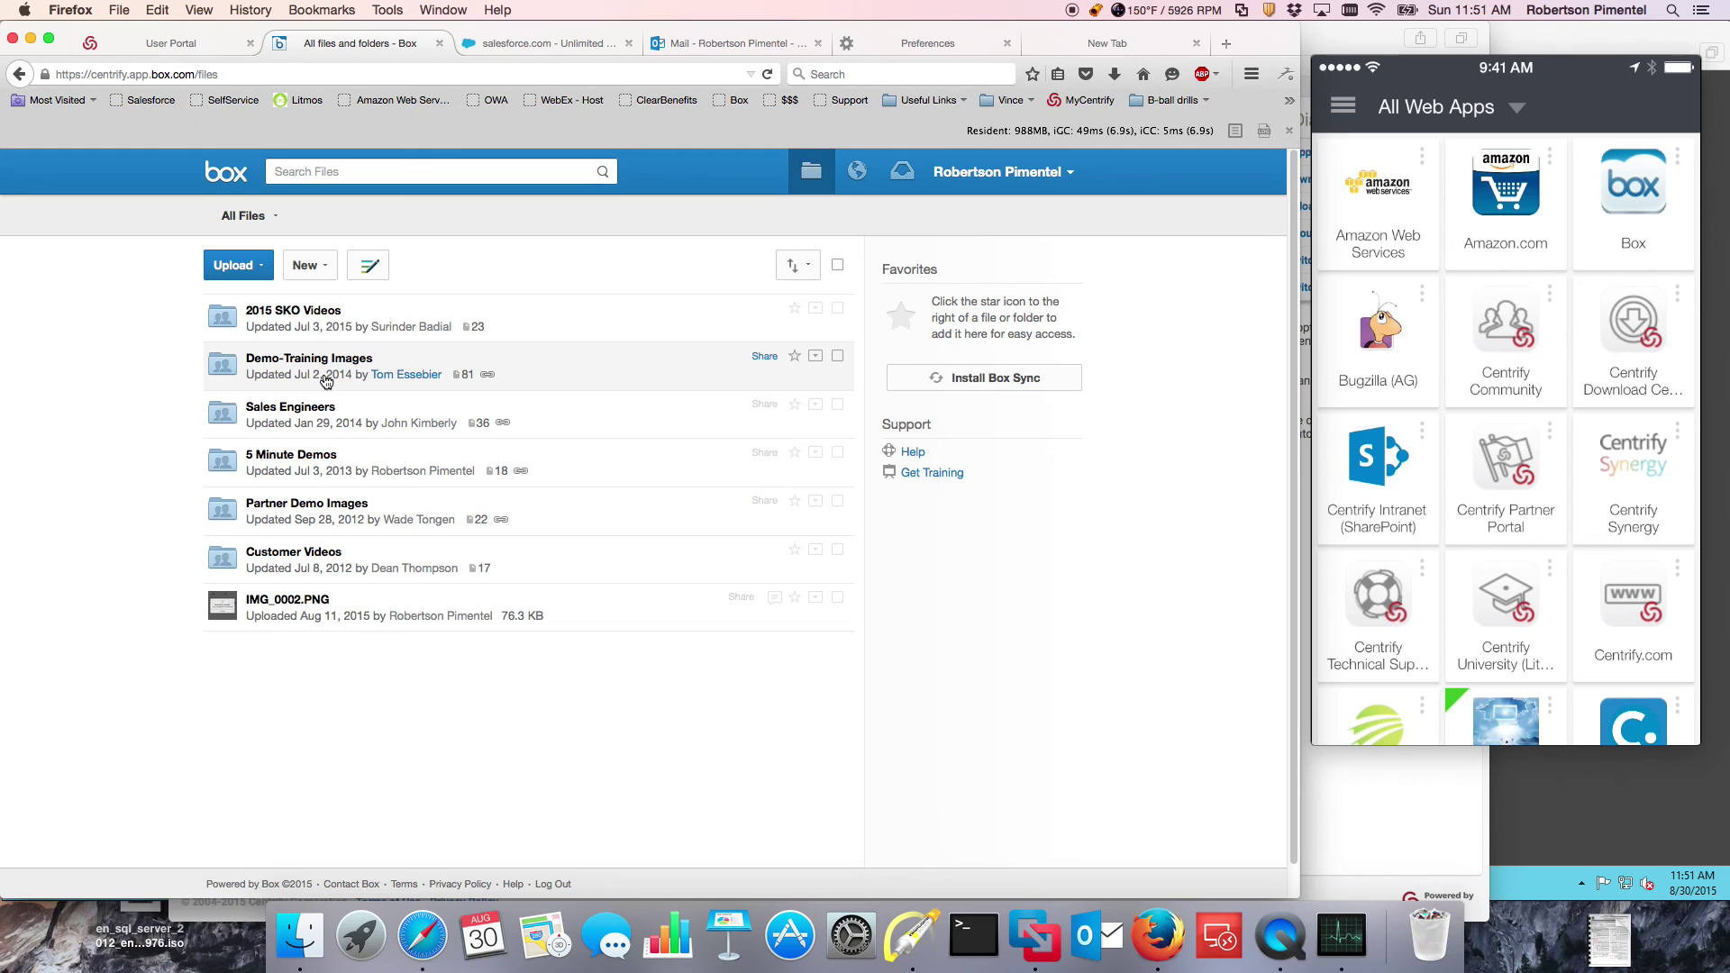
left_click(173, 43)
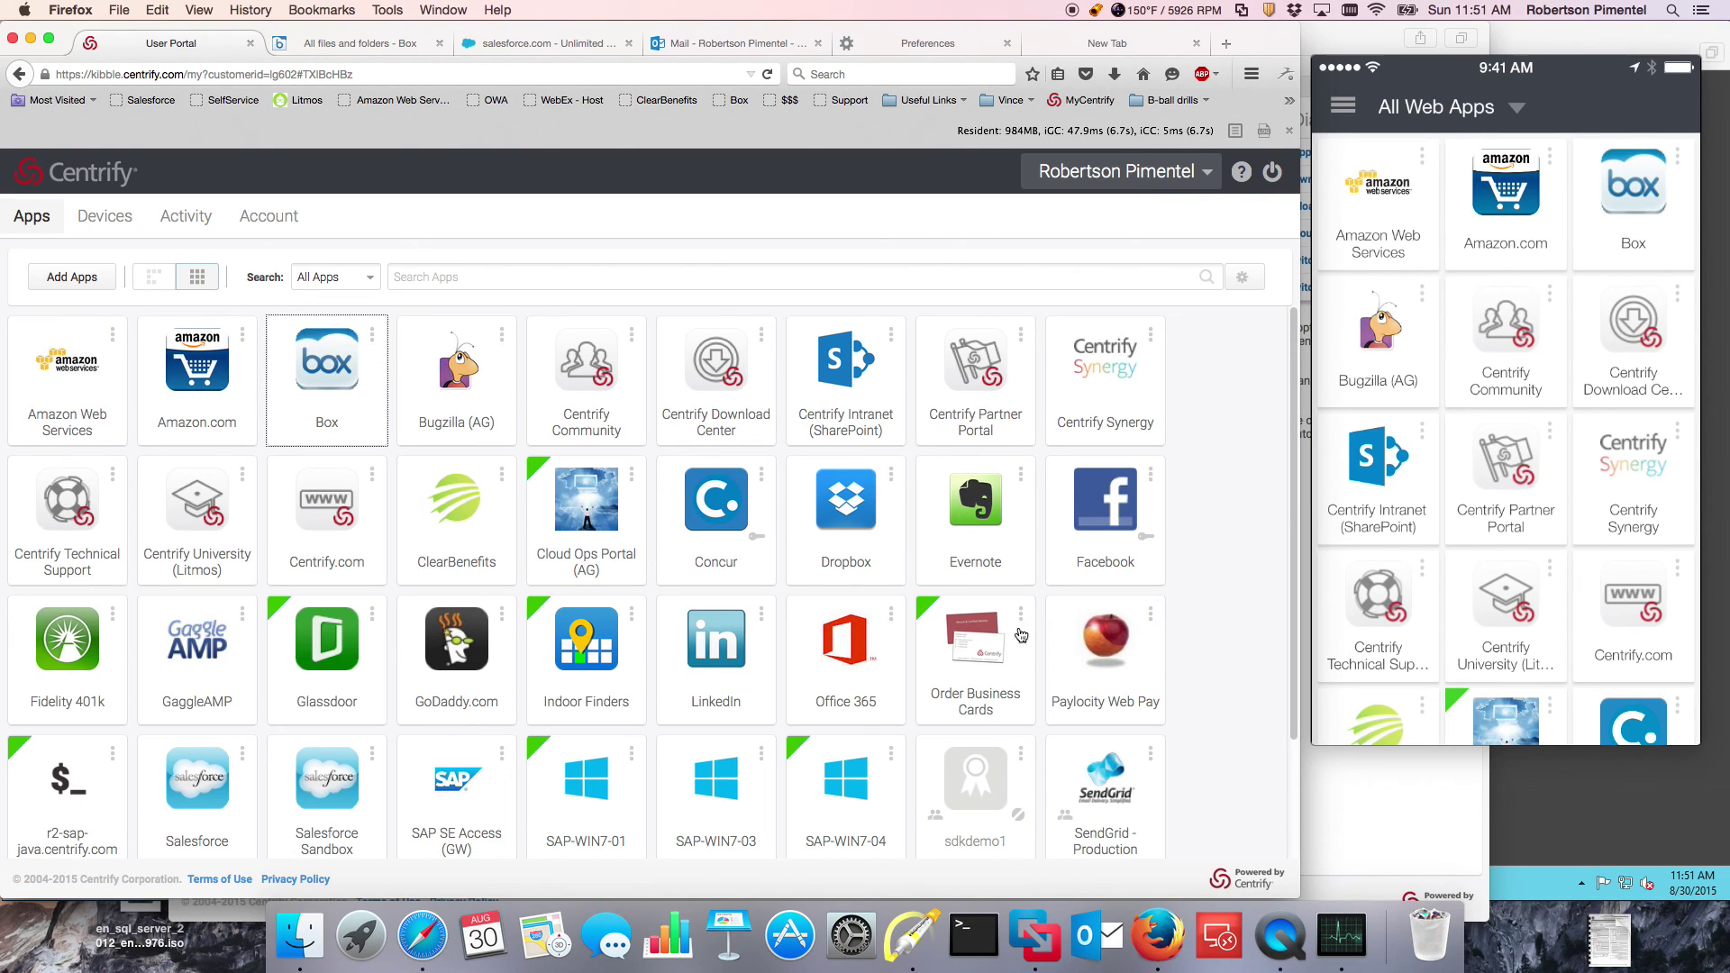
Step: Launch Concur, list the authentication methods, and arrow Mobile Authenticator to the phone
left_click(717, 523)
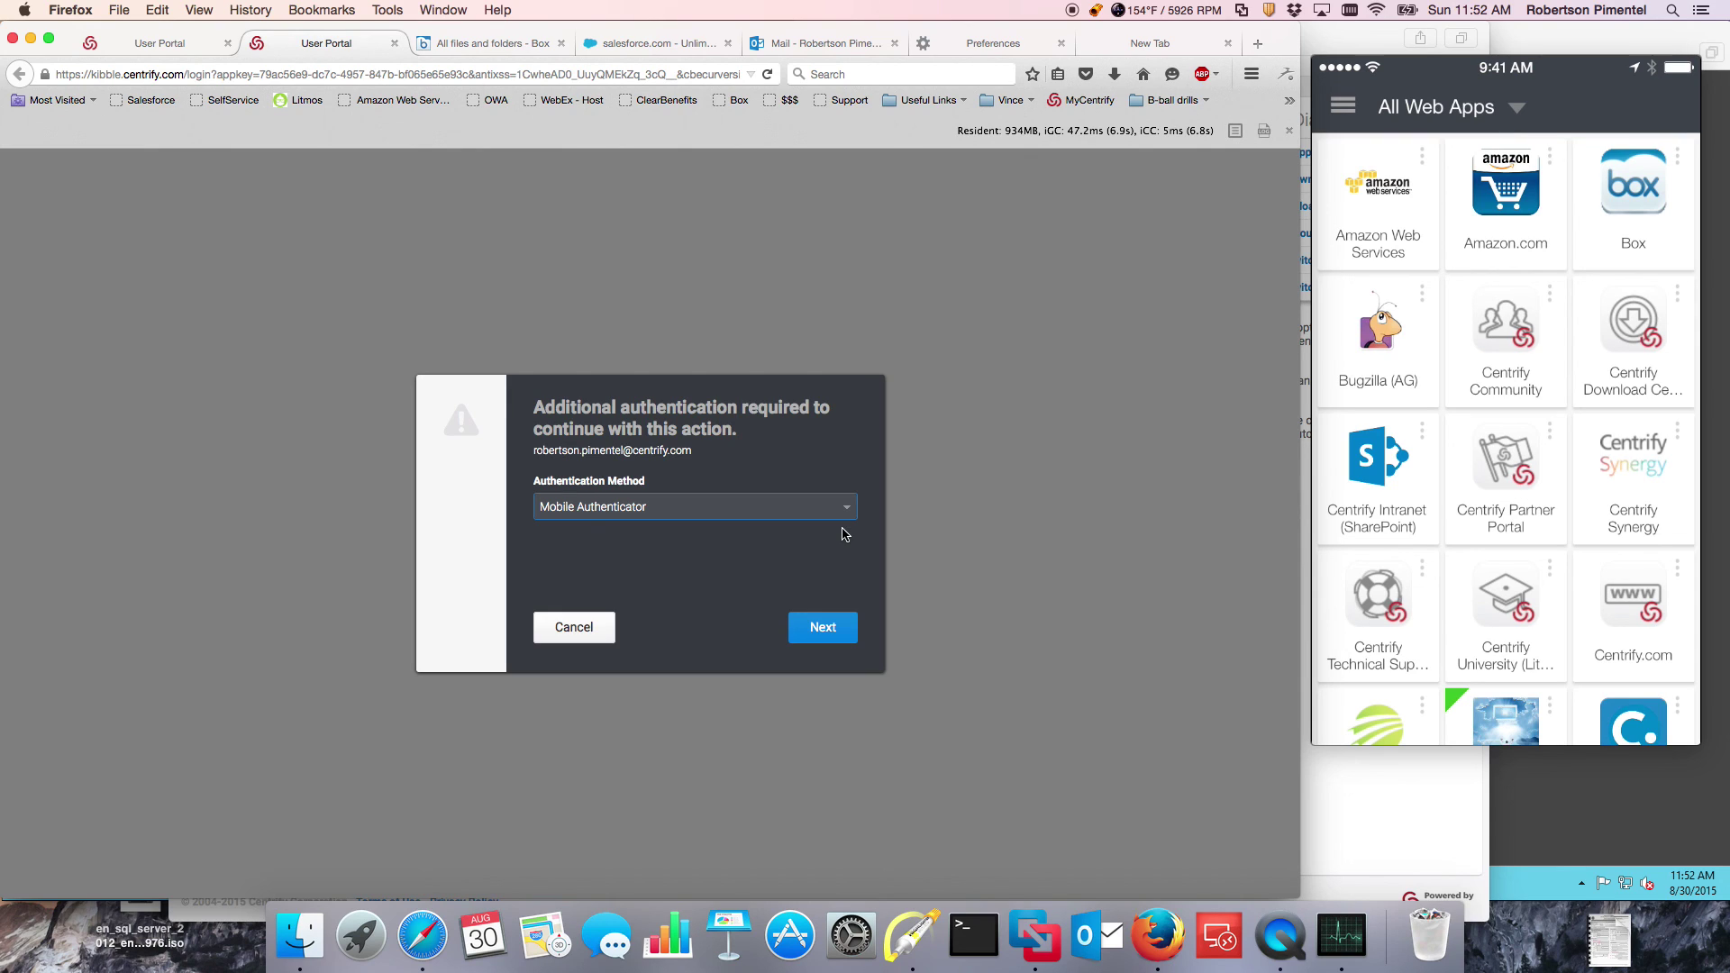
left_click(845, 510)
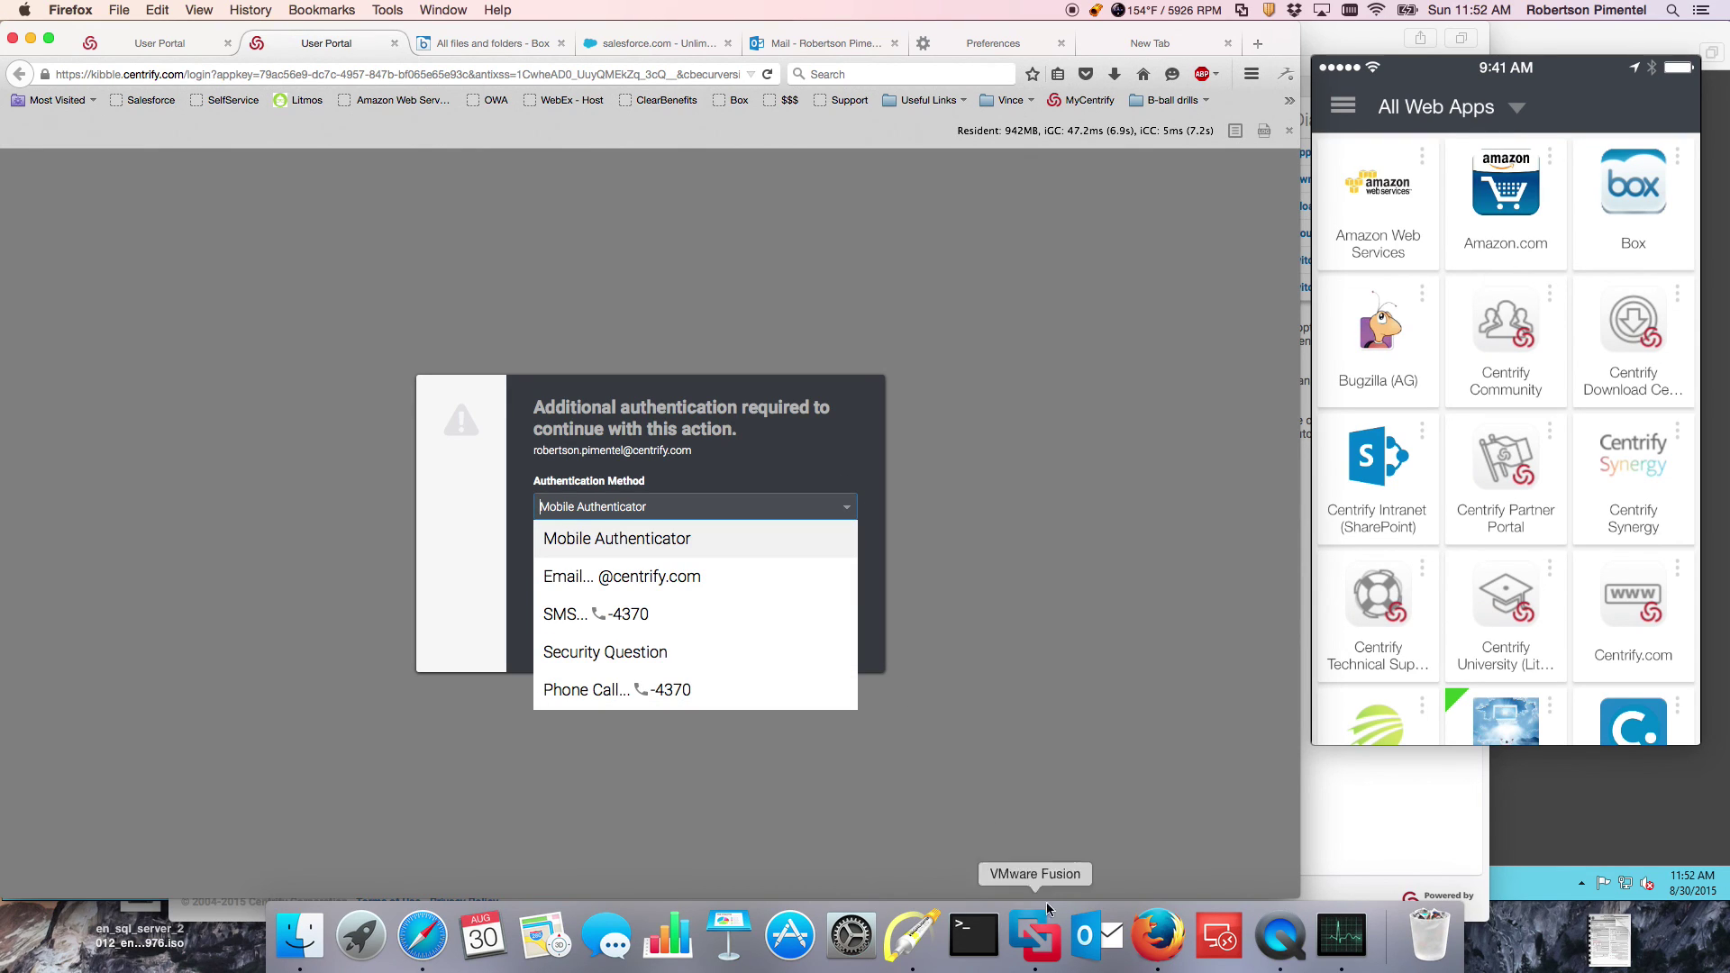
left_click(910, 948)
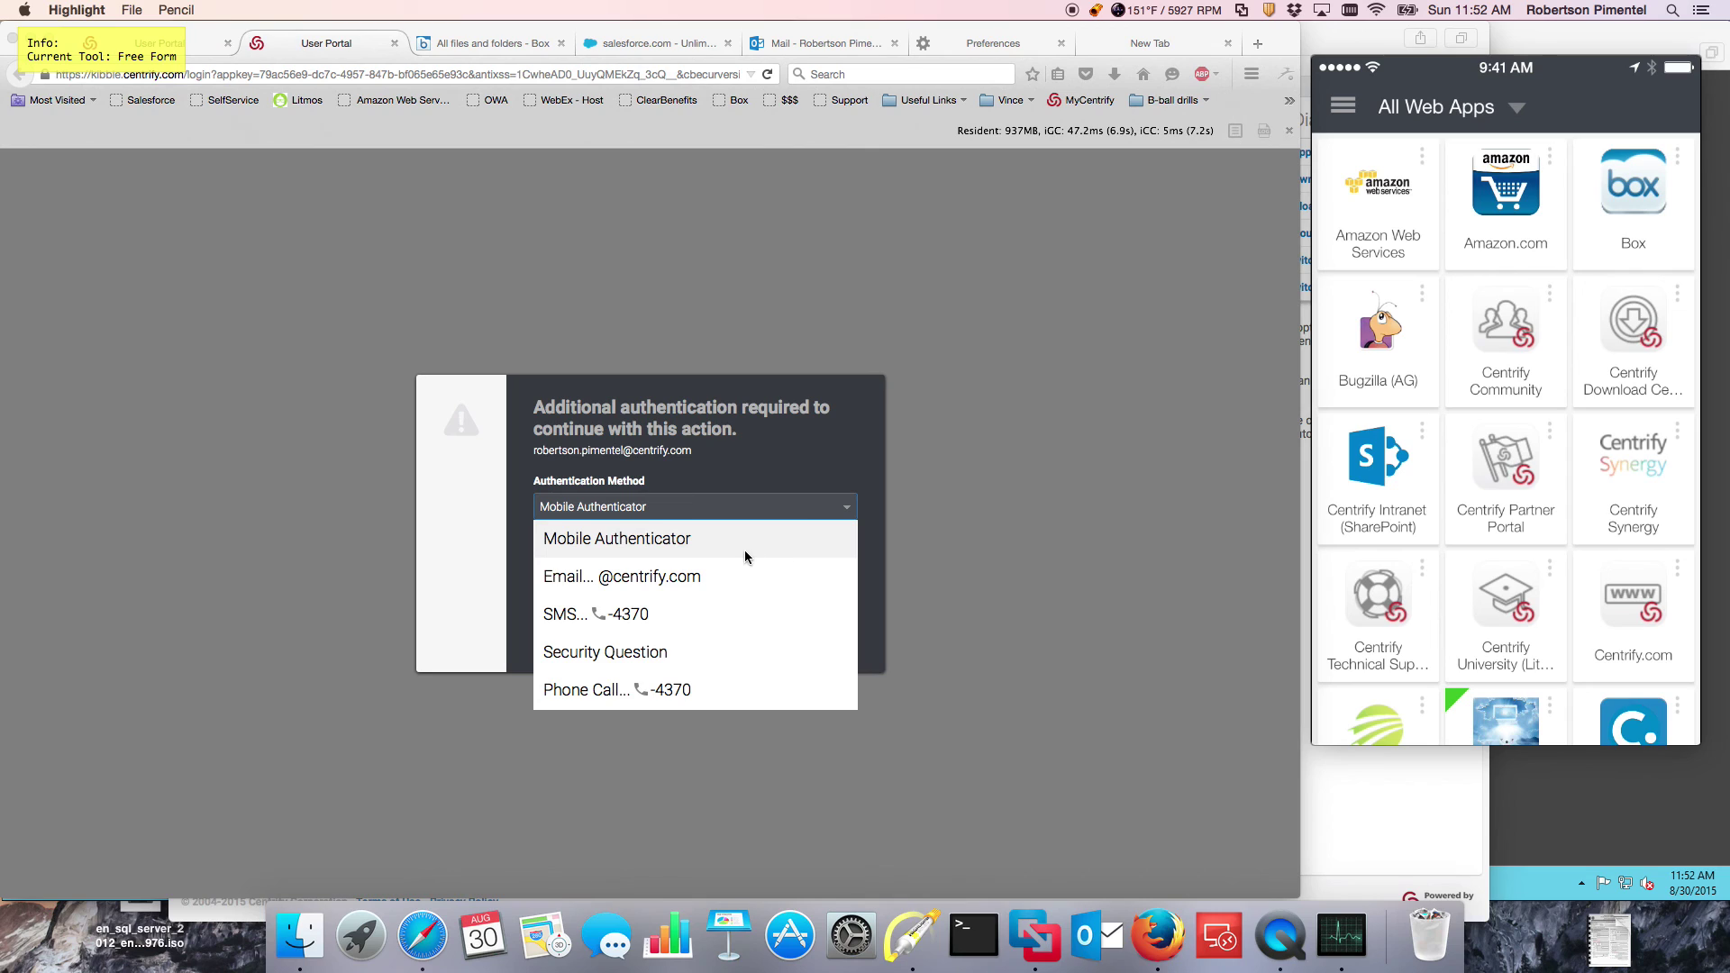
key("a")
mouse_move(815, 539)
left_mouse_down()
mouse_move(729, 539)
mouse_move(1254, 434)
left_mouse_up()
Step: Point out the Email, SMS, Security Question and Phone Call options, then select Mobile Authenticator
key("f")
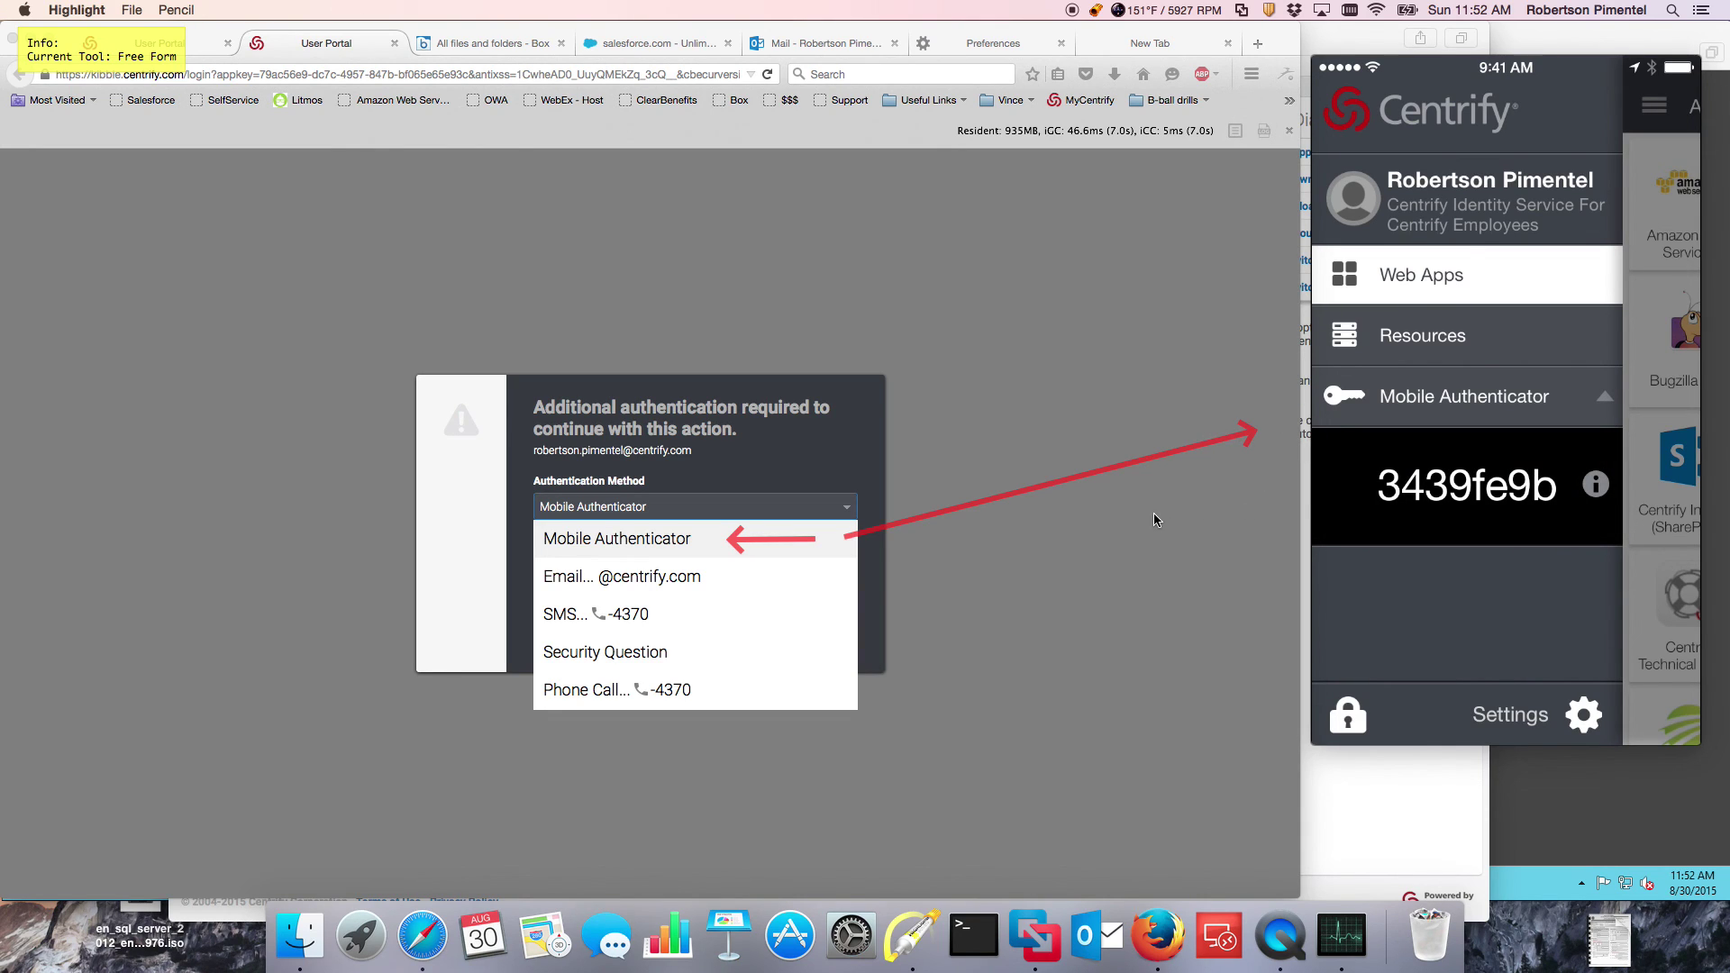
left_click_drag(890, 601, 719, 584)
left_click_drag(799, 630, 678, 622)
left_click_drag(775, 655, 680, 660)
left_click_drag(814, 746, 710, 697)
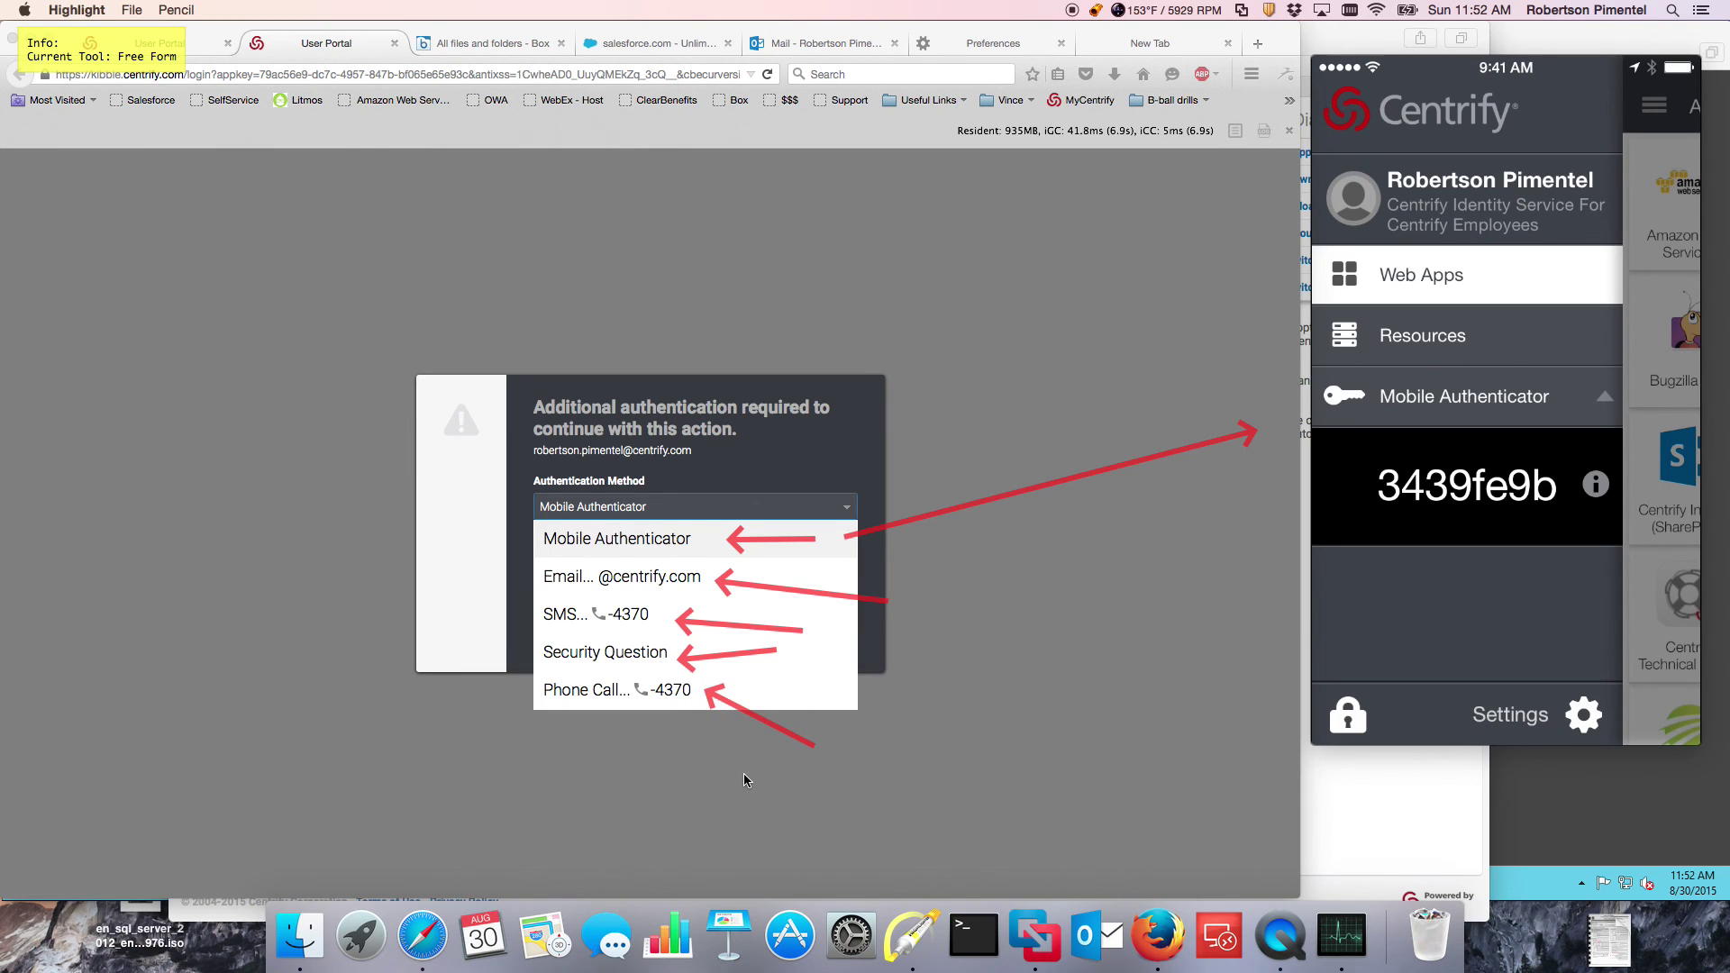
key("Escape")
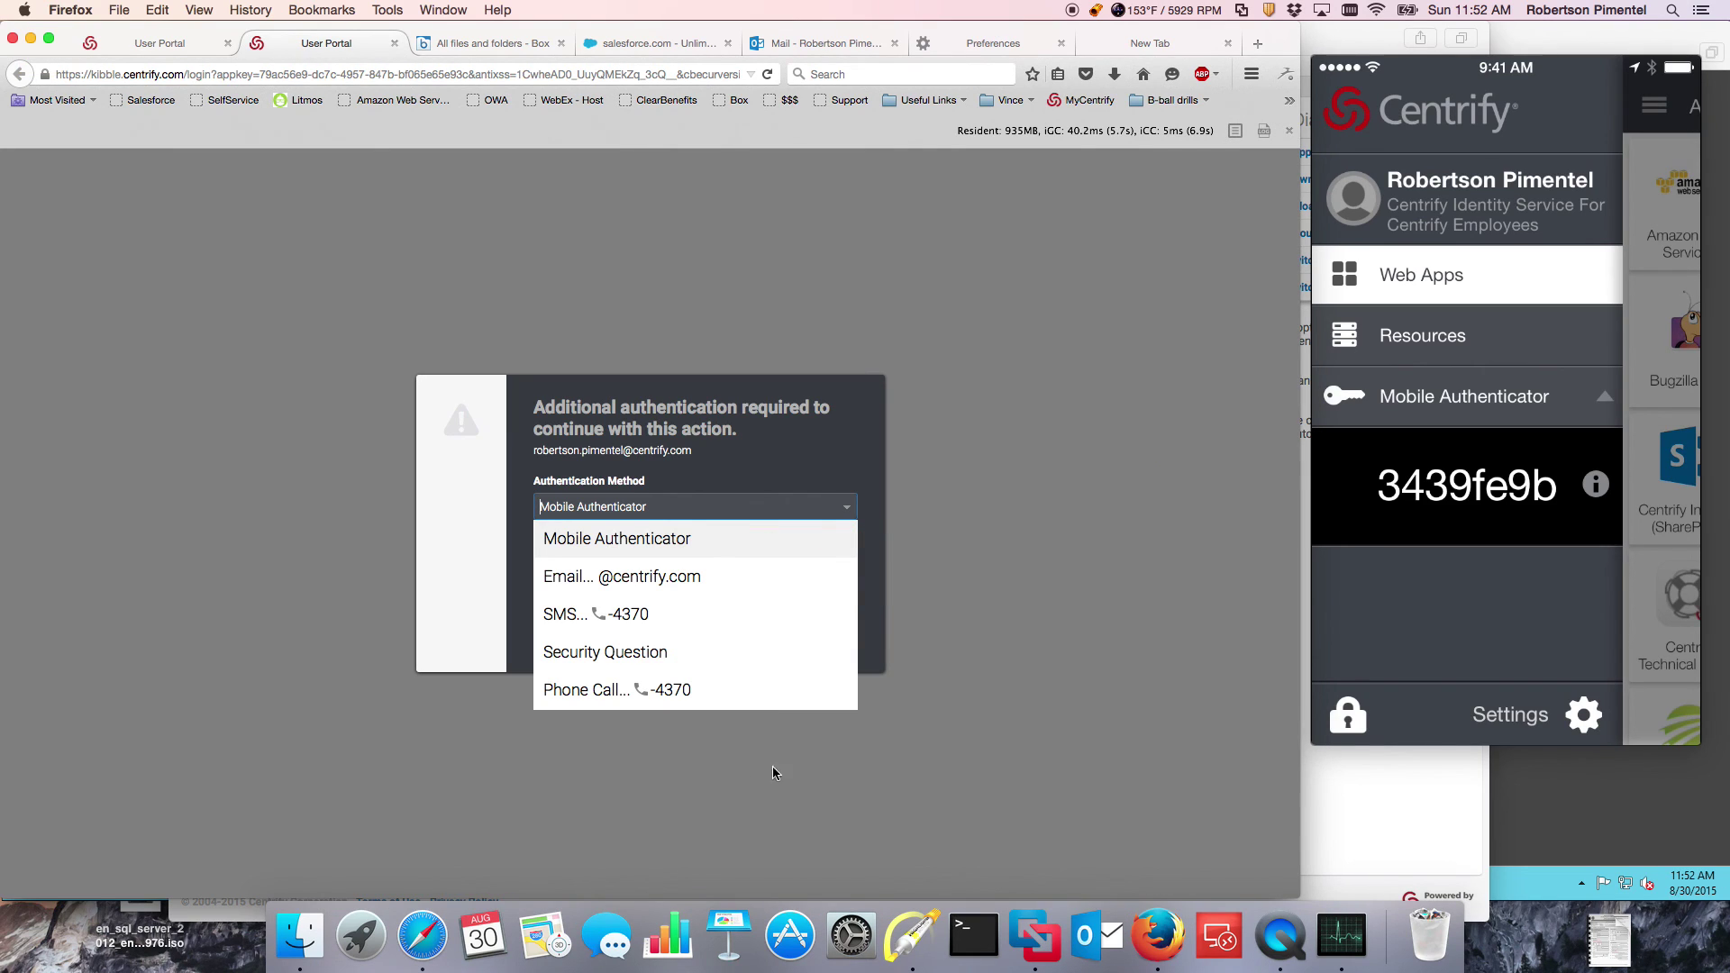
left_click(713, 539)
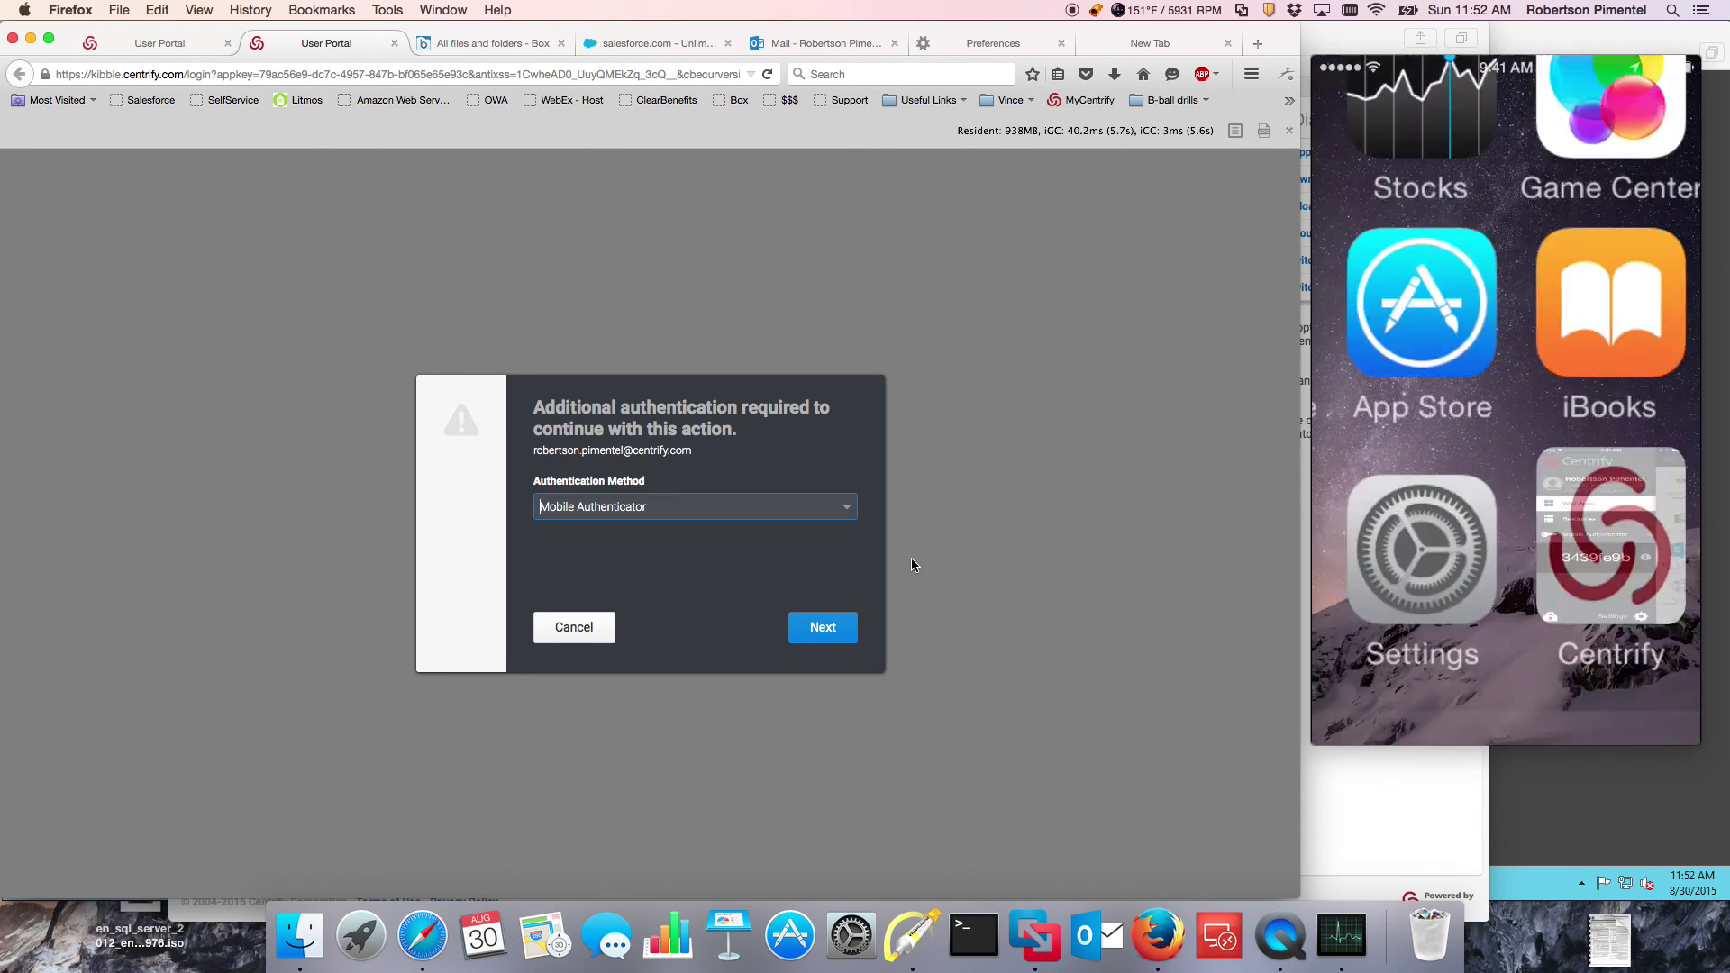
Step: Send the Mobile Authenticator request and point out the date and IP on the phone's login request
left_click(821, 629)
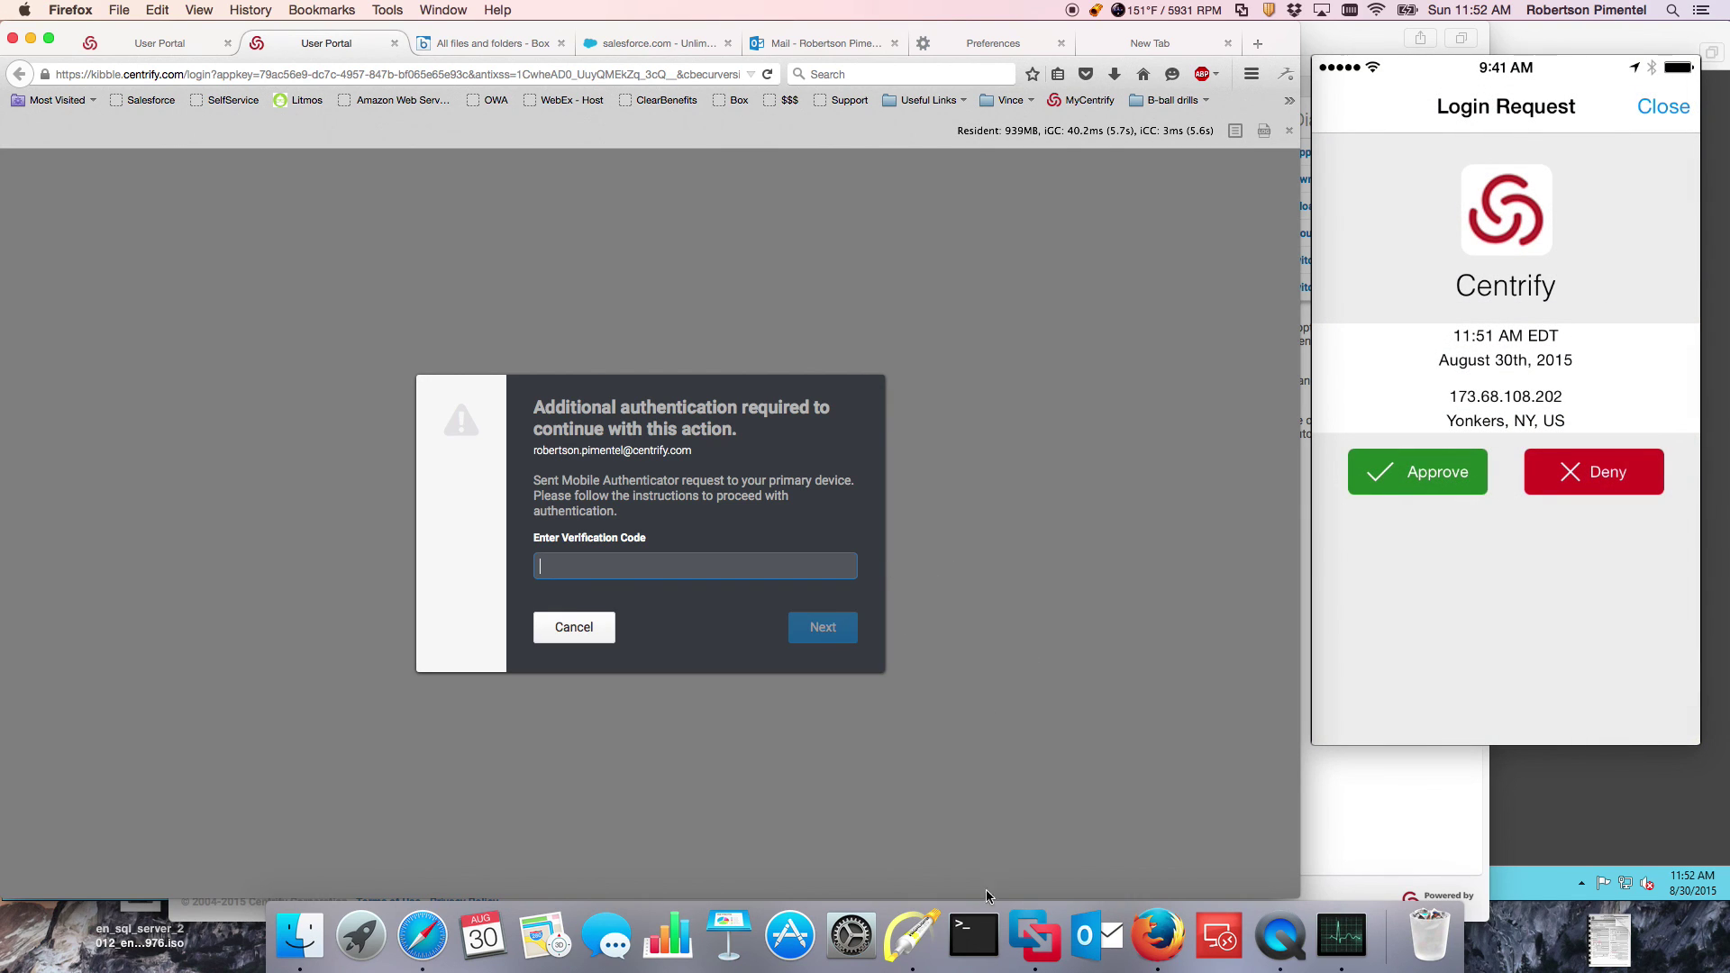
left_click(905, 941)
left_click_drag(1227, 349, 1419, 354)
left_click_drag(1280, 397, 1427, 399)
key("f")
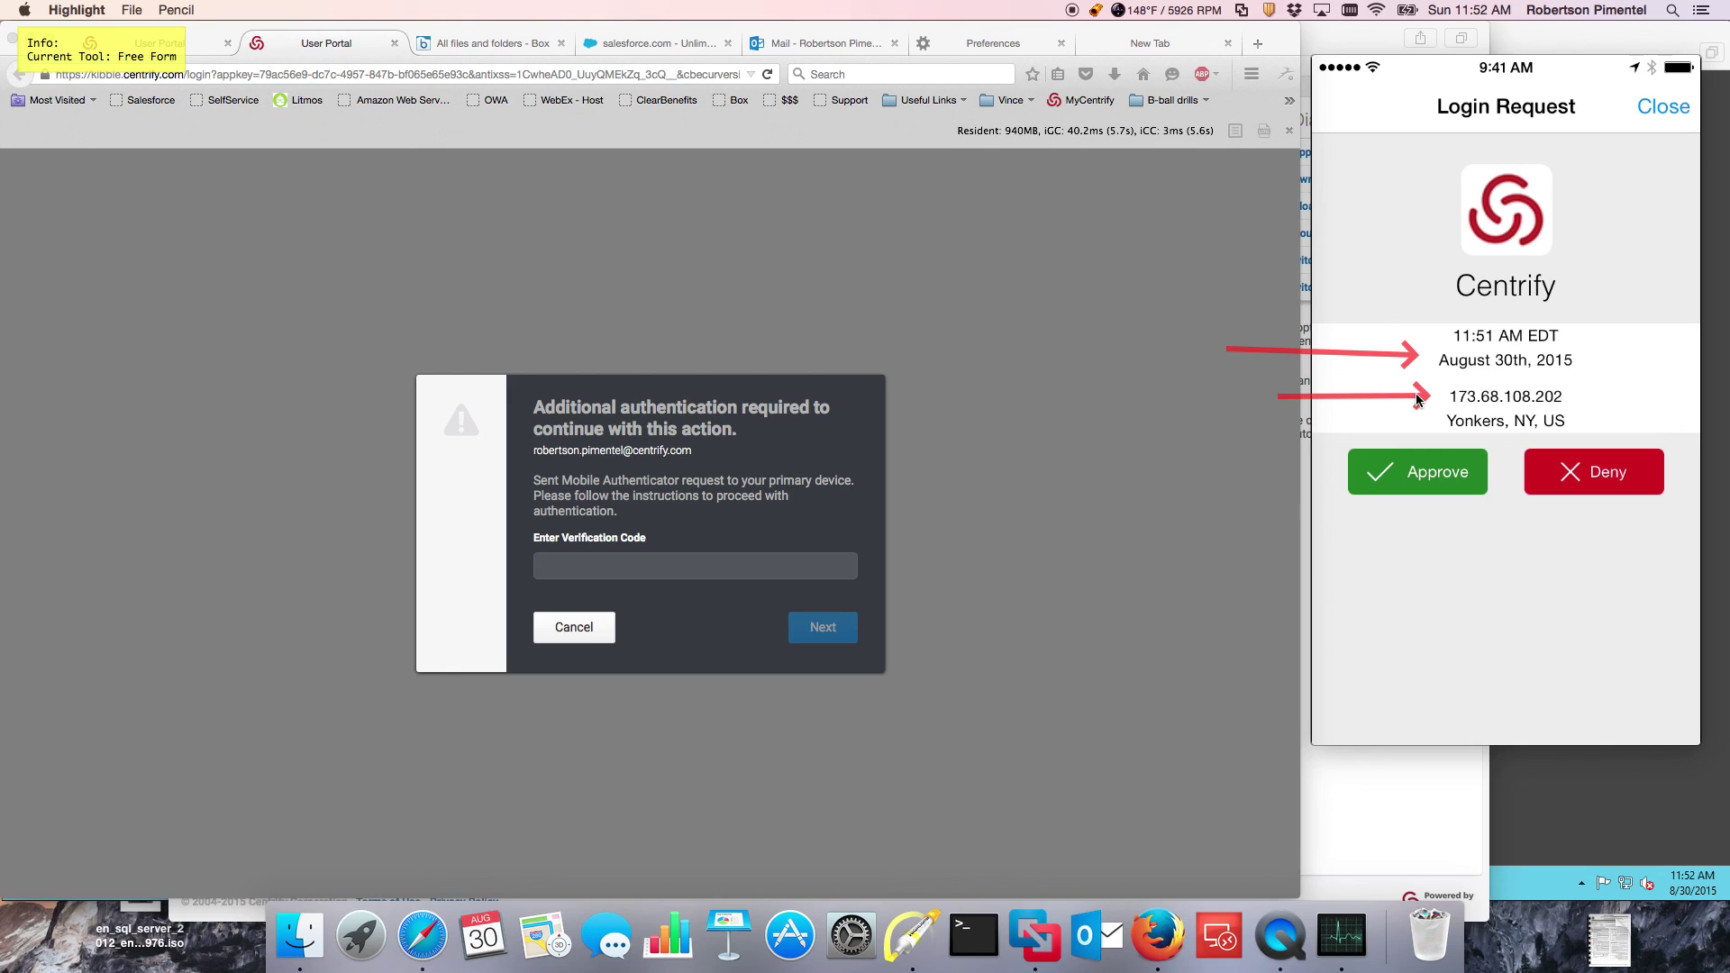
key("Escape")
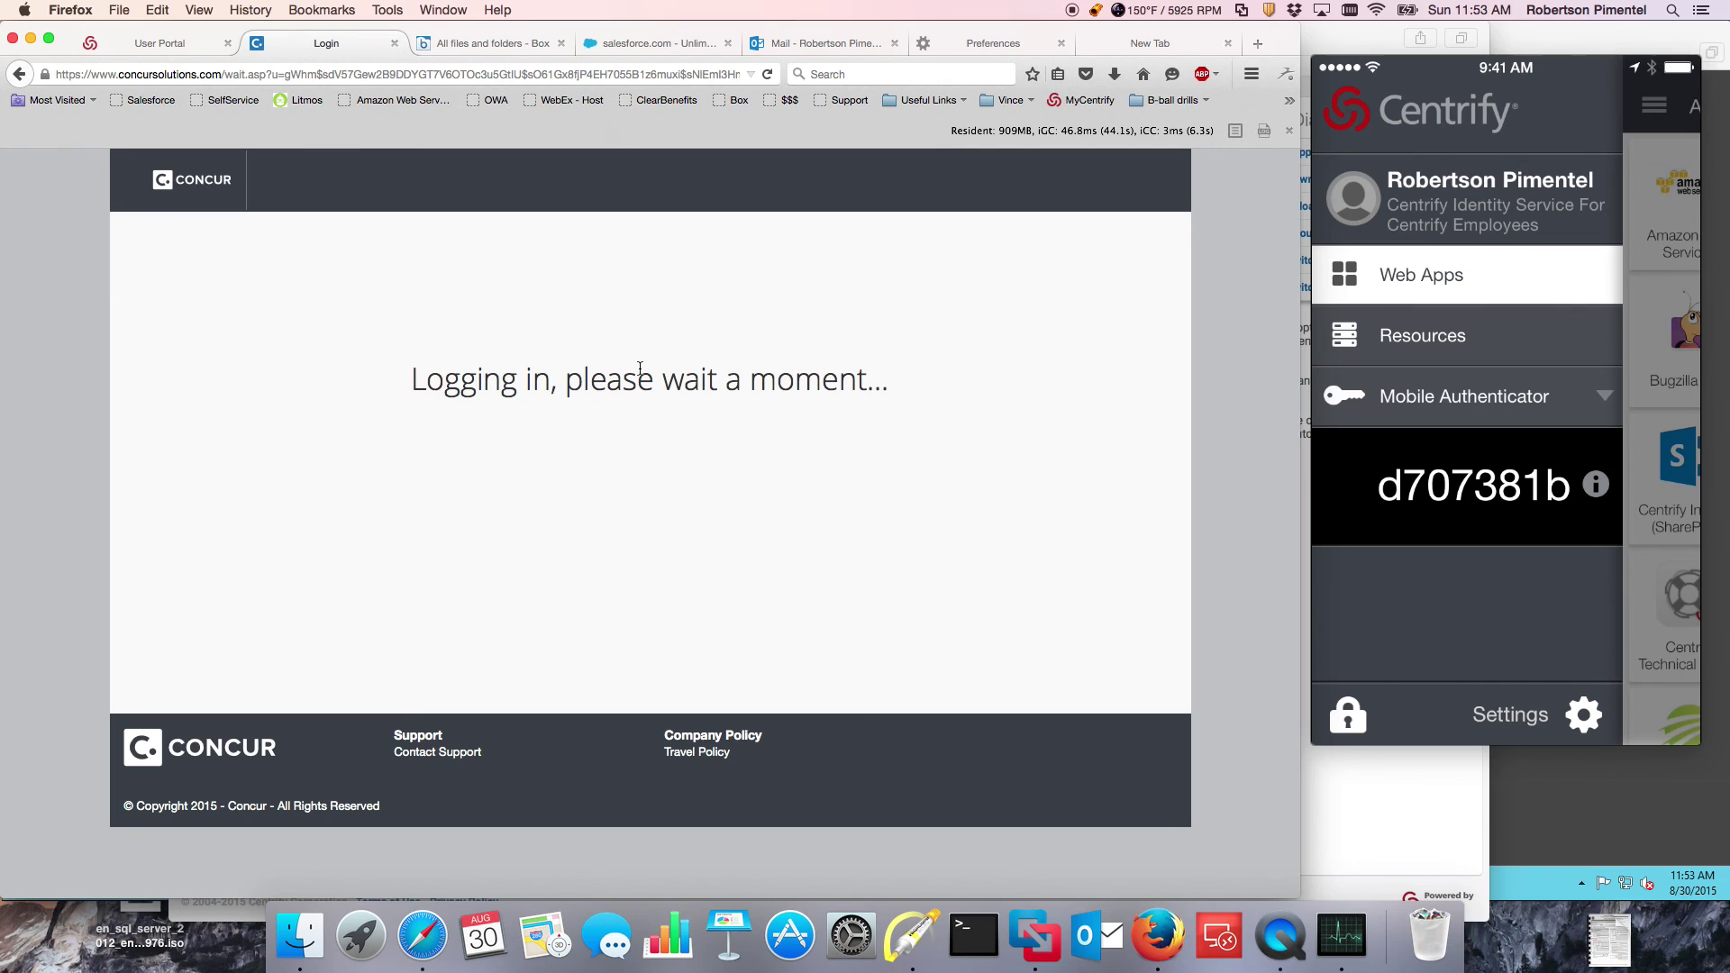
Step: Return to the Centrify apps portal tab, then bring up the VMware Fusion virtual machine
left_click(173, 40)
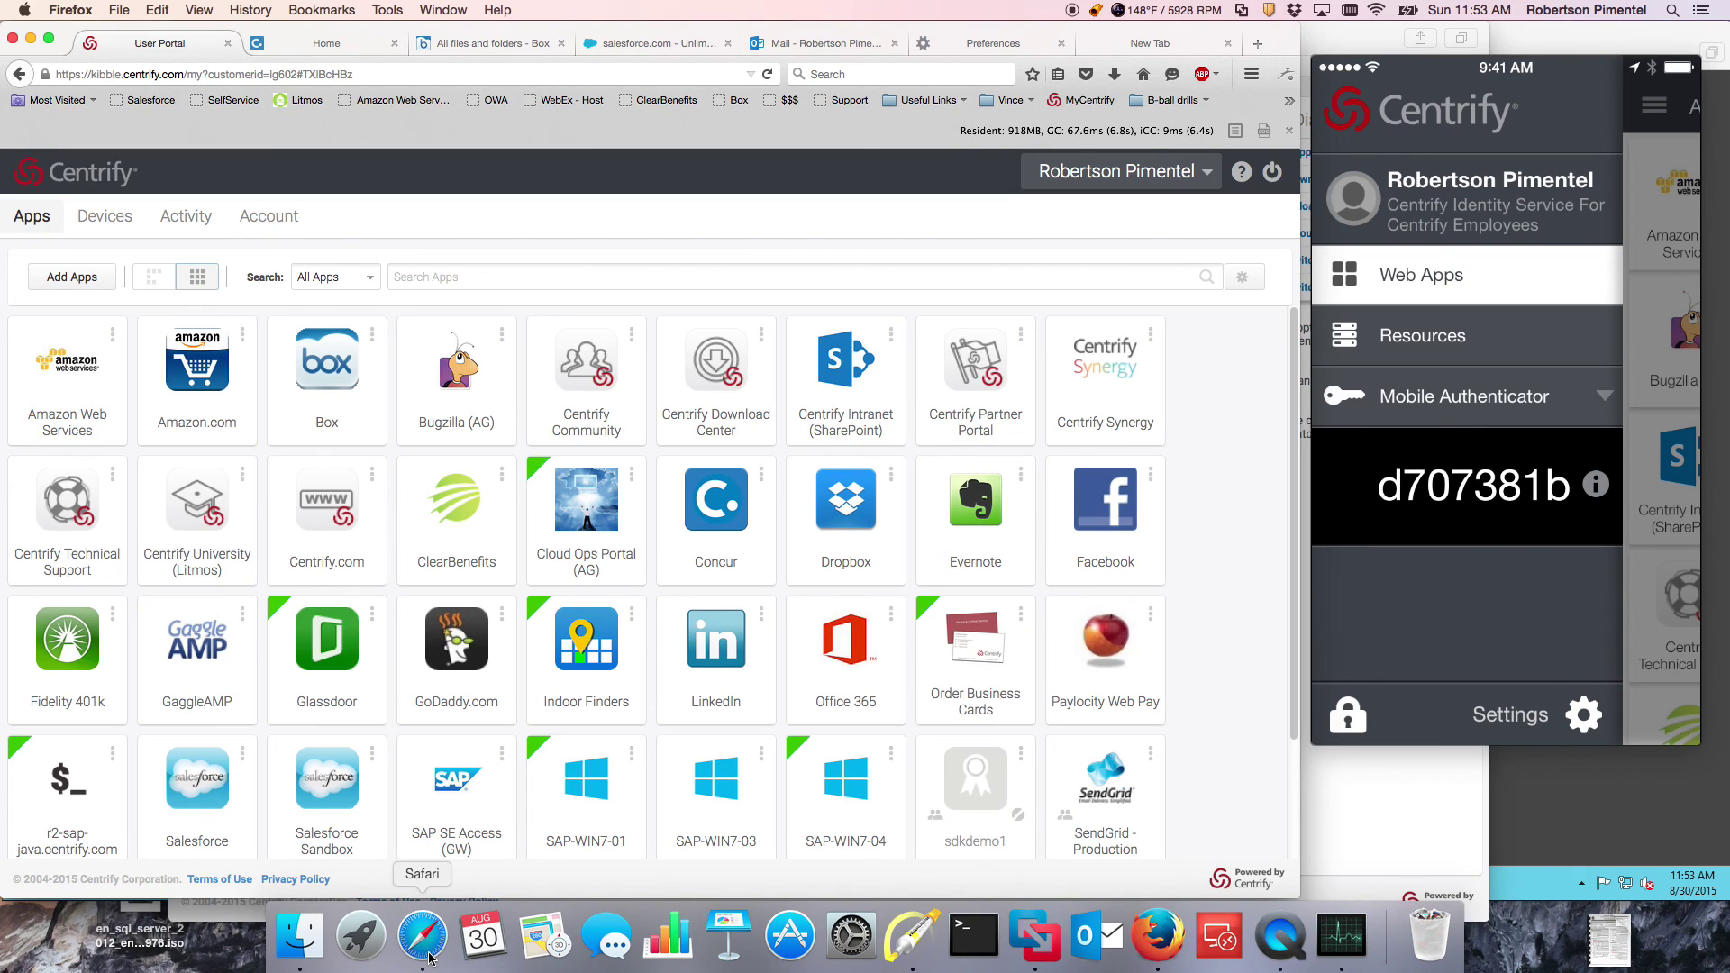
left_click(1036, 937)
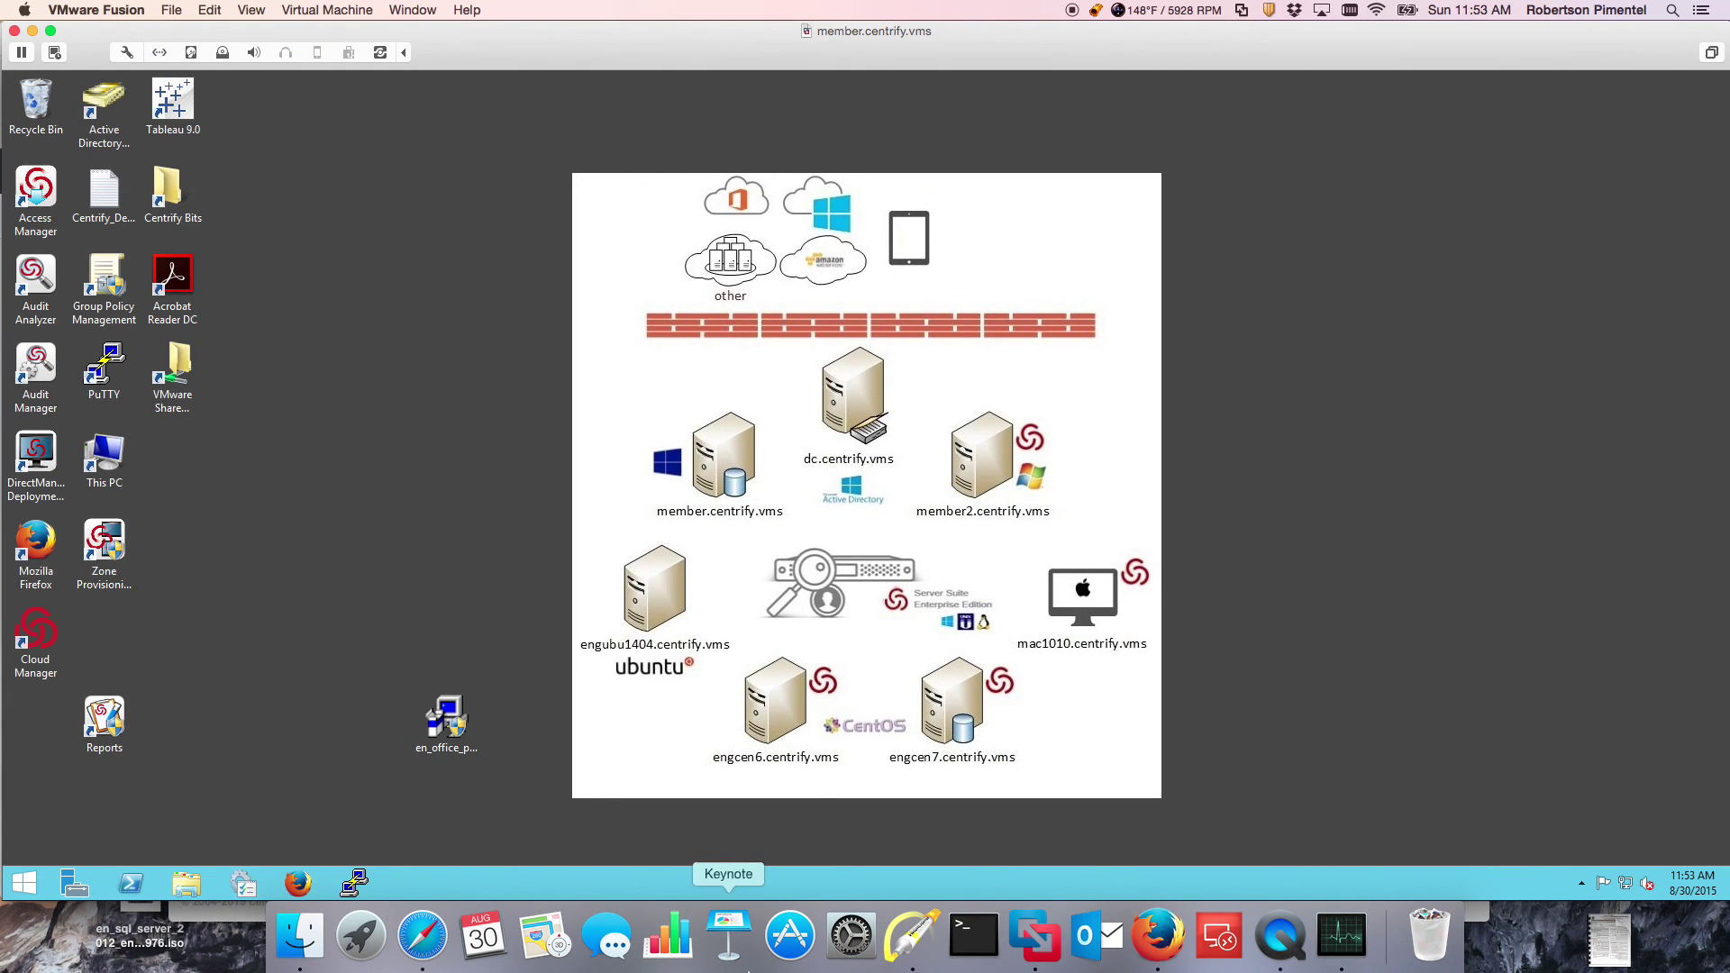
Step: In the VM's Internet Explorer, view the Corporate Intranet - Home tab, then add a new tab
left_click(422, 937)
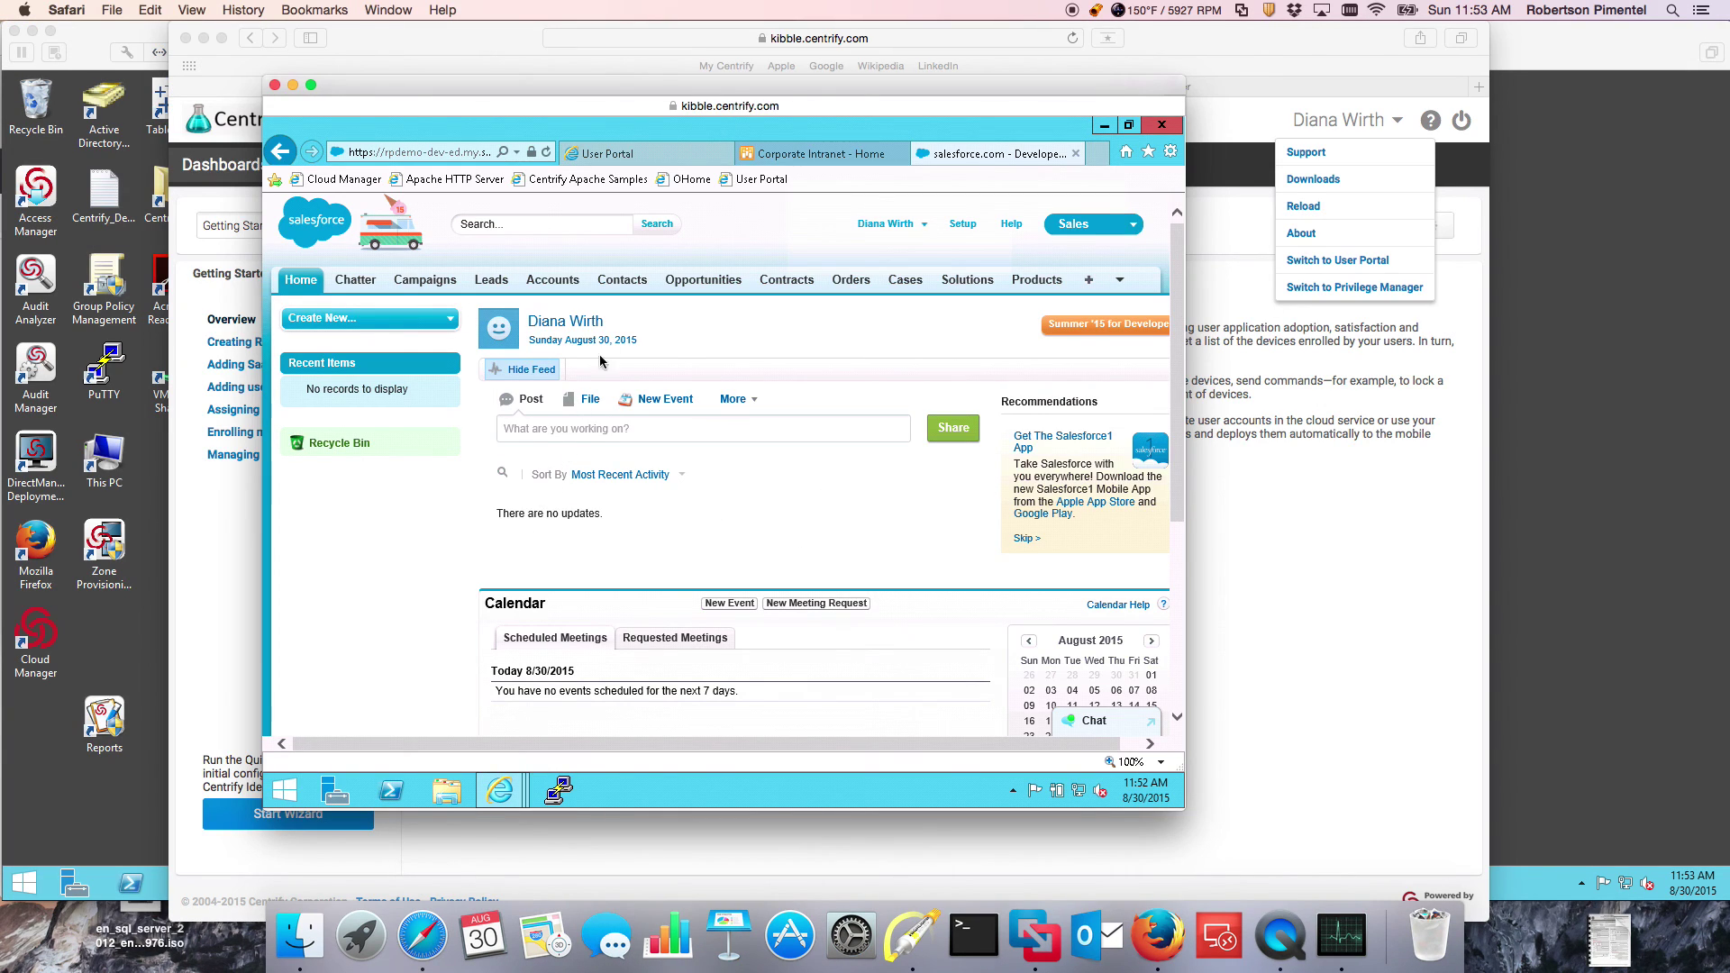
left_click(809, 157)
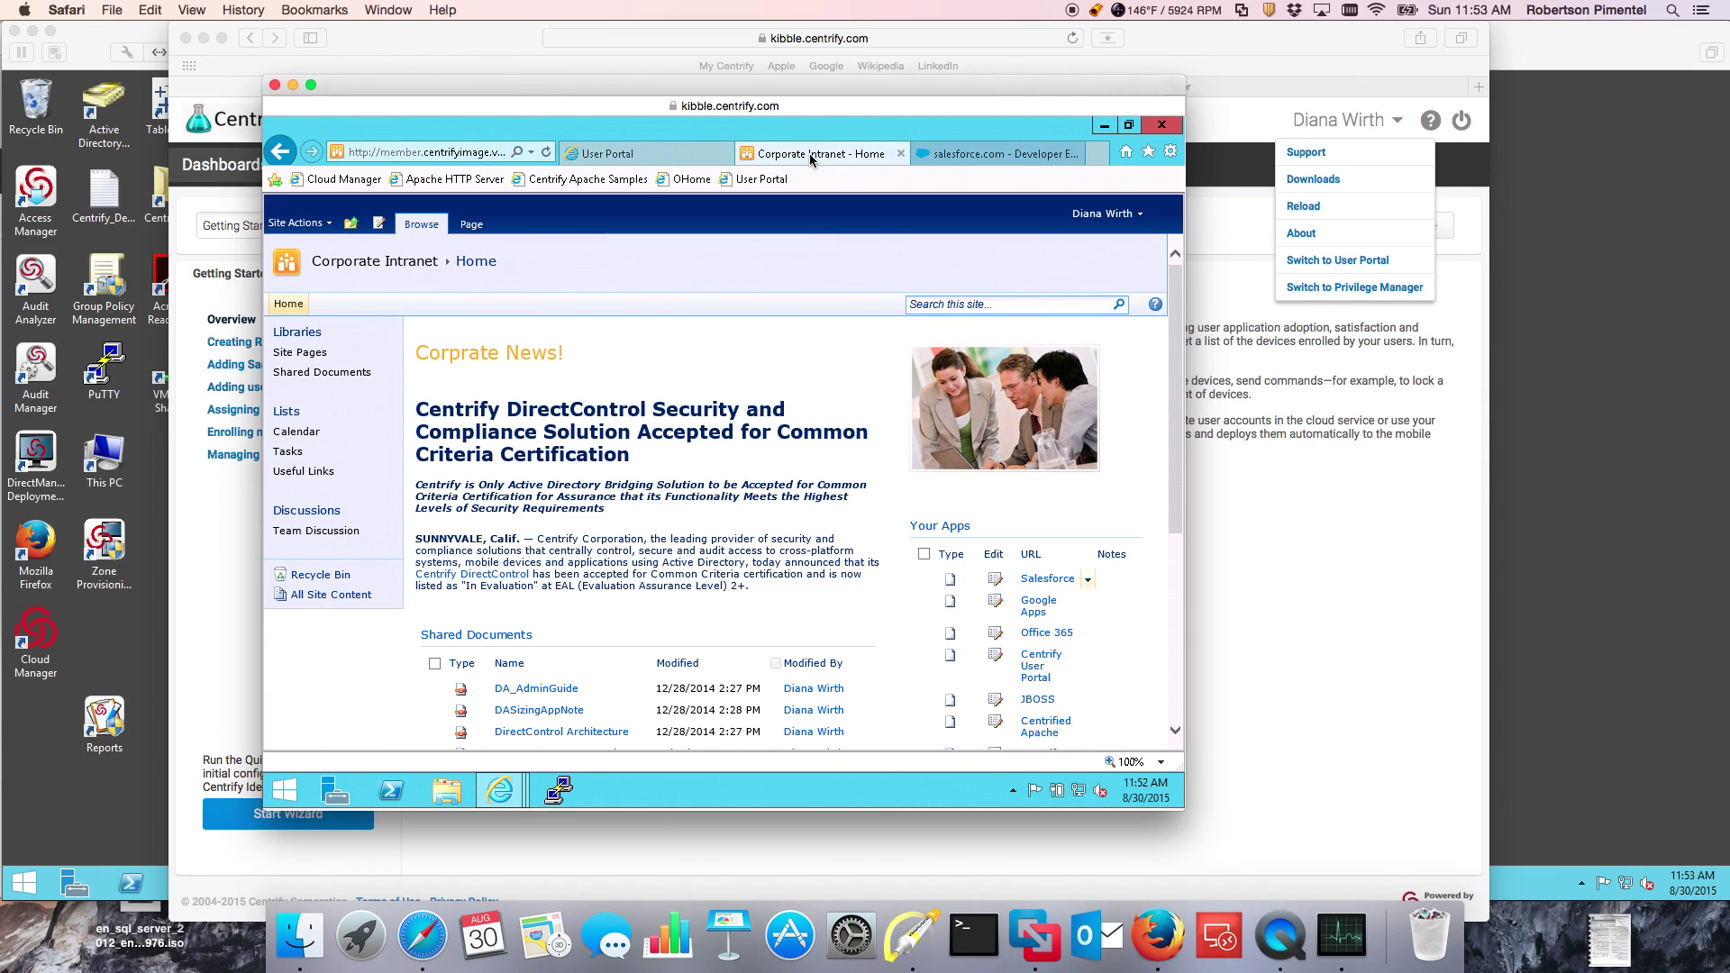
left_click(1096, 154)
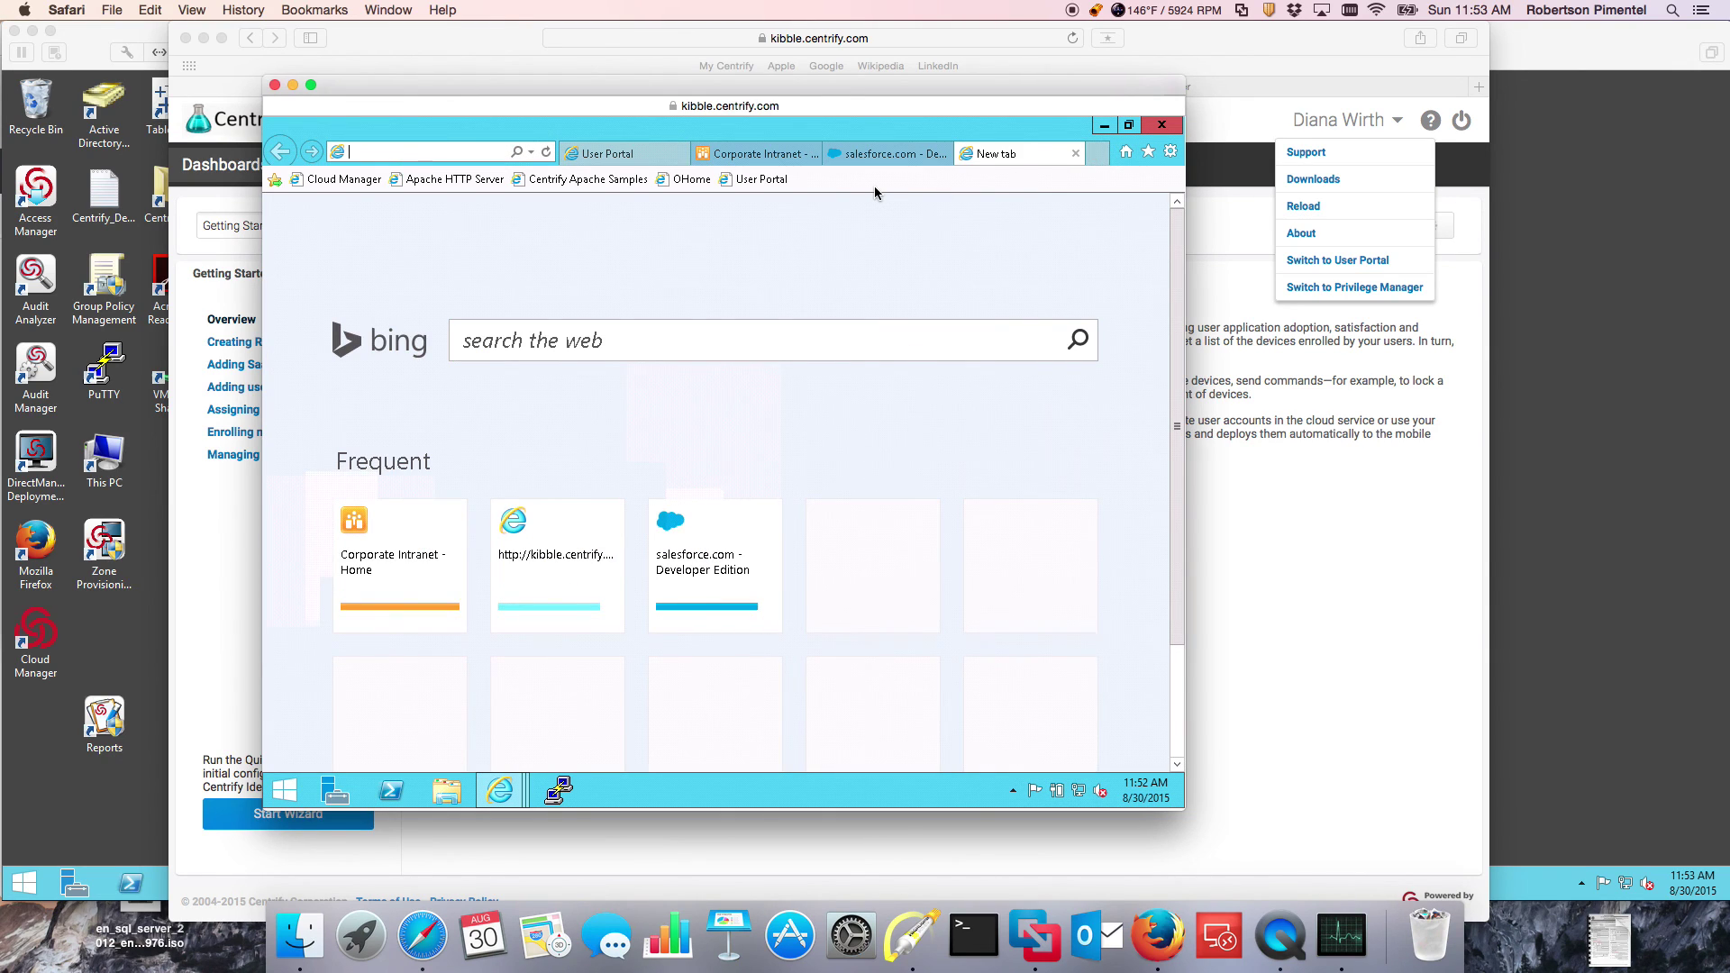
Step: Load portal.office.com in the virtual machine's Internet Explorer
type("portal.office.com/")
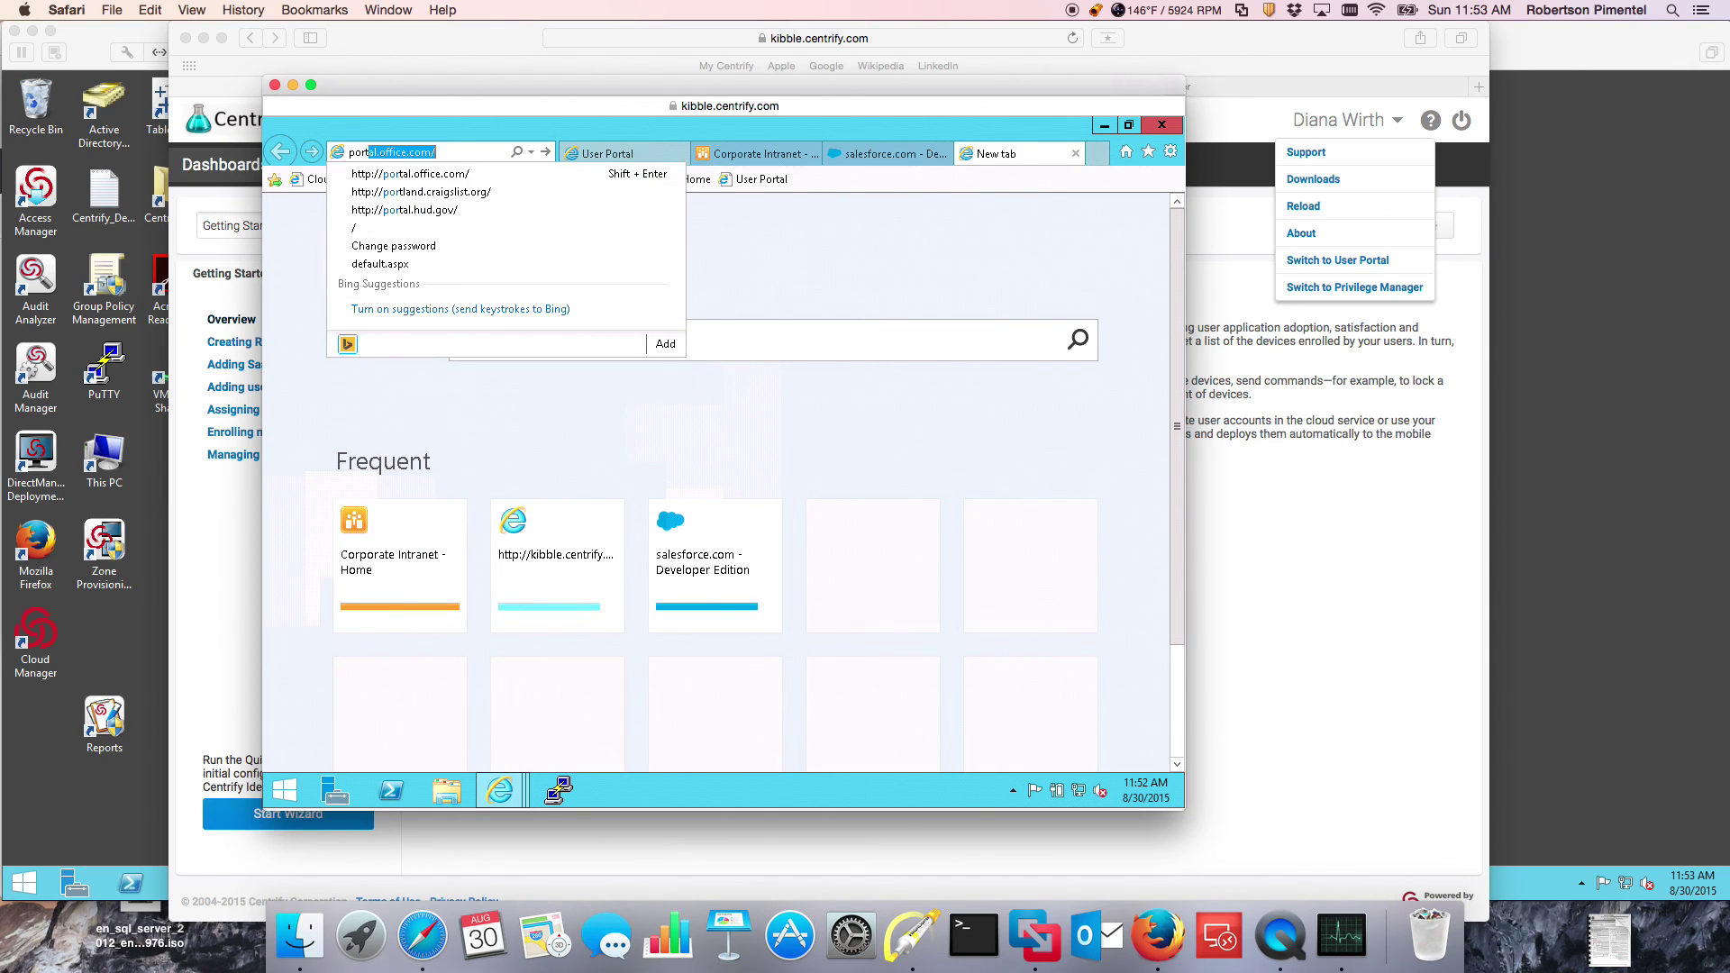
key("Down")
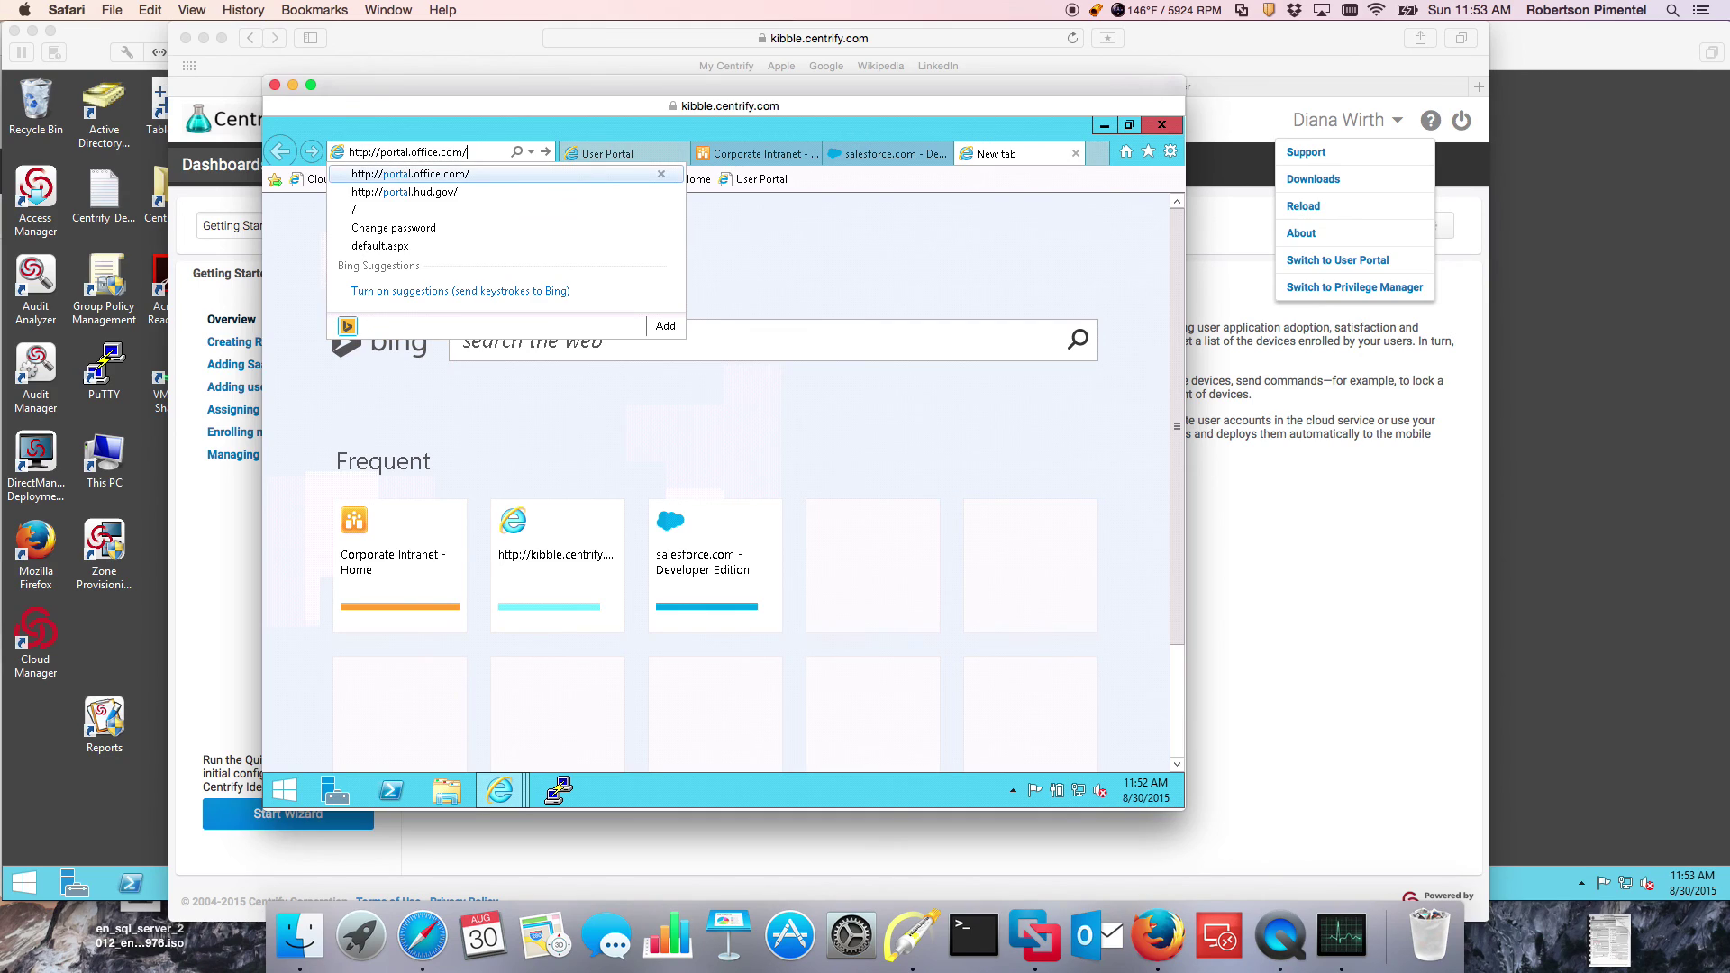
key("Return")
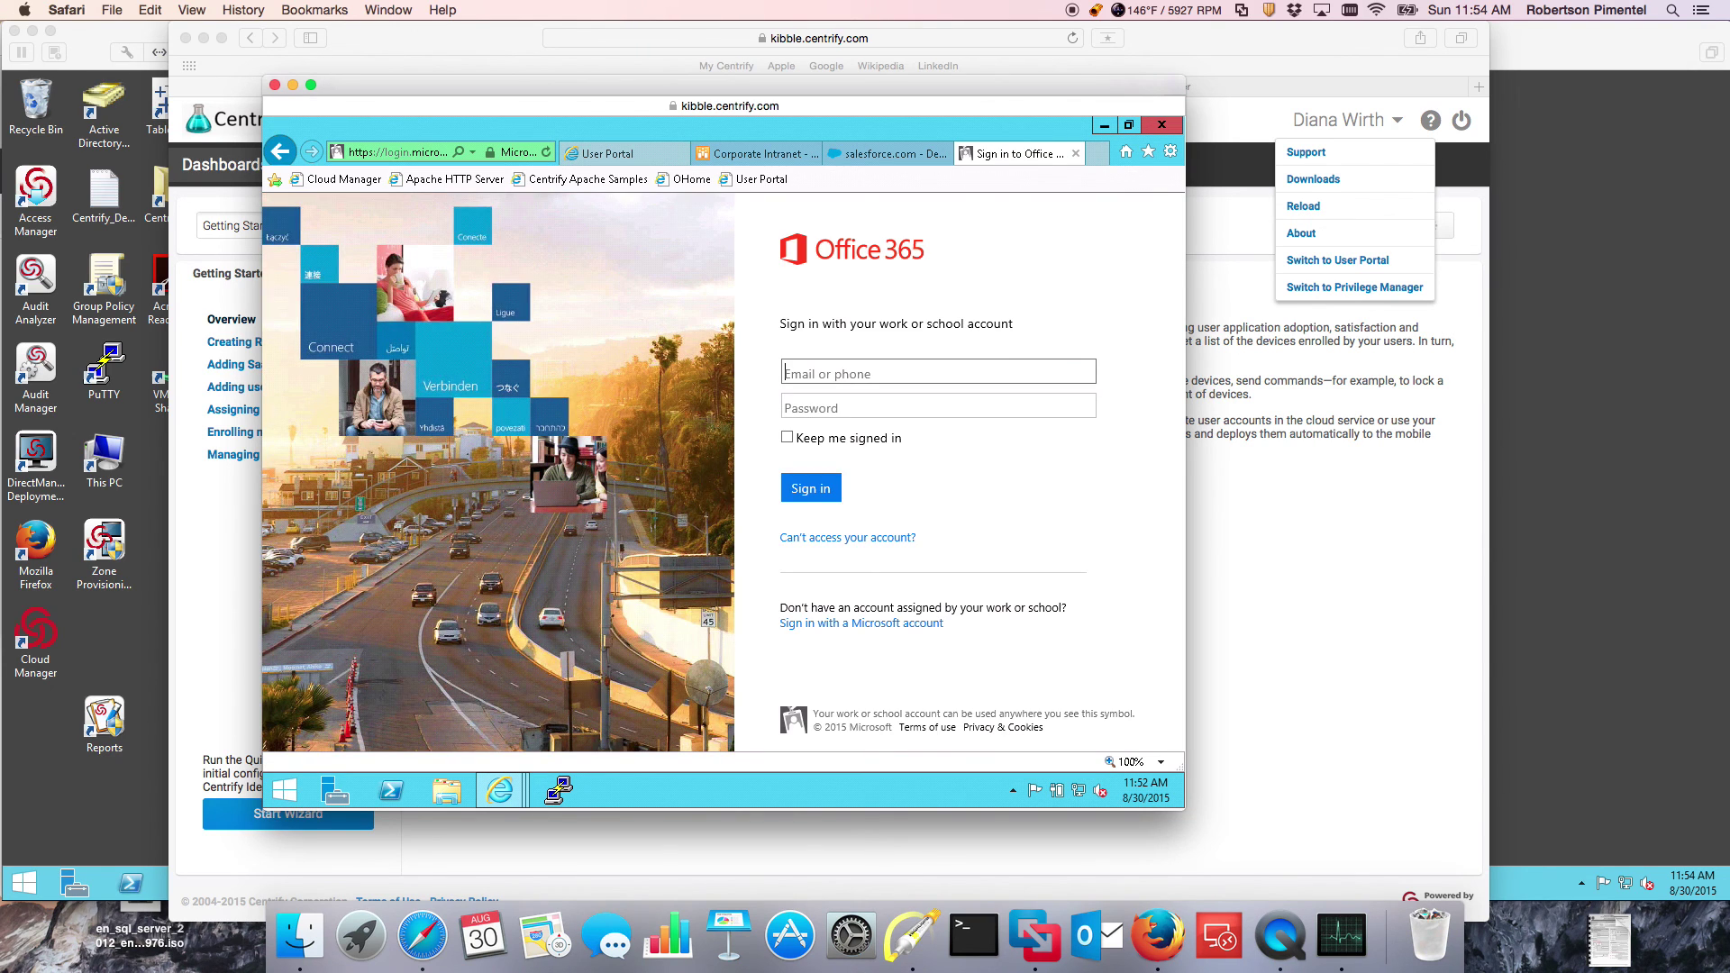
Step: Submit the user's email address on the refused Office 365 sign-in, then return to the User Portal
key("Tab")
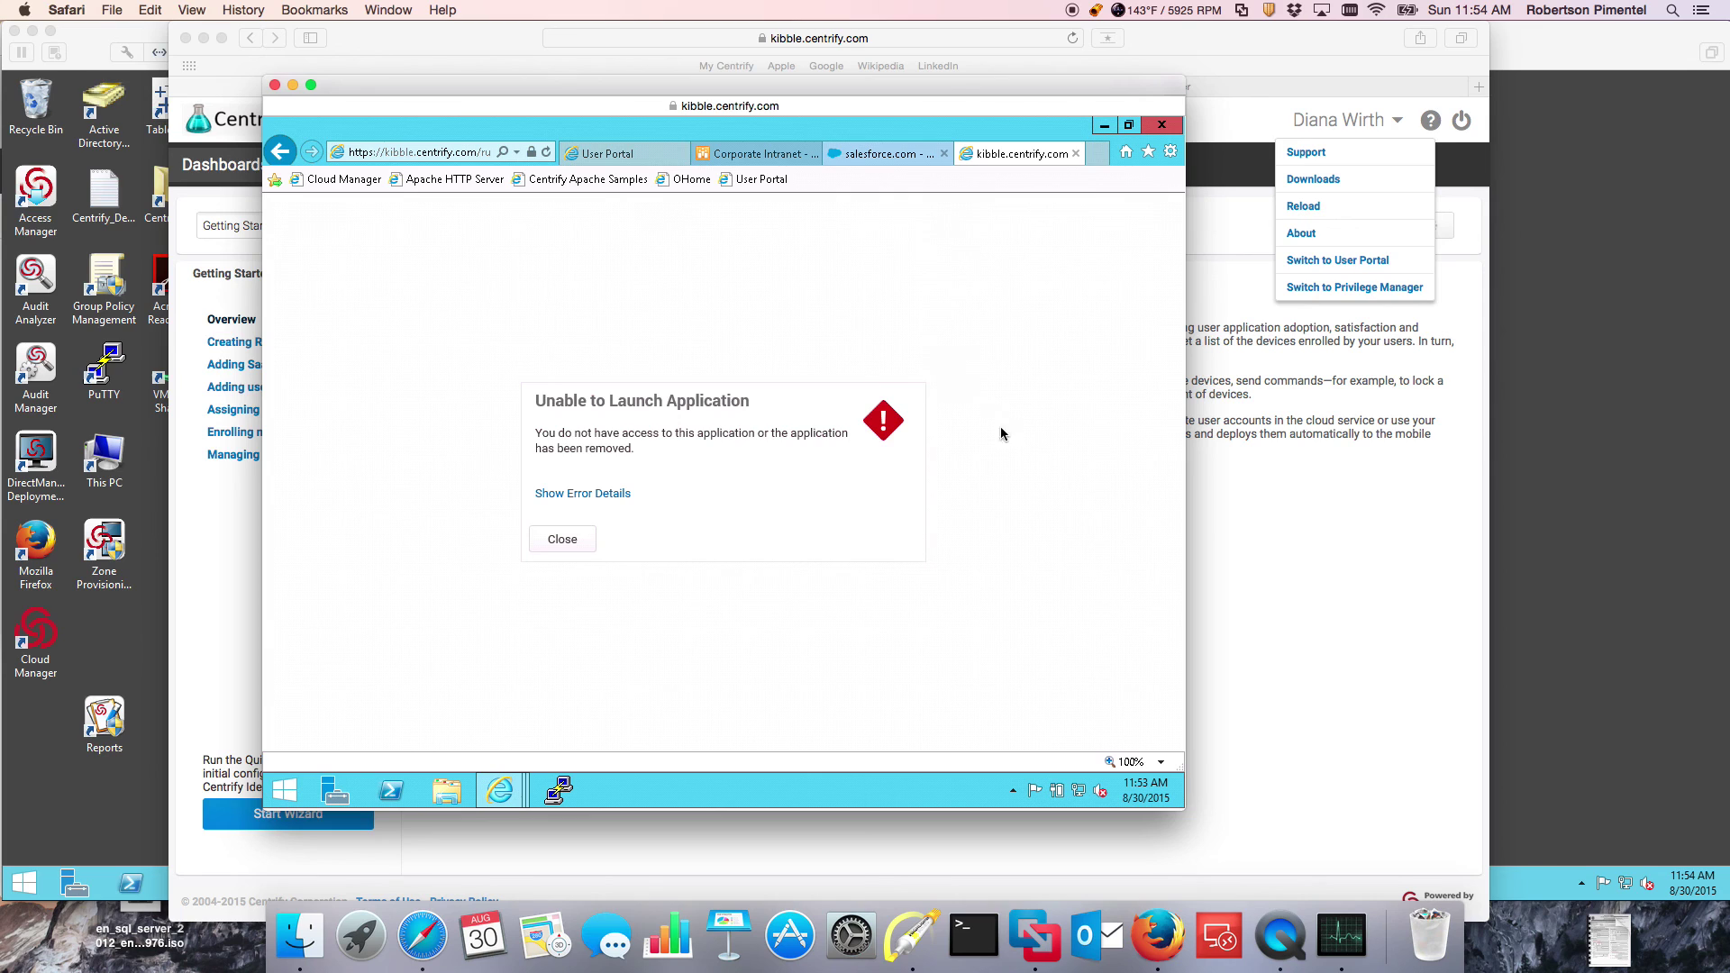
left_click(1158, 941)
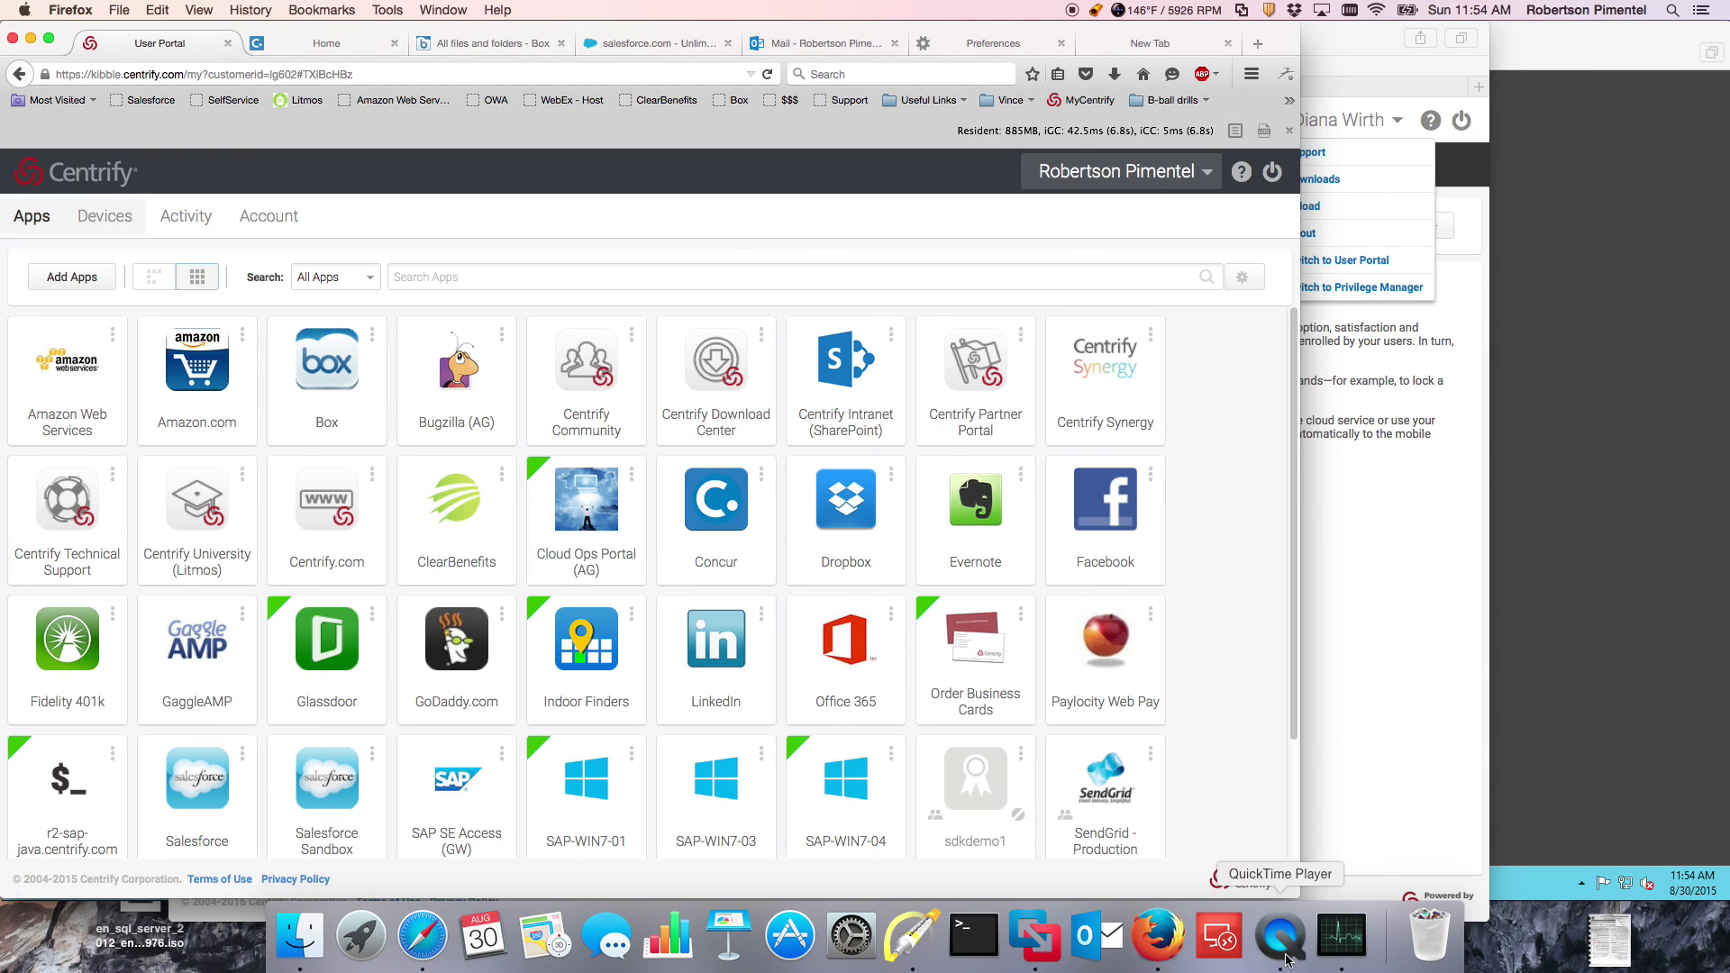
left_click(101, 219)
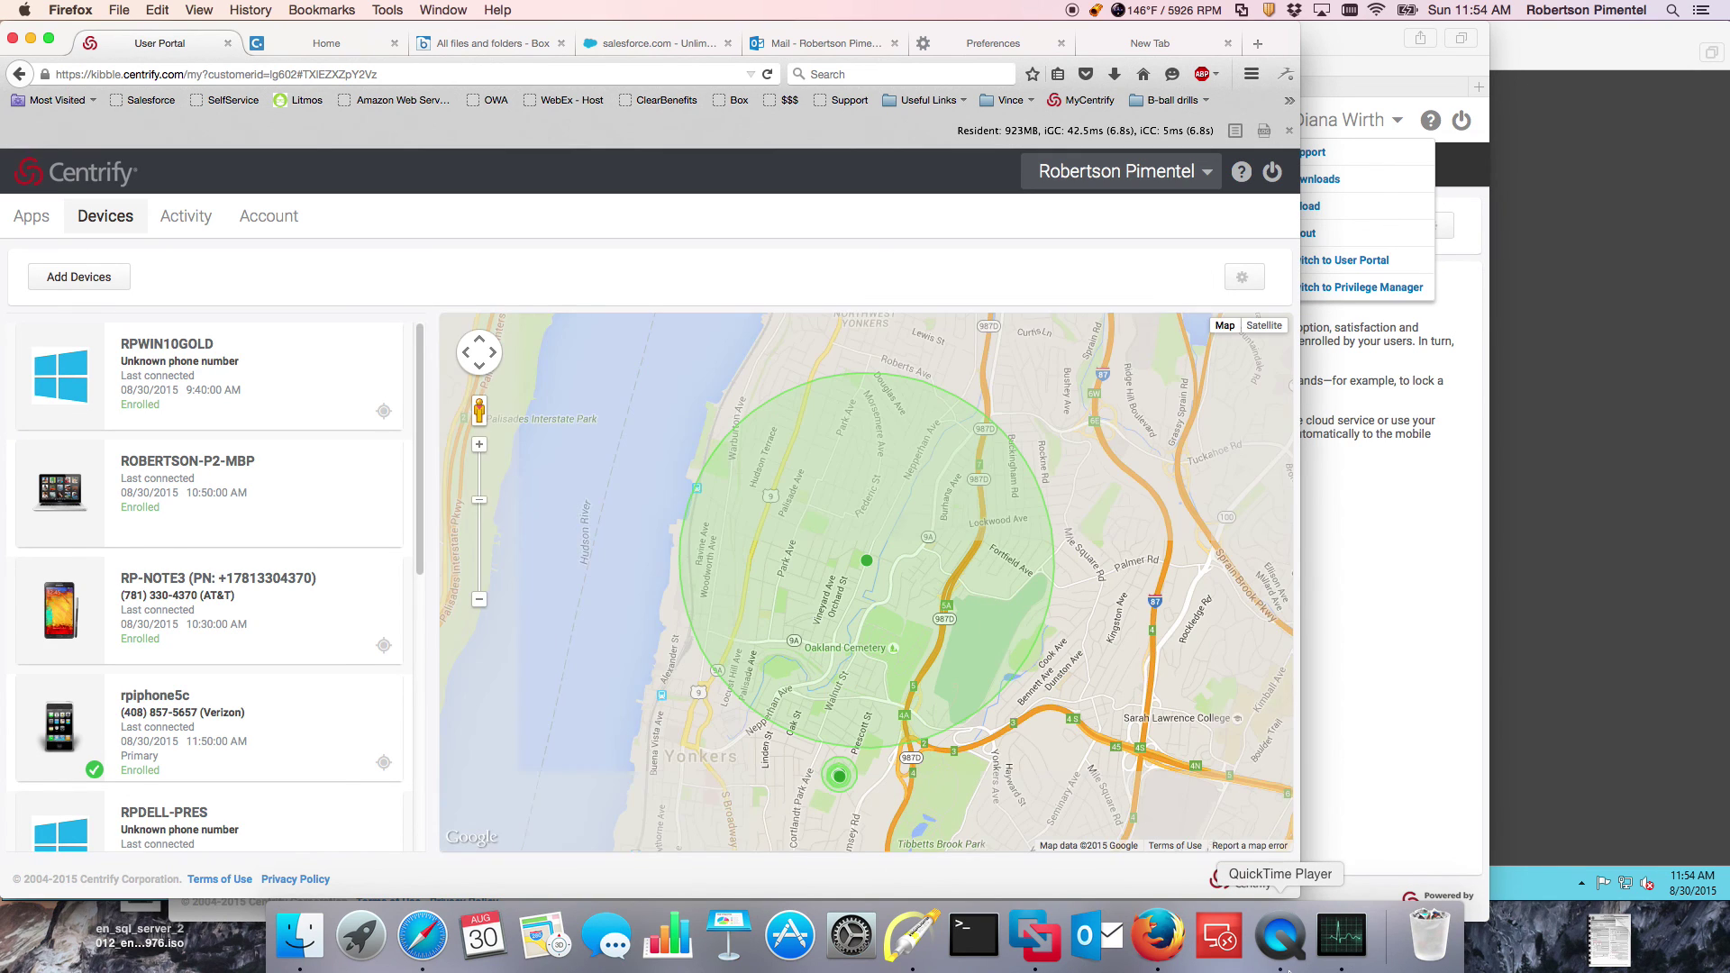
left_click(1283, 955)
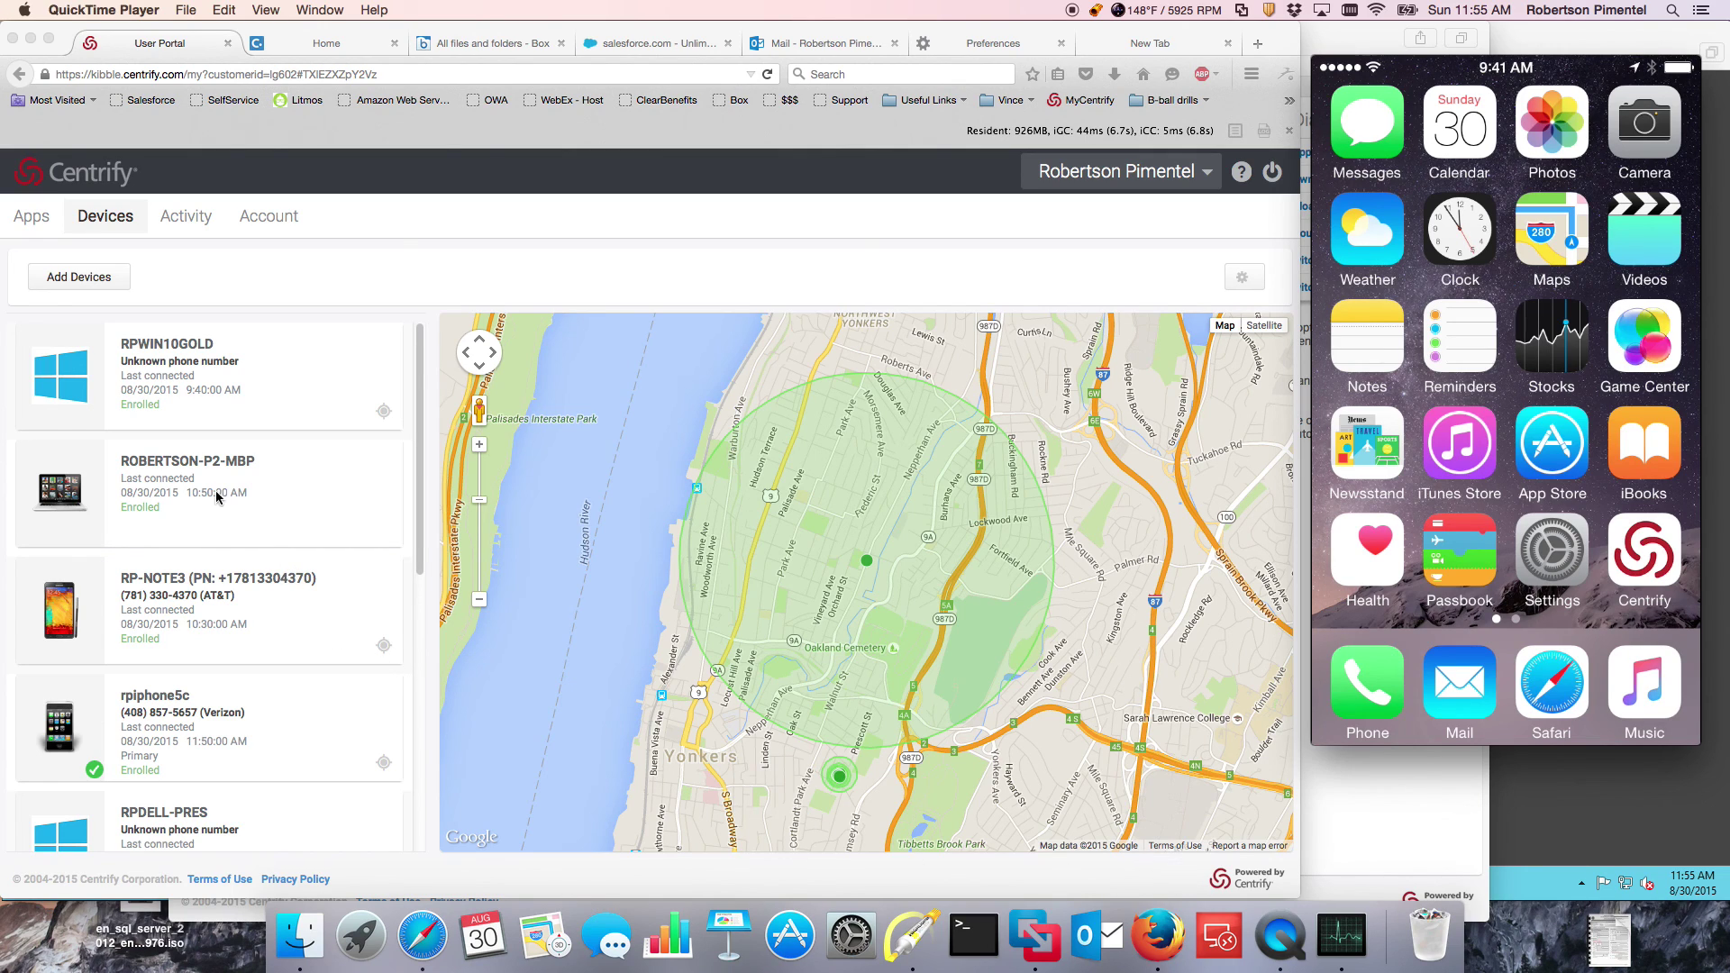
left_click(189, 496)
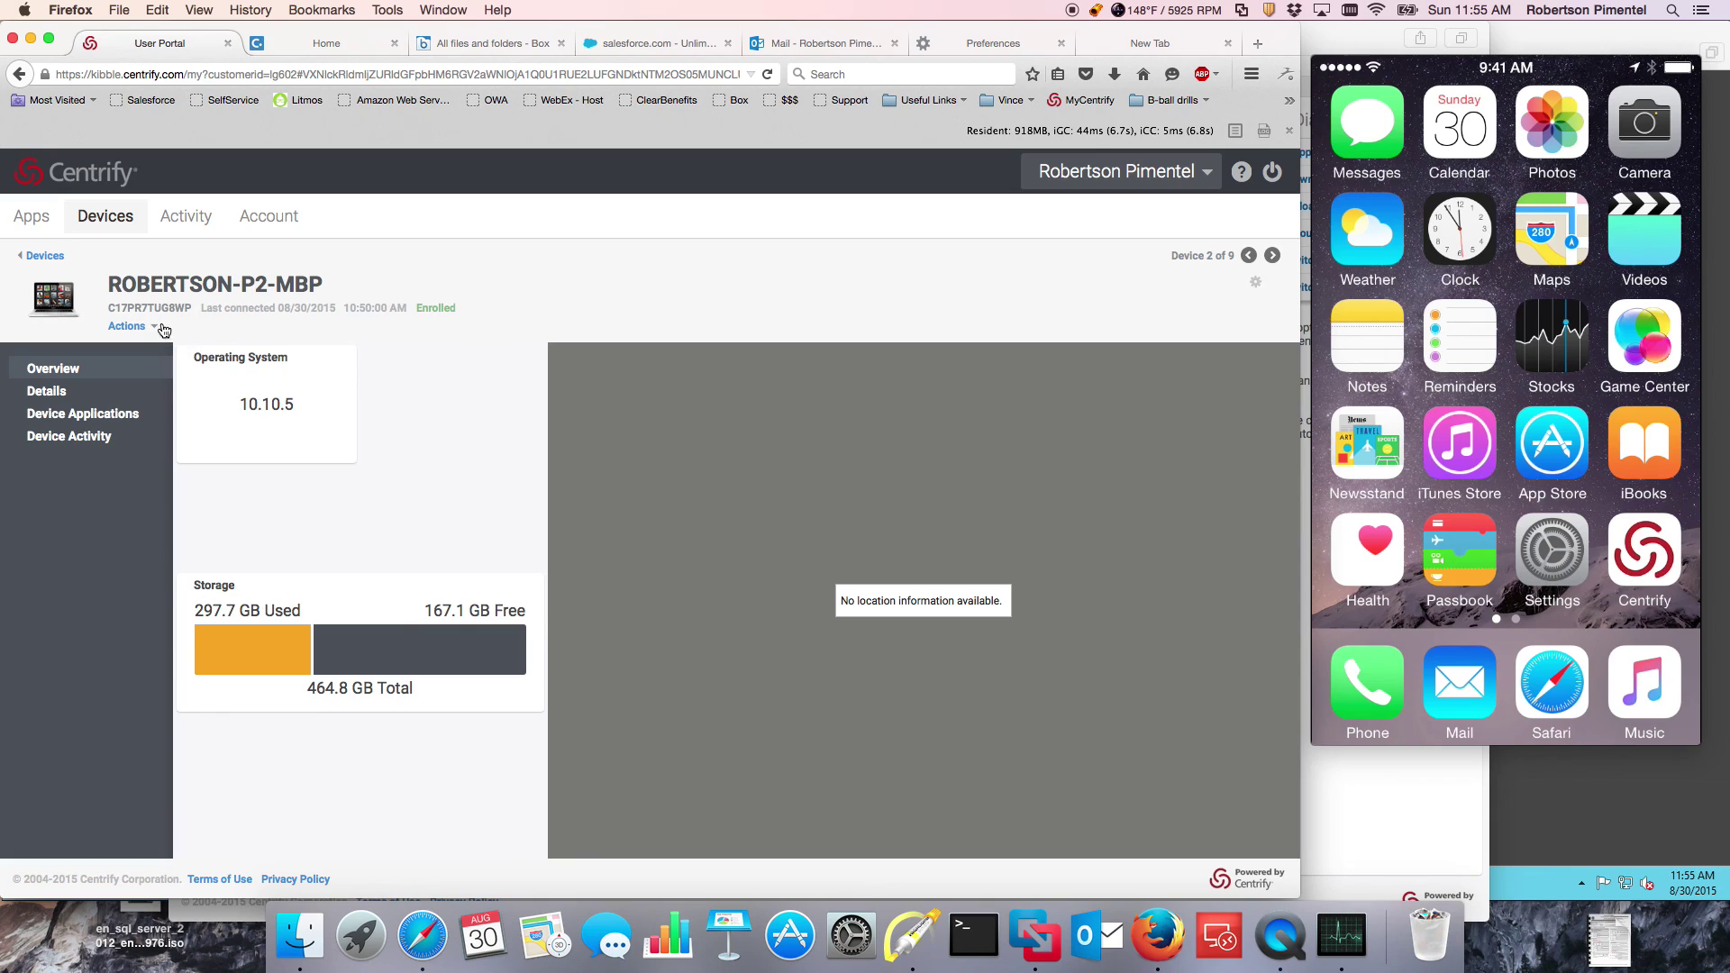
left_click(155, 326)
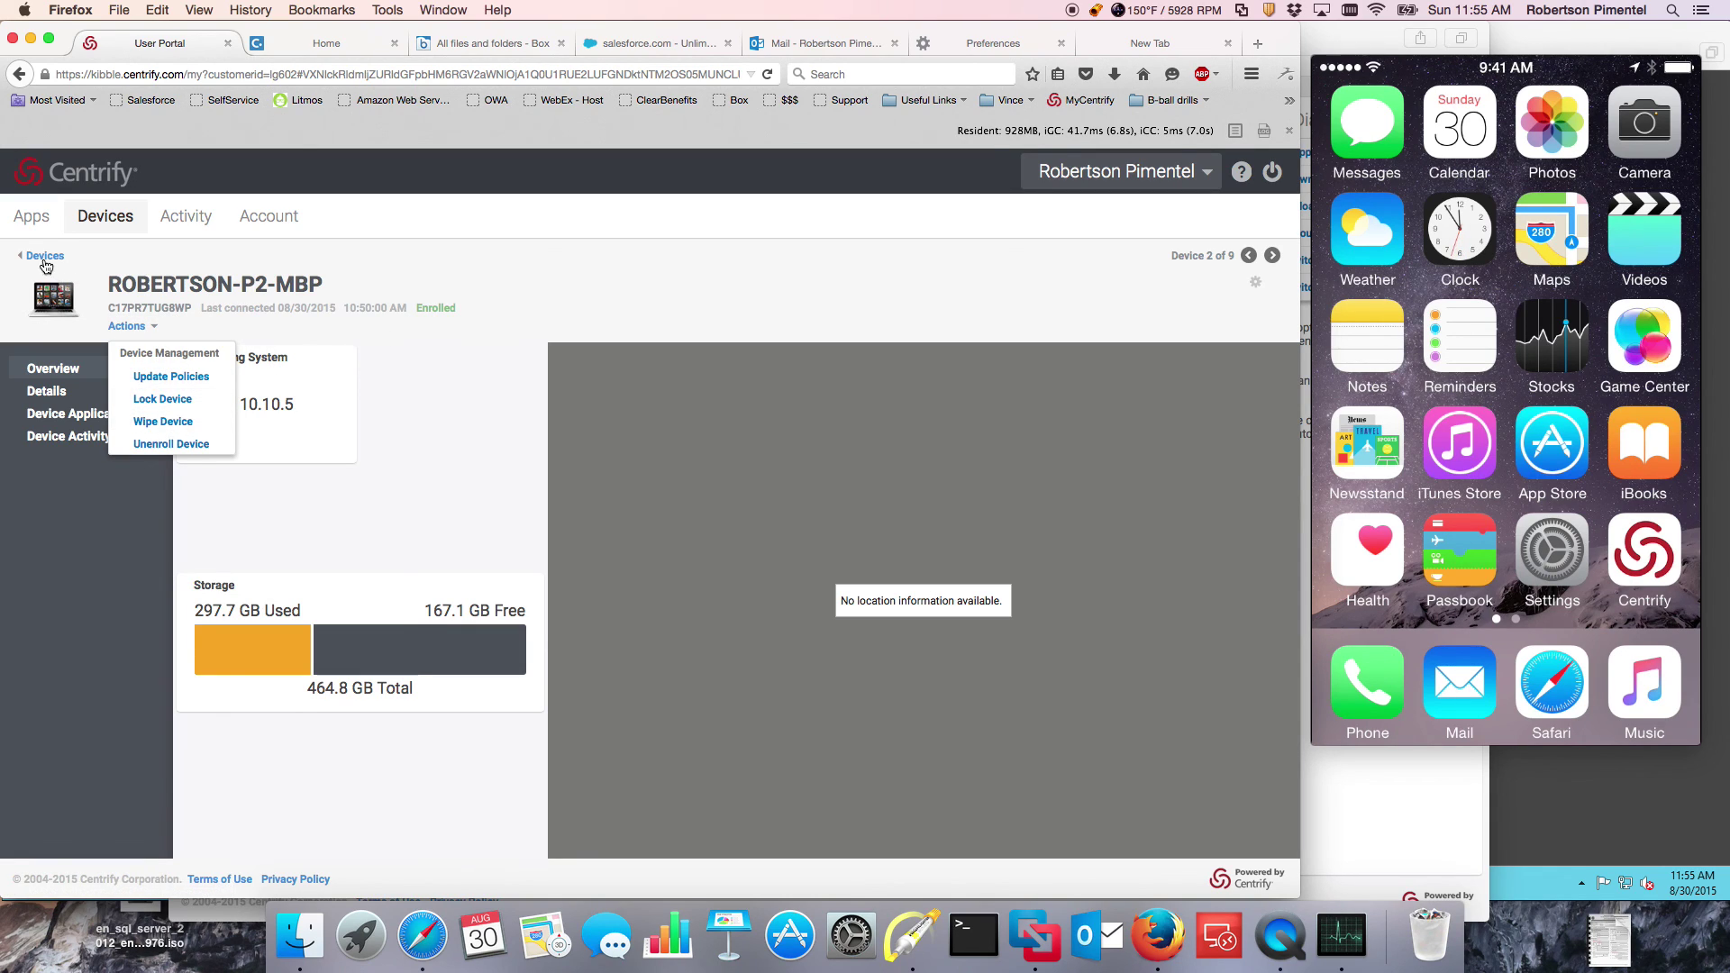
left_click(45, 256)
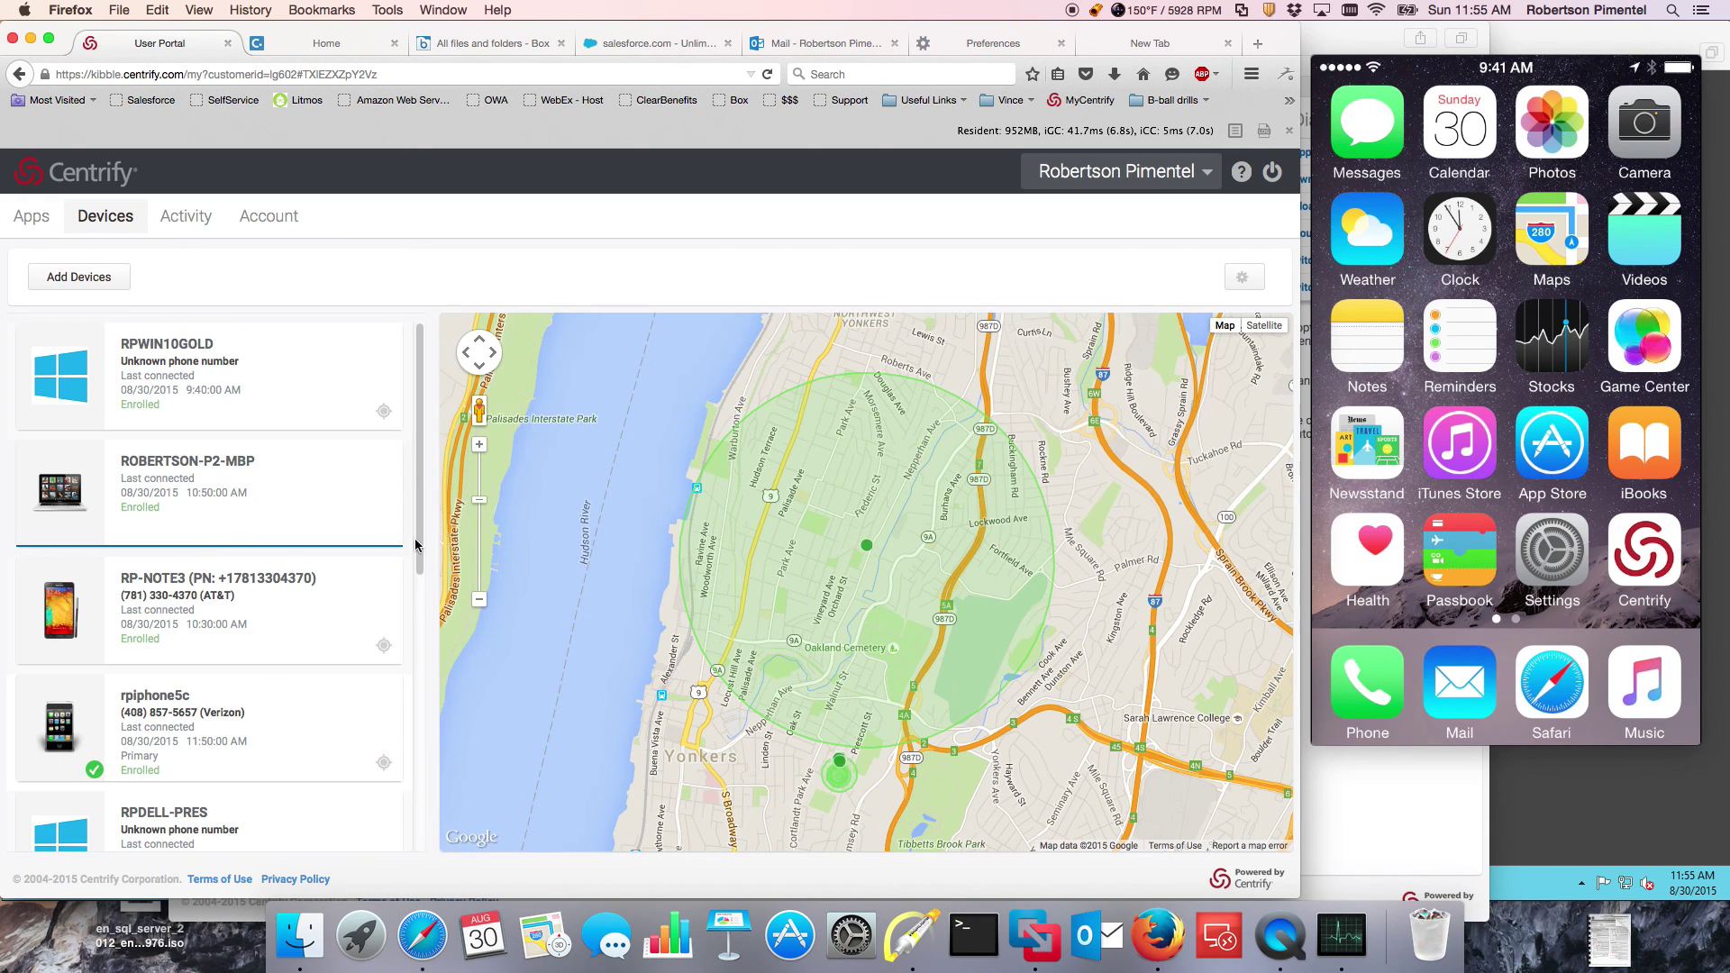
left_click(185, 719)
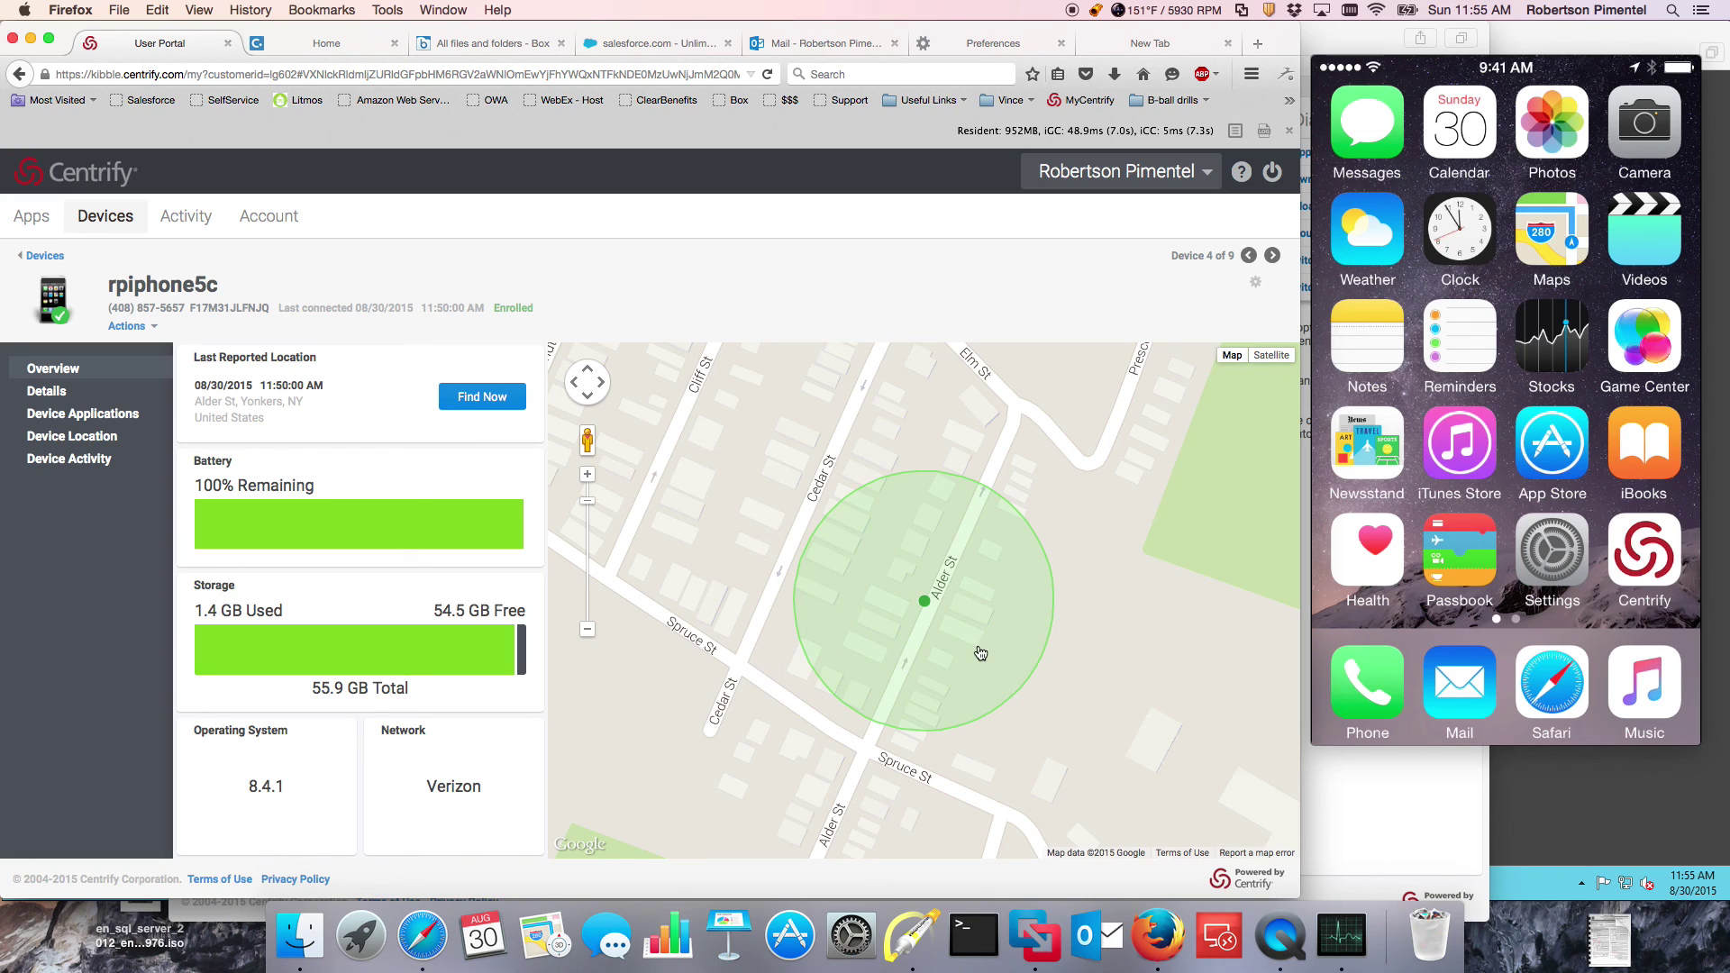
Step: Look at the account settings from the user menu and cancel without changes
left_click(1204, 179)
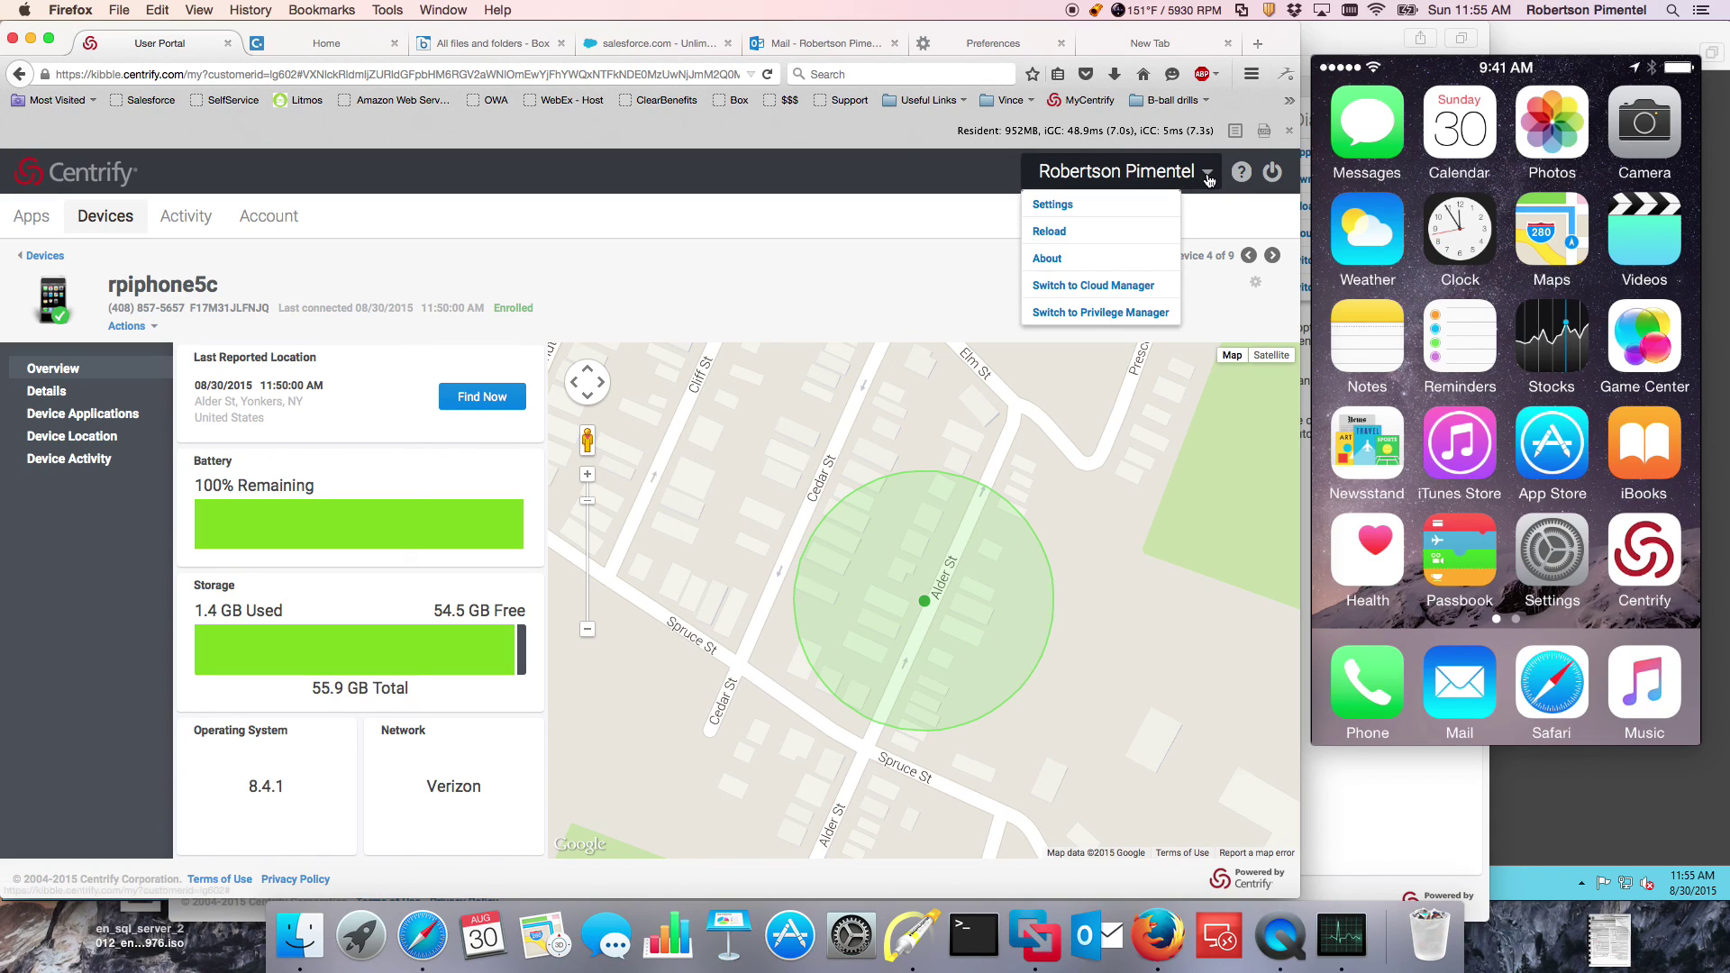
left_click(1075, 216)
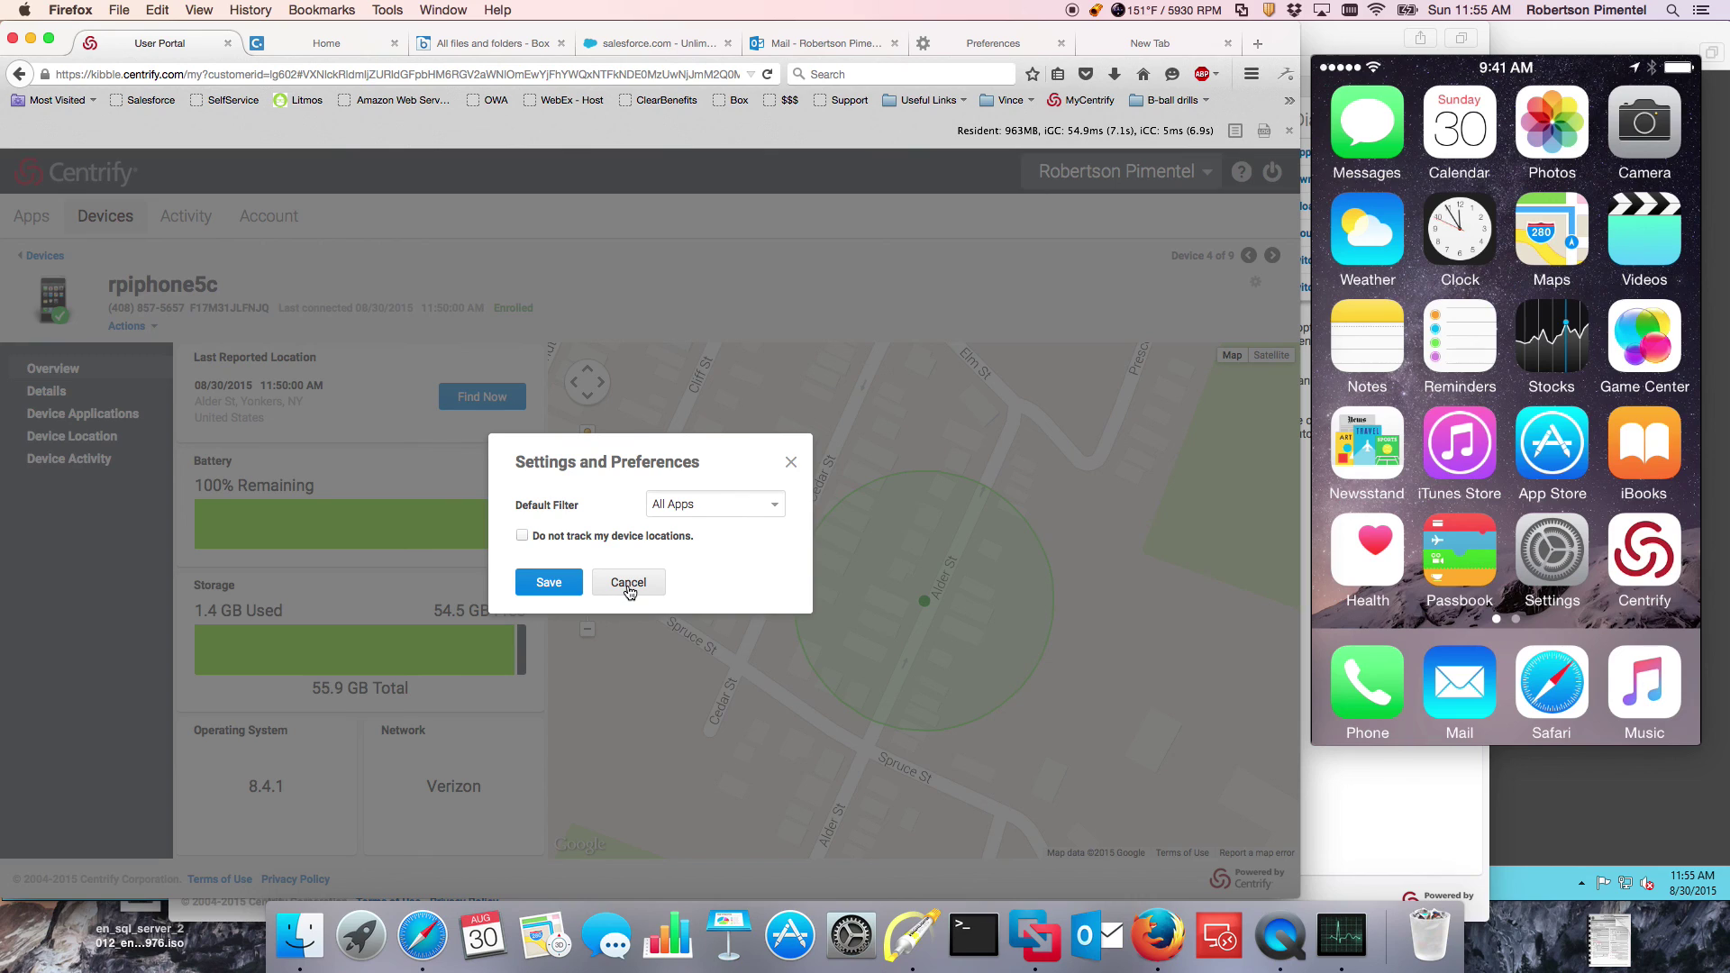
left_click(628, 583)
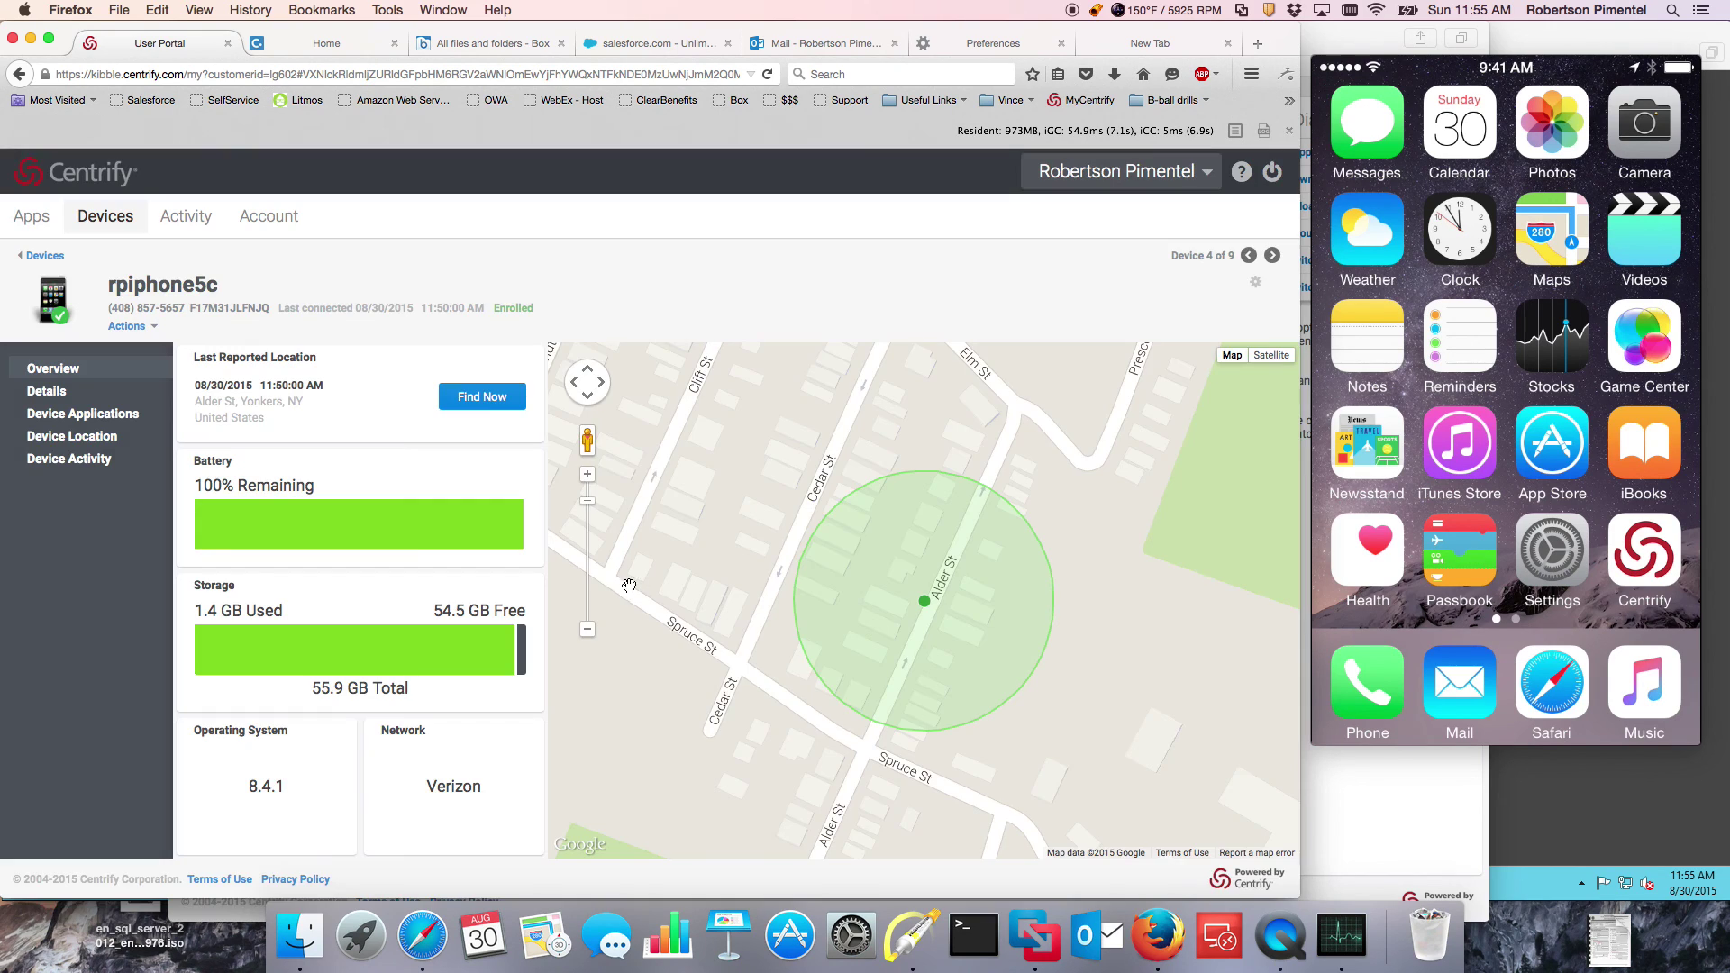
Step: Send a Lock Screen command to rpiphone5c and go back to the Devices list
left_click(153, 327)
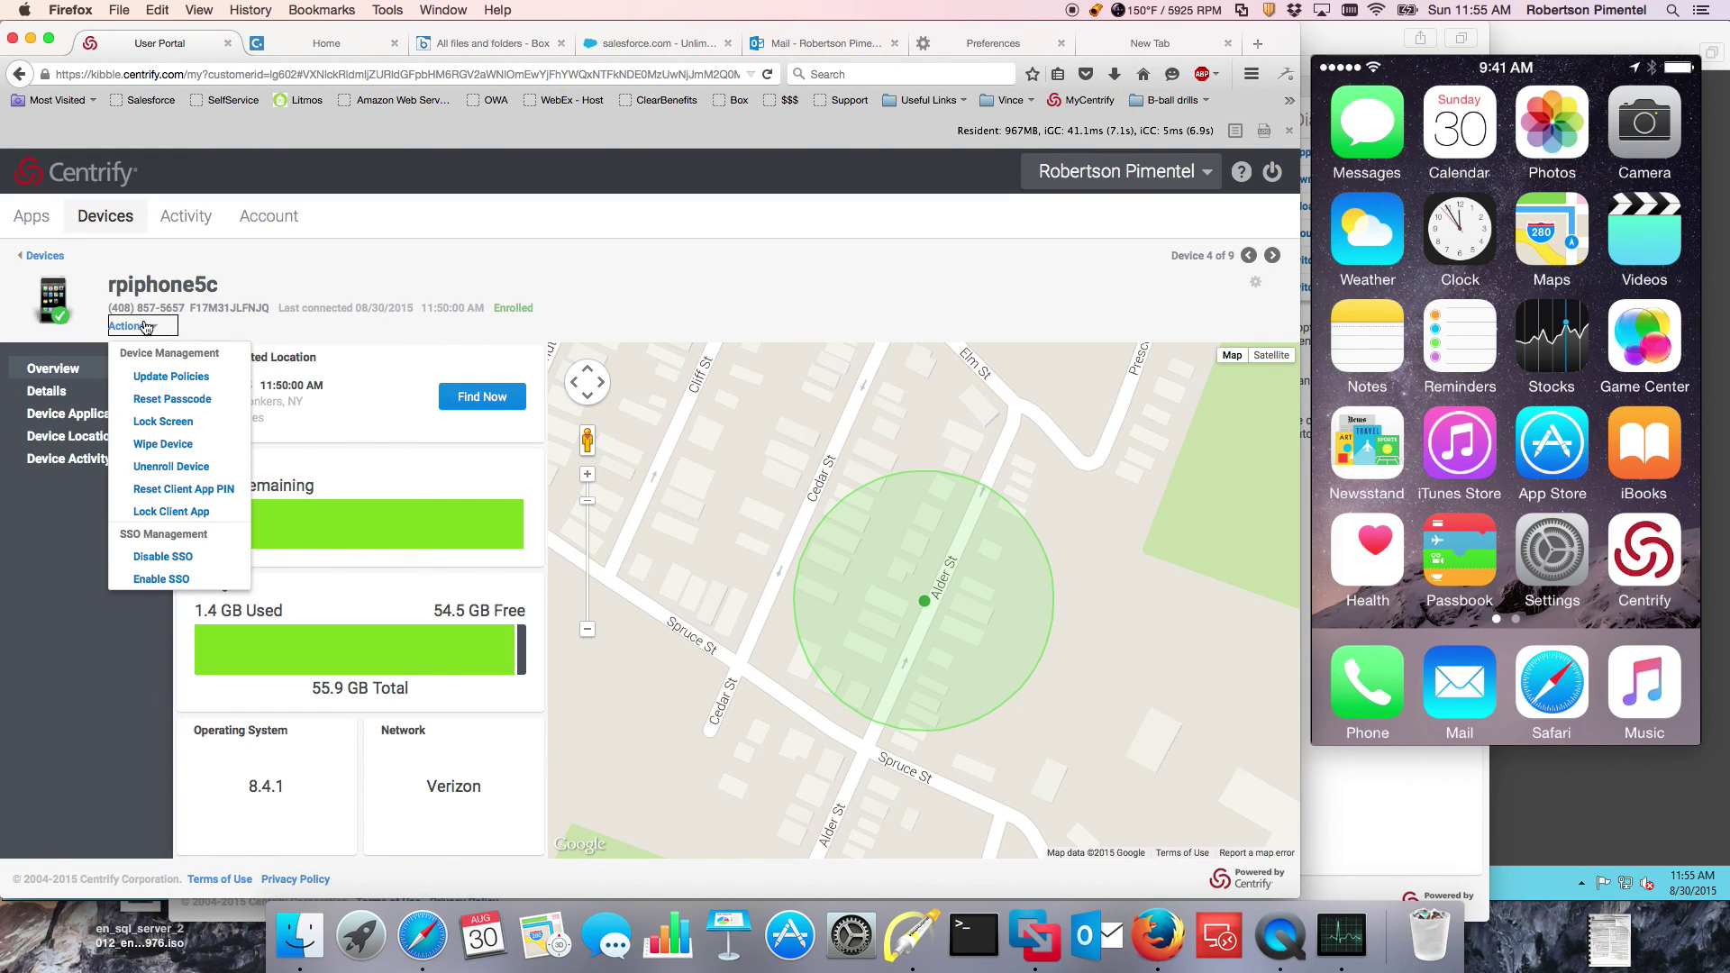
left_click(171, 427)
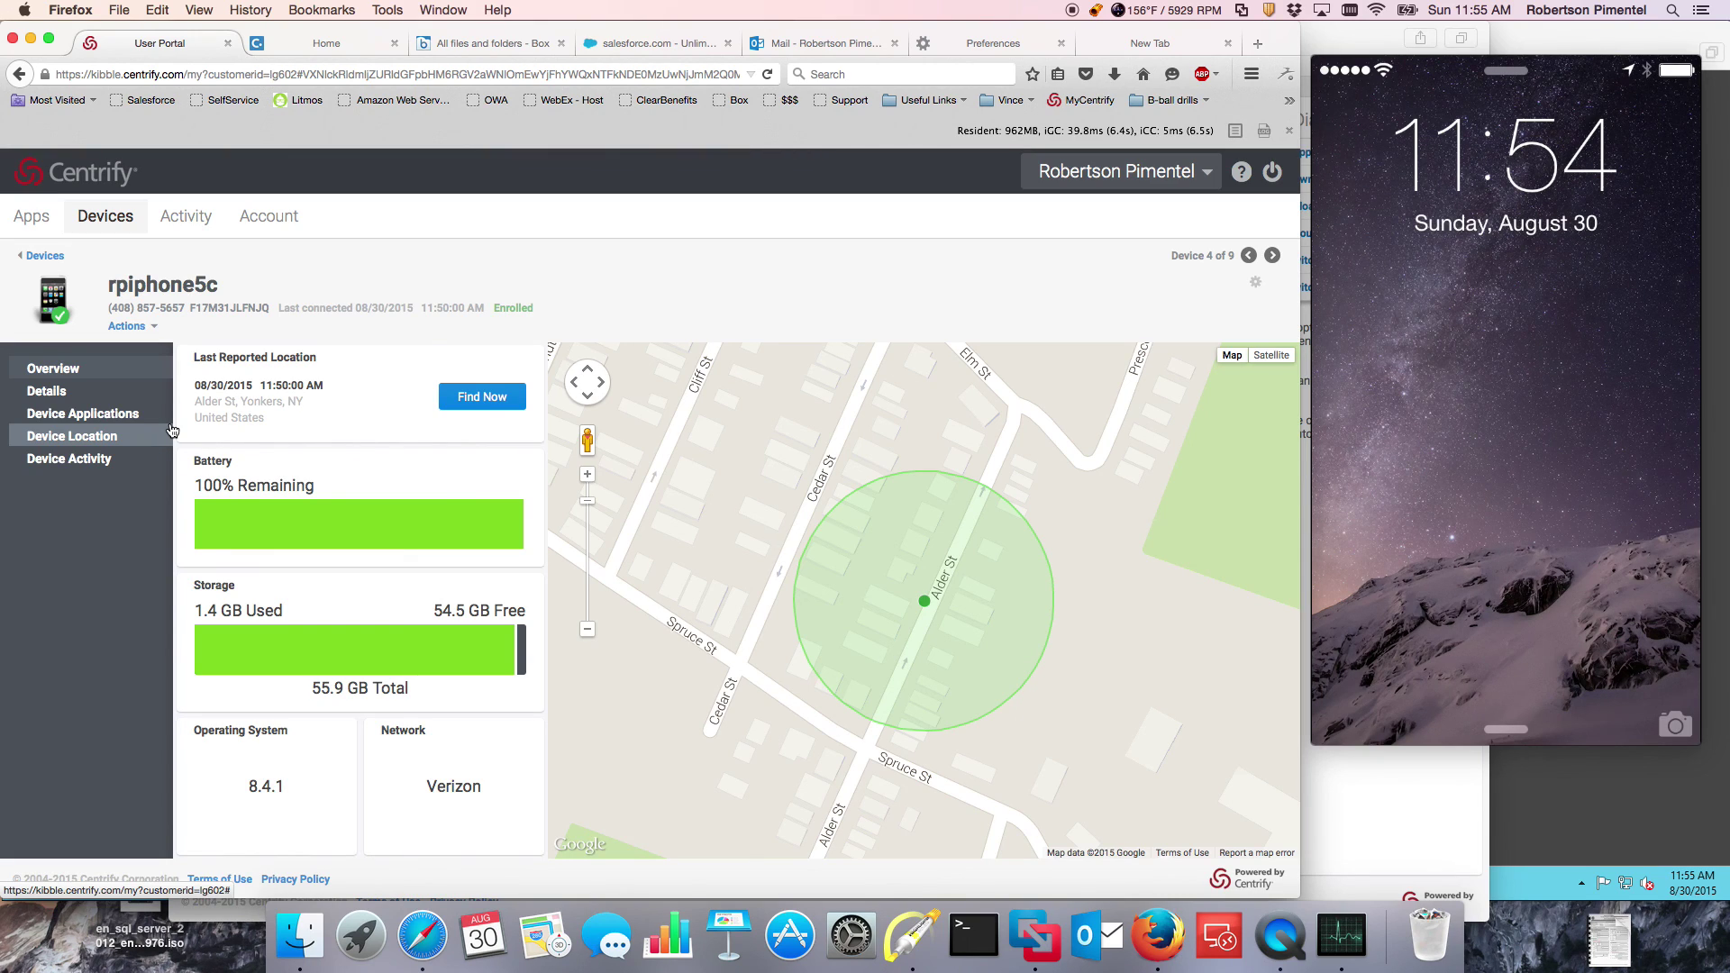
left_click(58, 257)
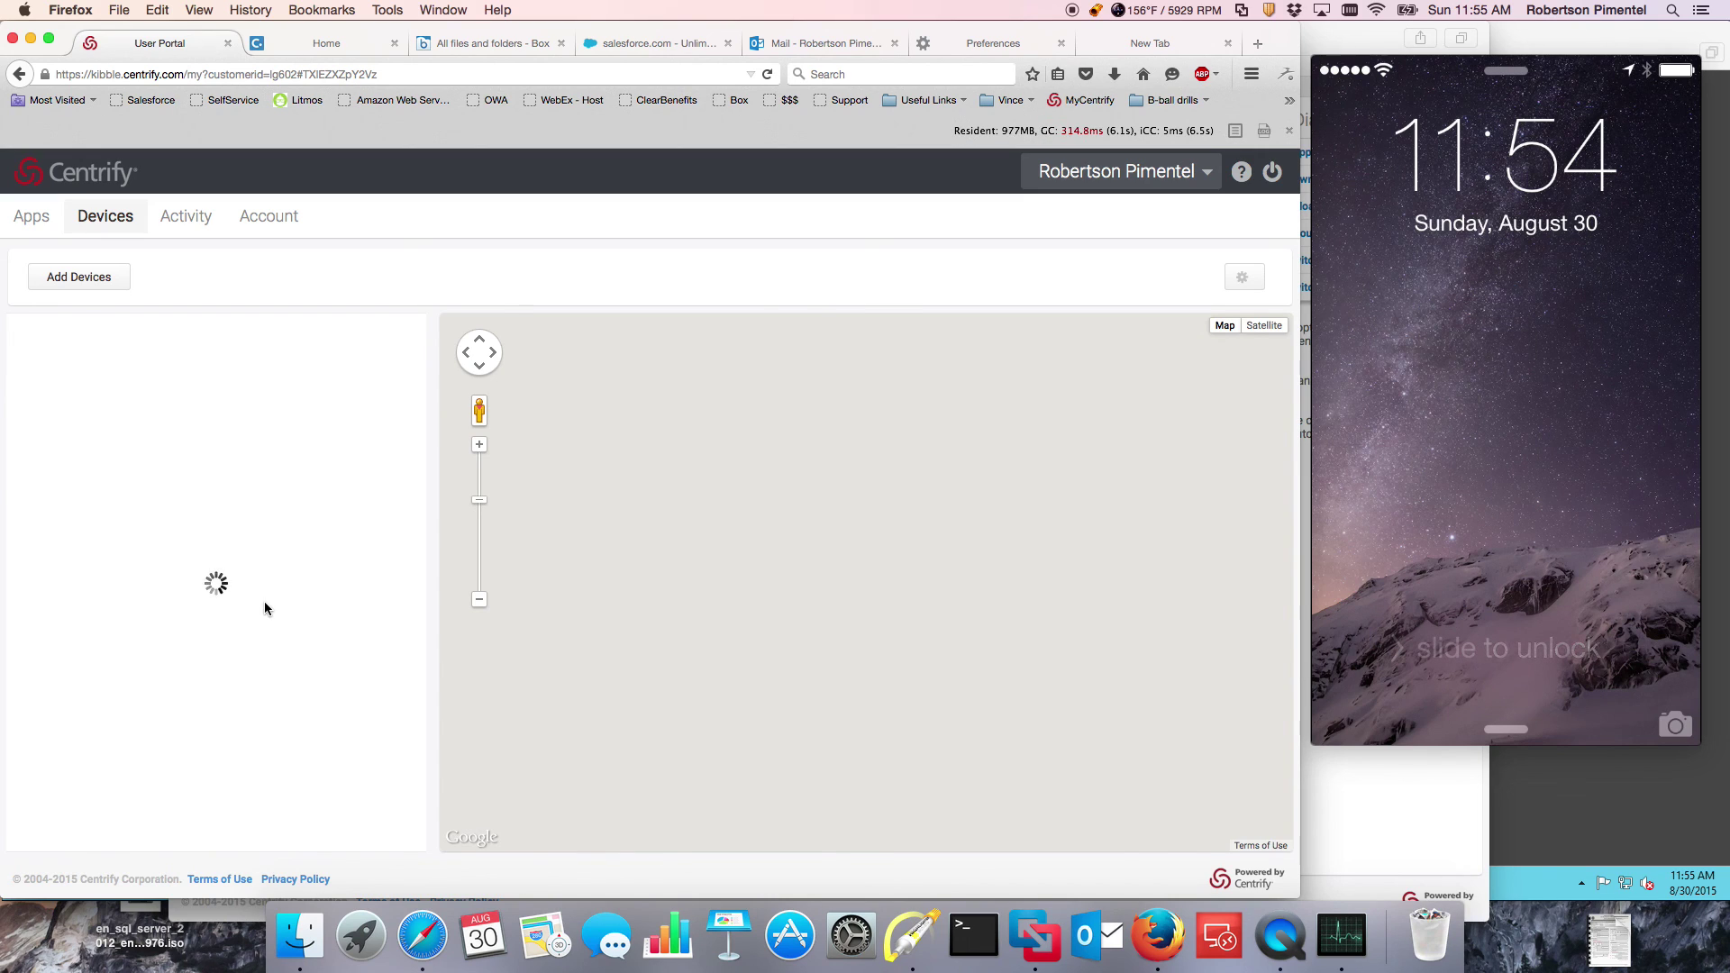
left_click(158, 625)
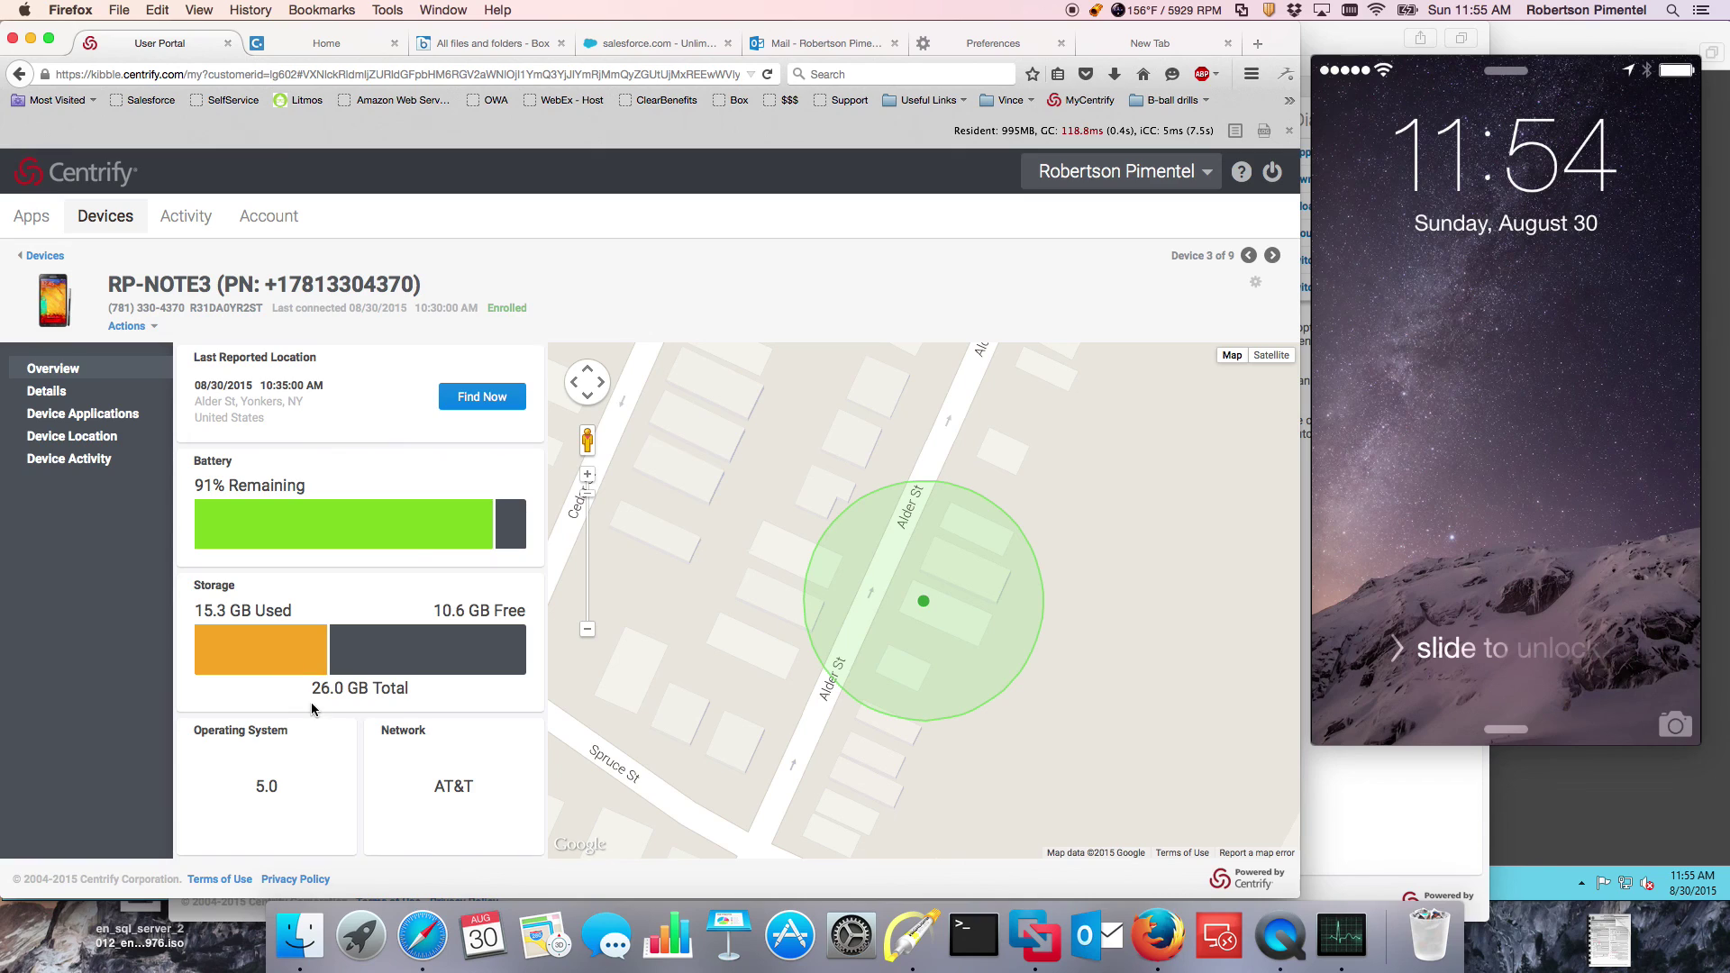
left_click(153, 328)
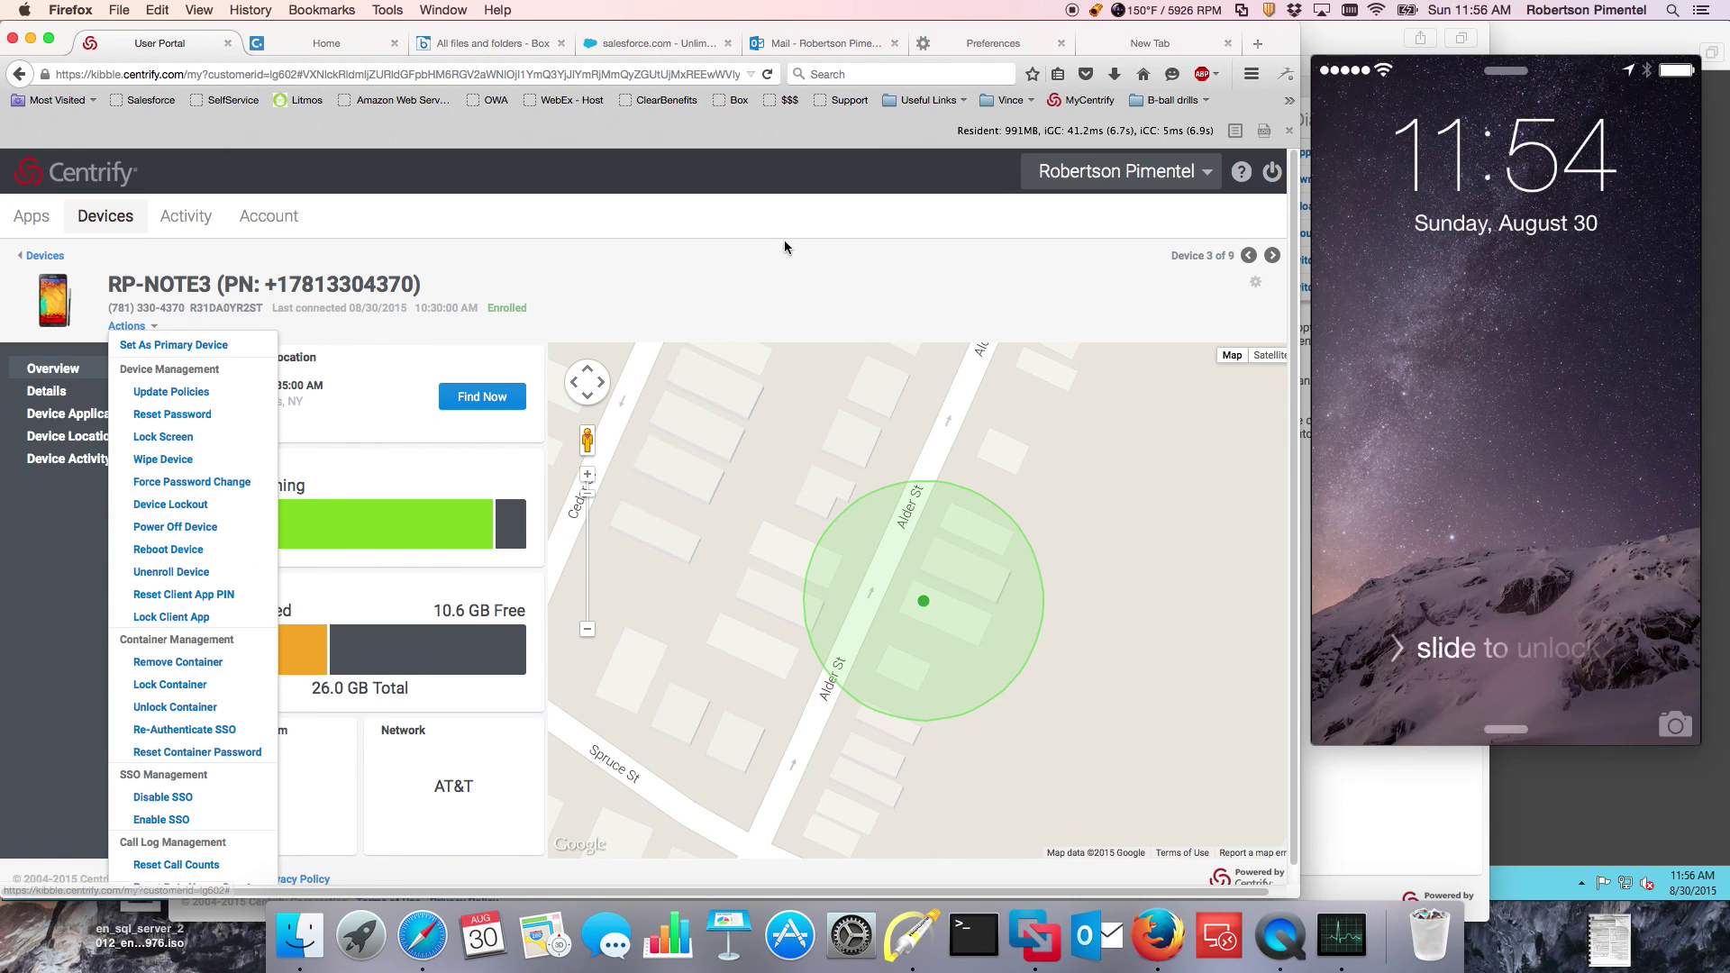
left_click(756, 246)
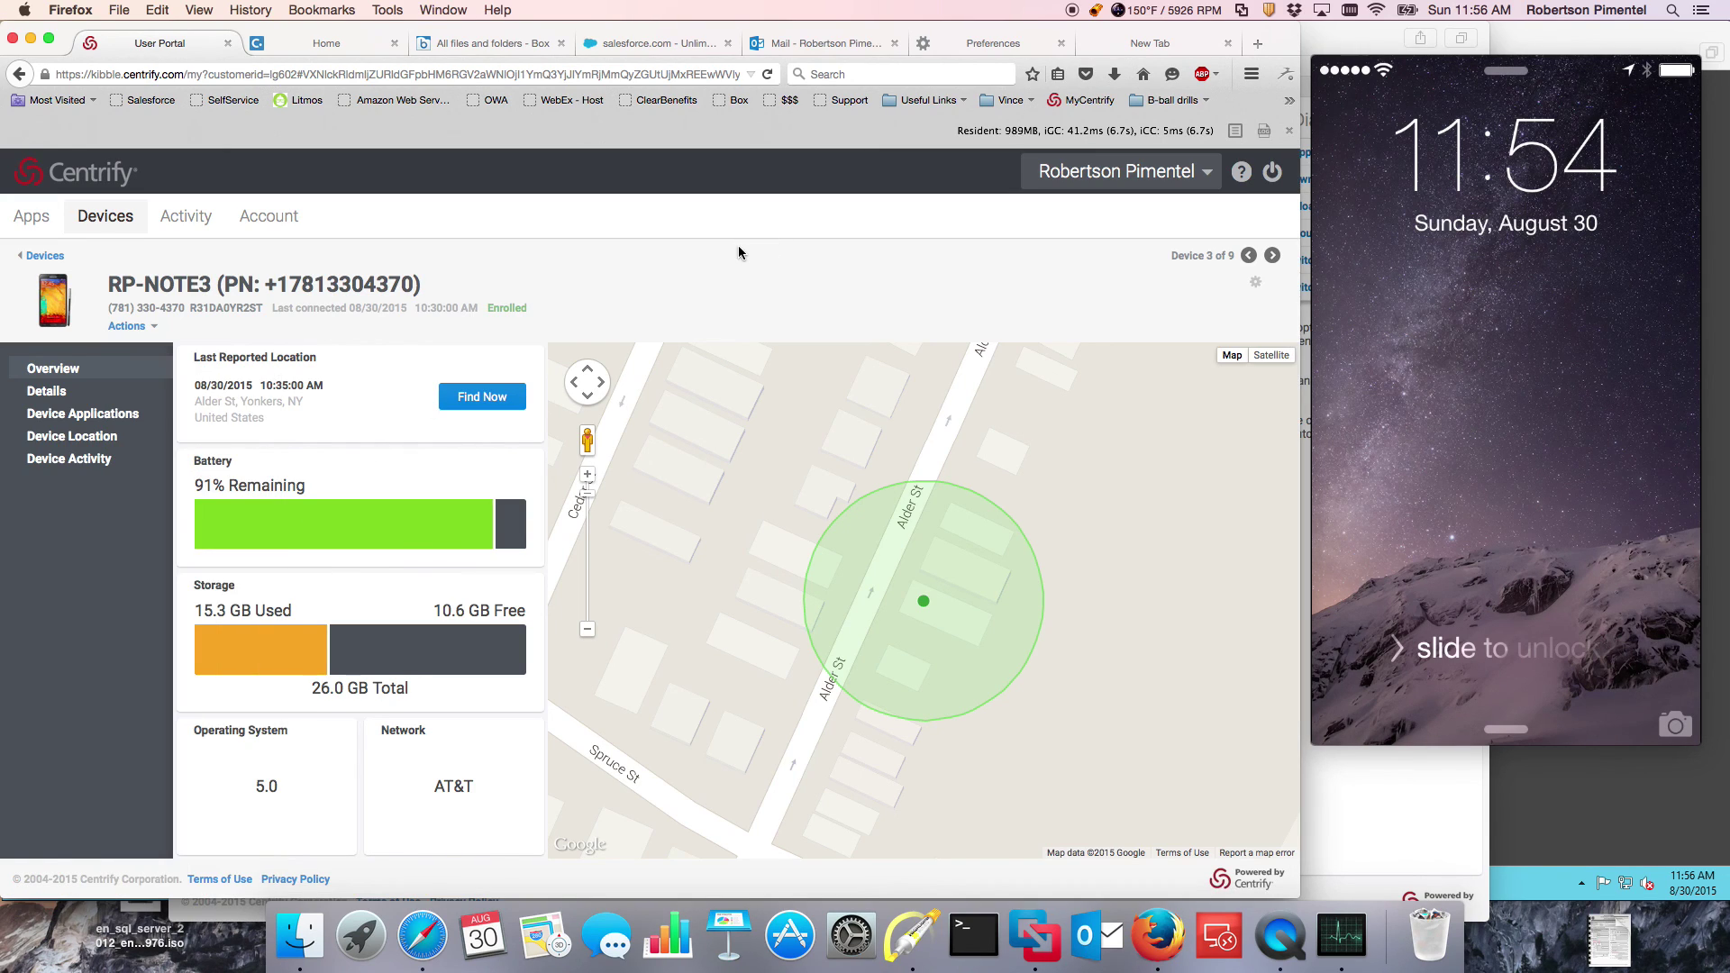
left_click(38, 257)
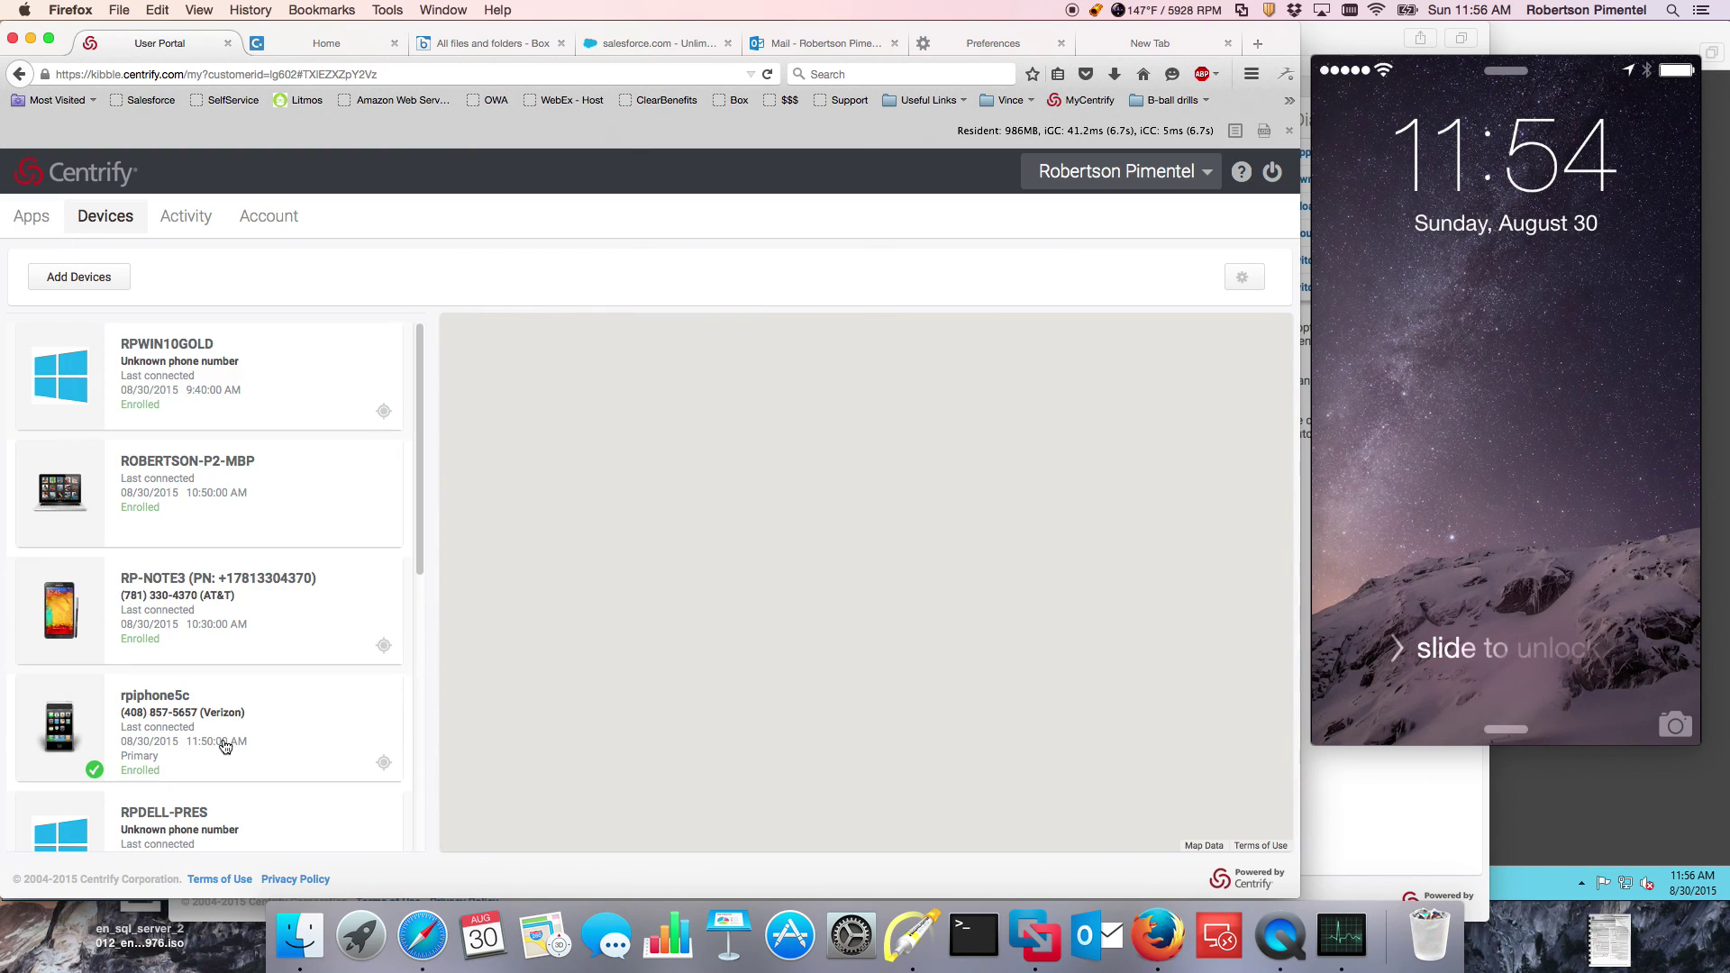
left_click(162, 367)
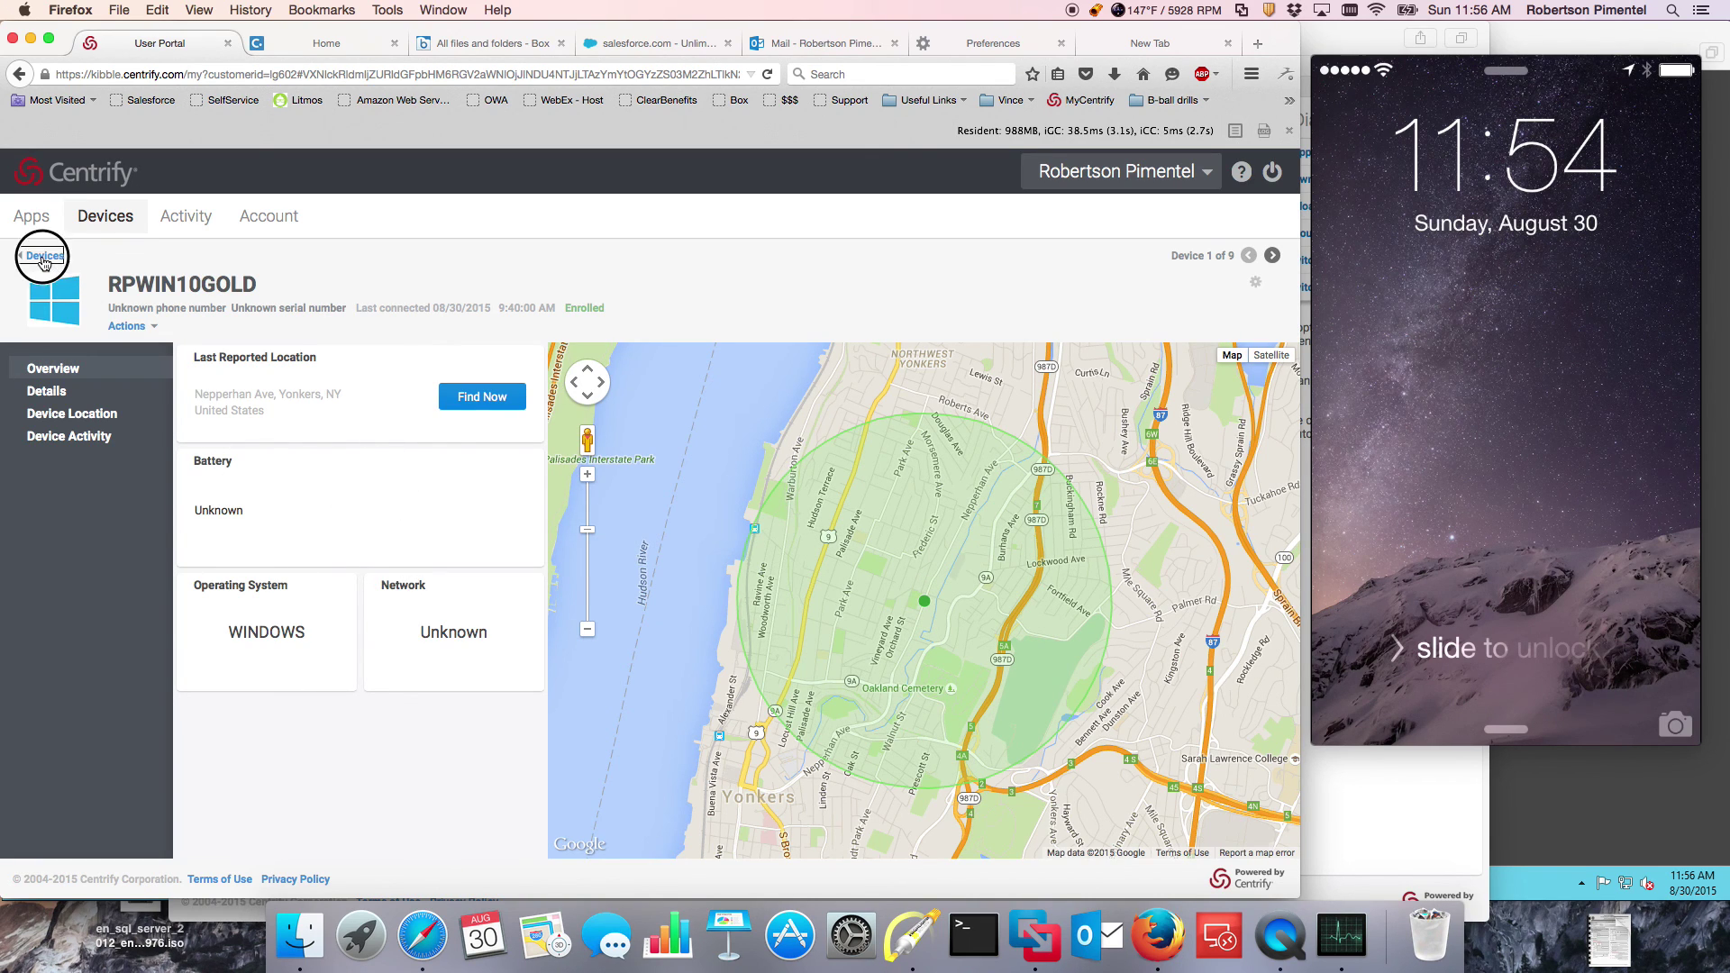
left_click(43, 256)
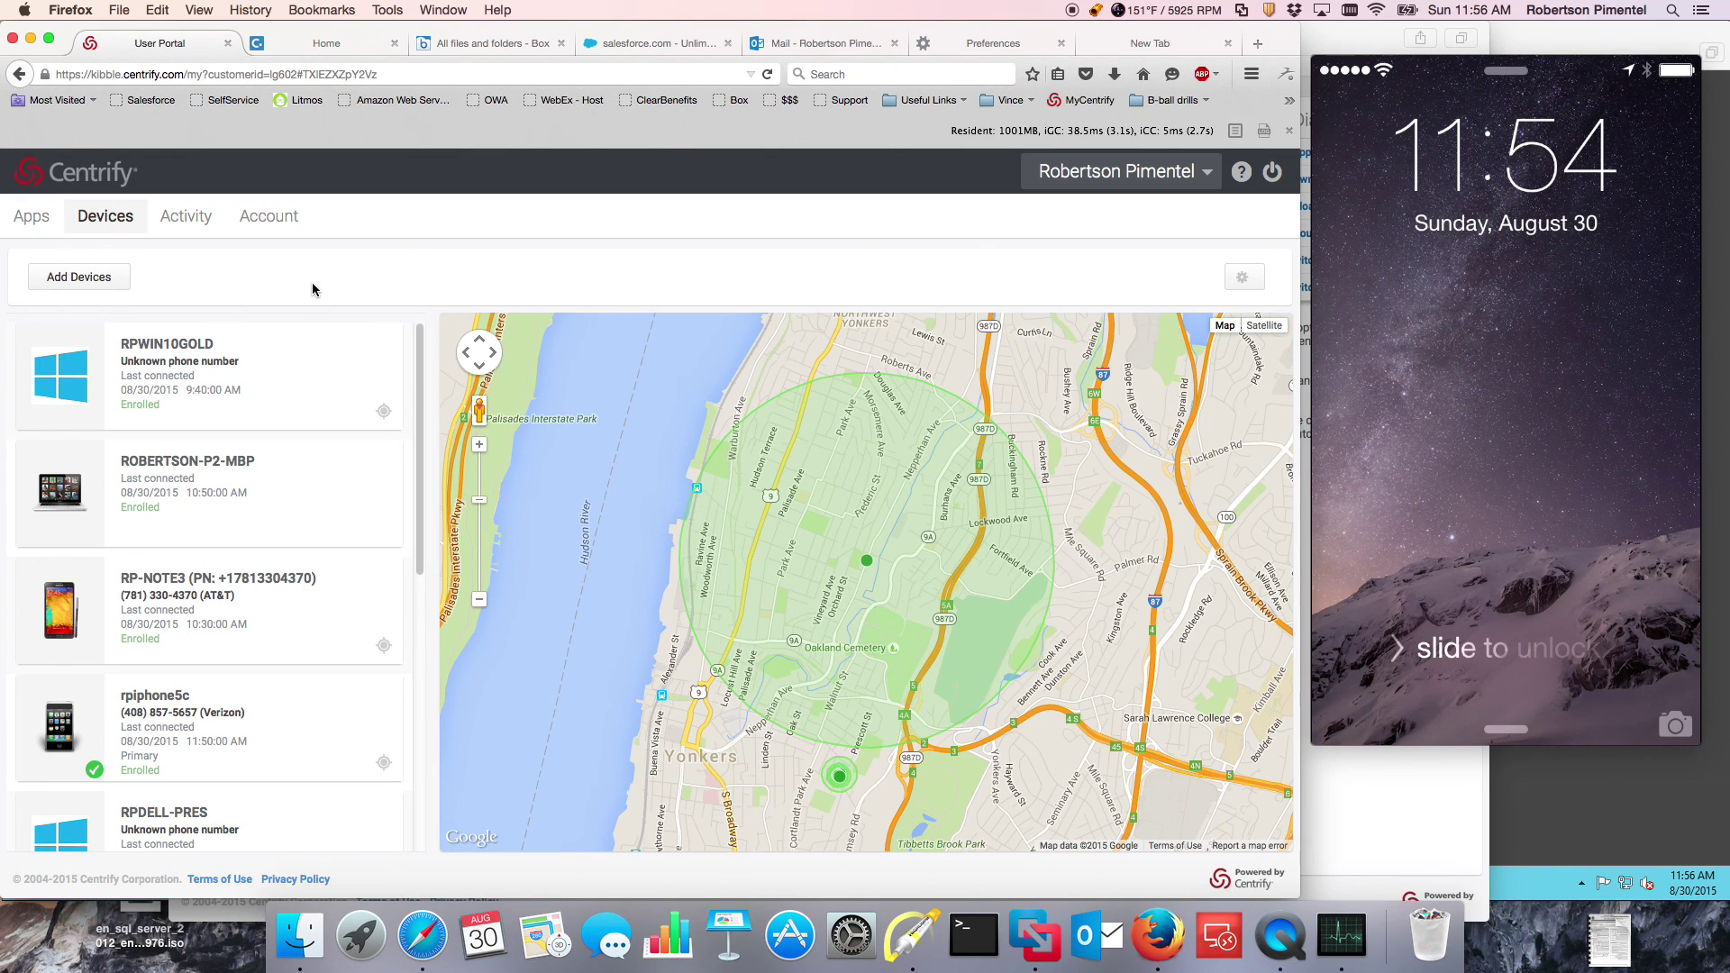
Step: Sign out, sign back in with the user's user name, and choose Forgot your password?
left_click(1273, 172)
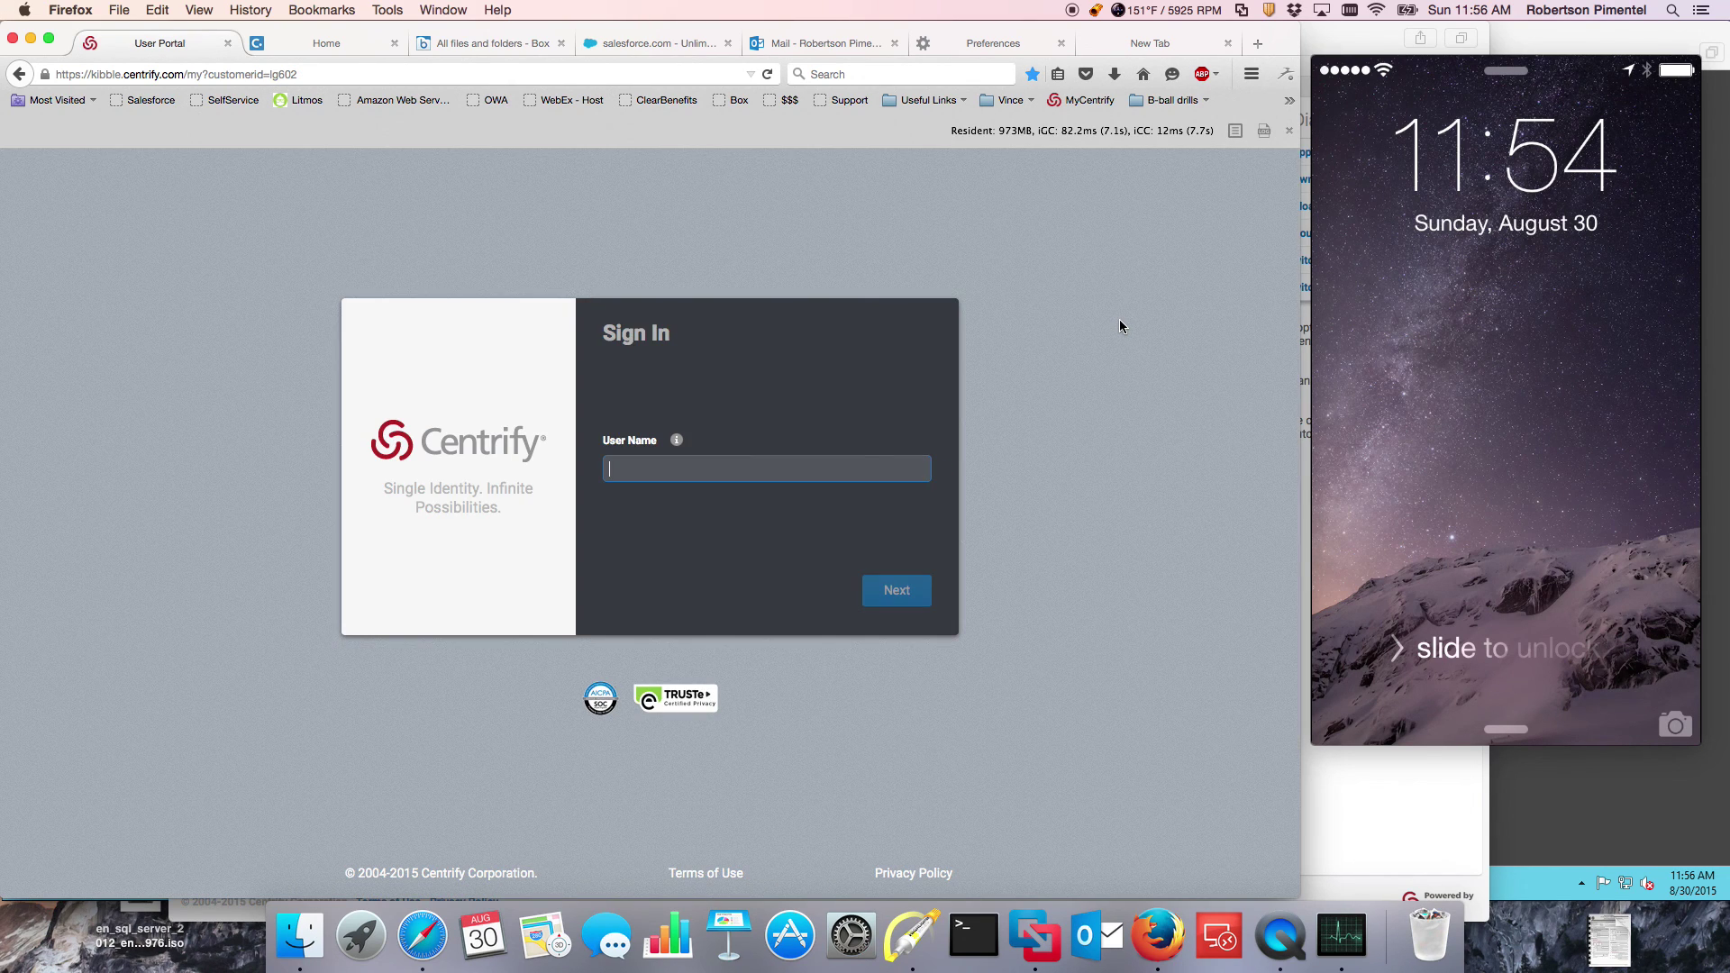
type("r")
key("BackSpace")
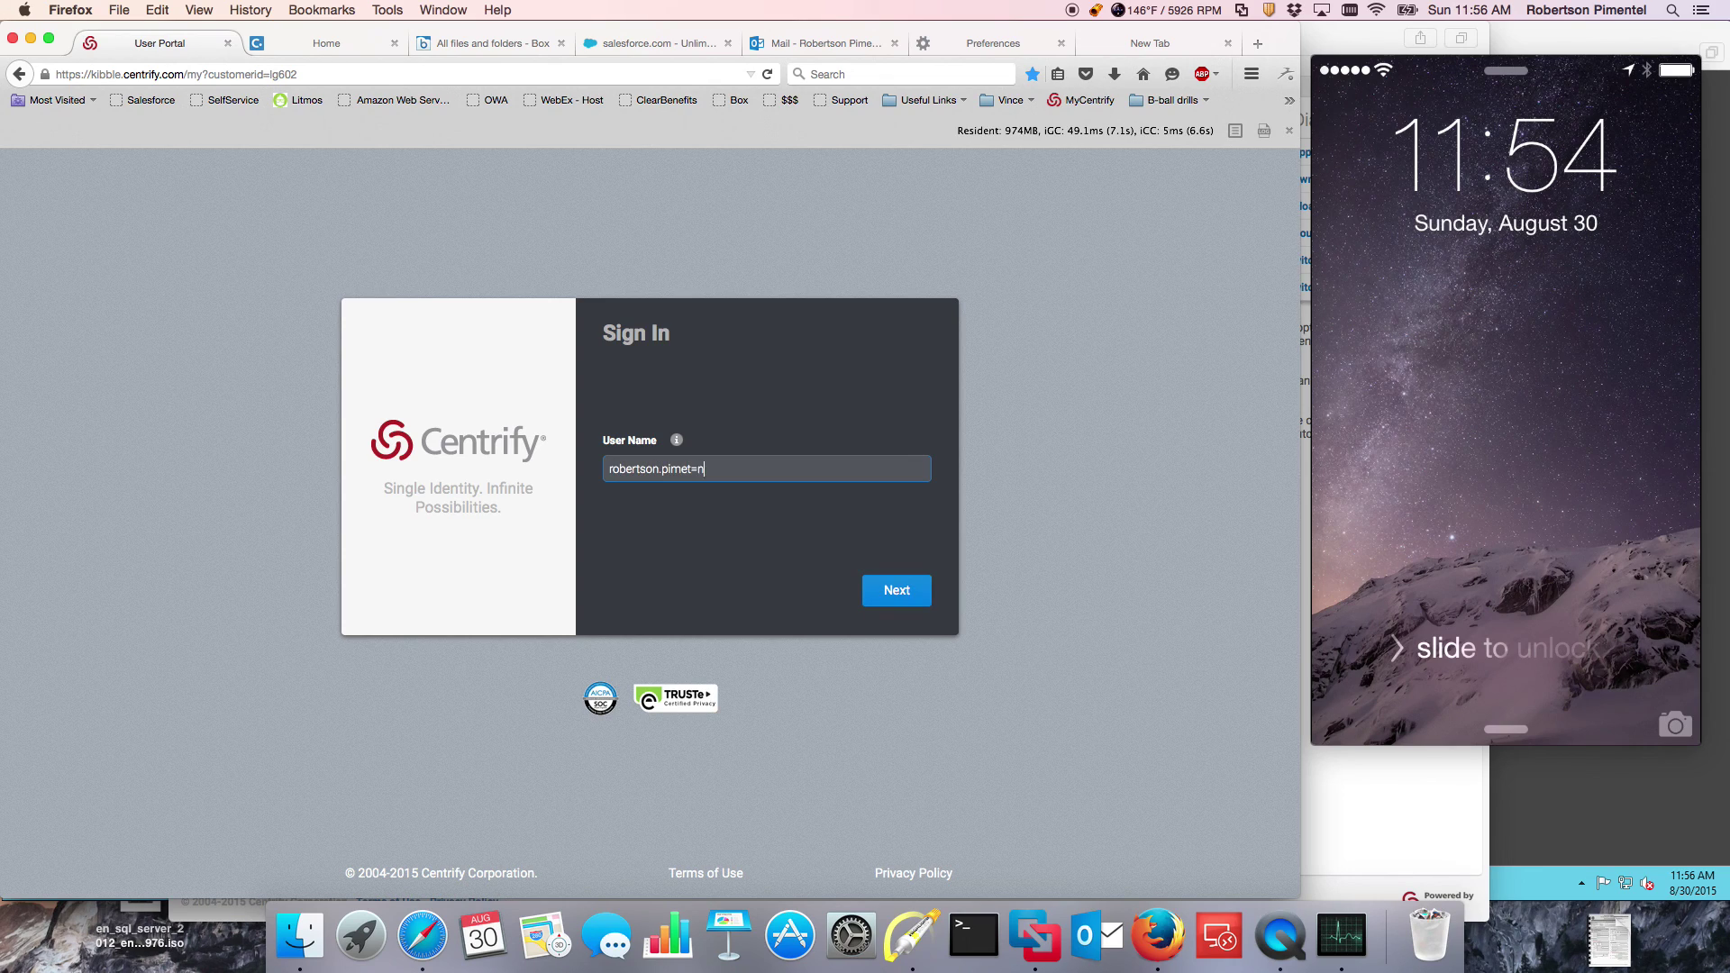
key("Return")
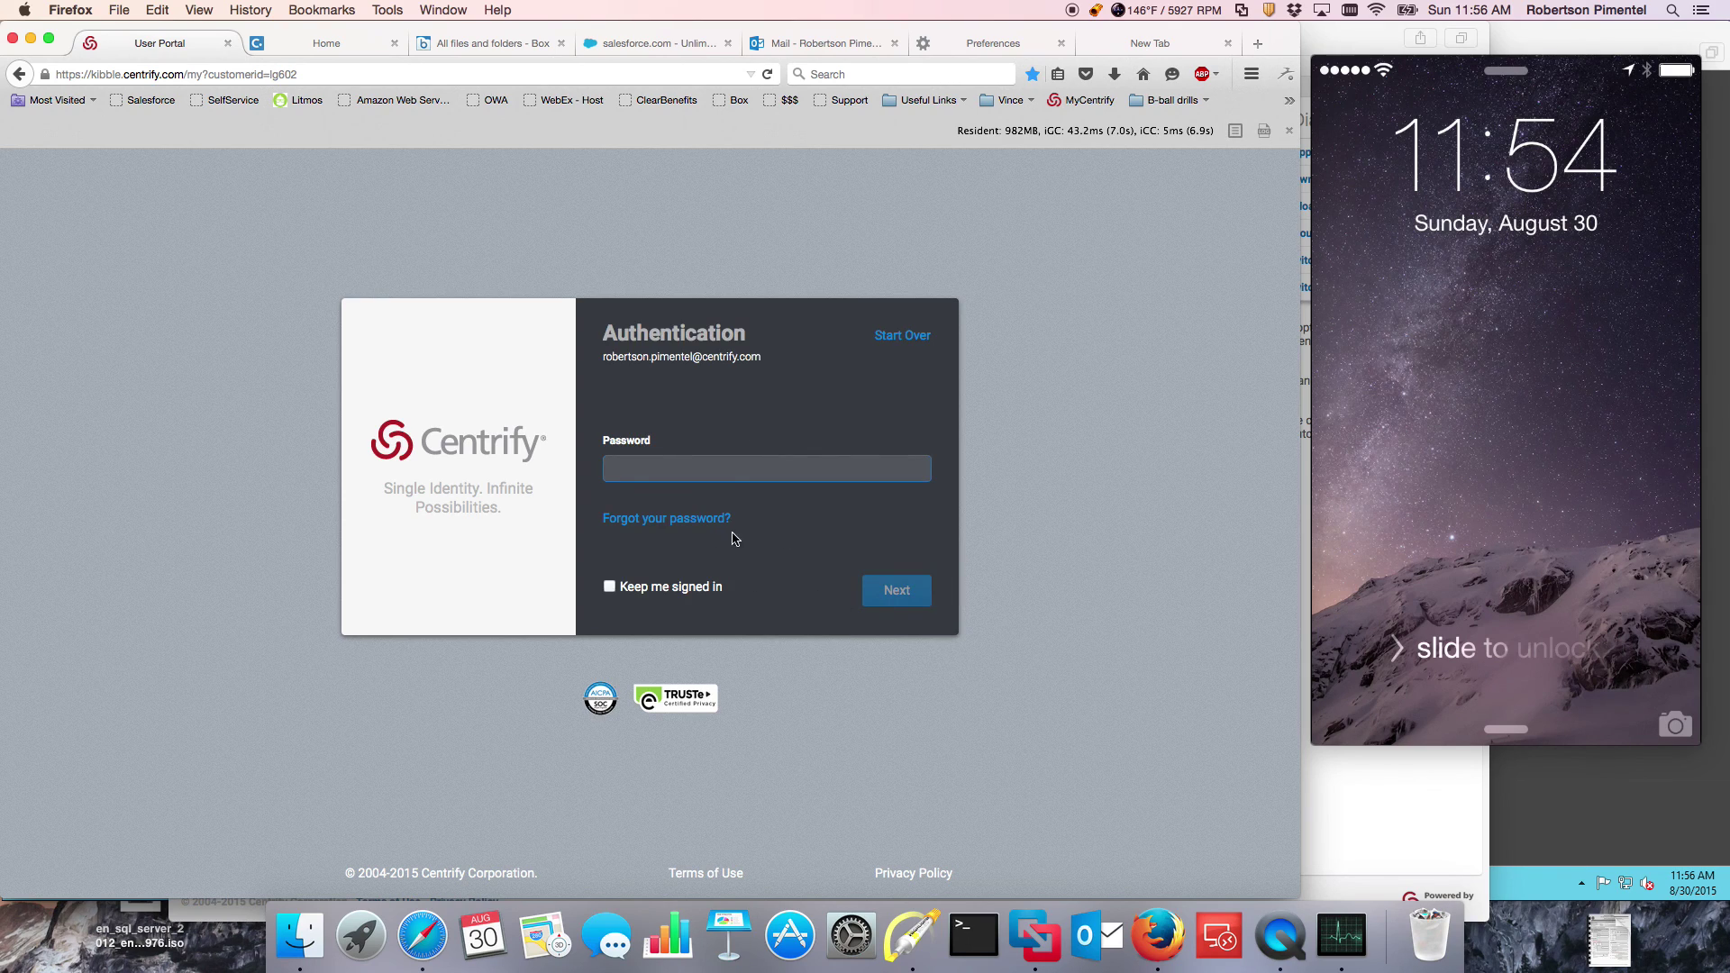
left_click(677, 523)
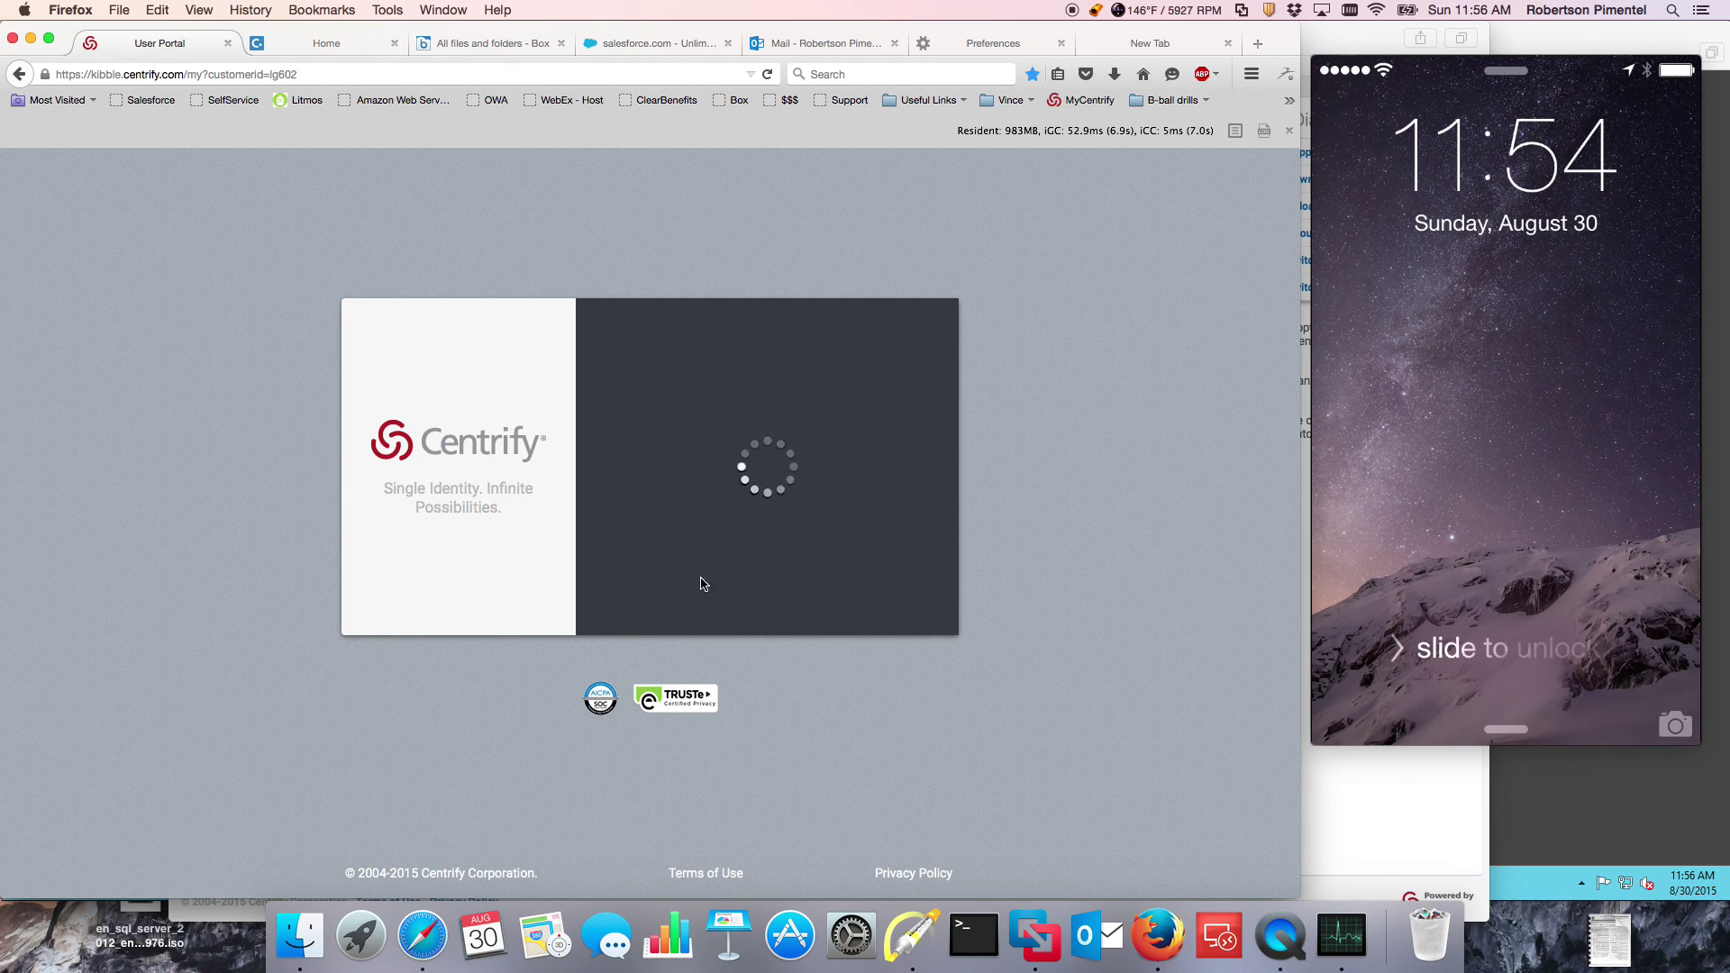
Step: Pick Mobile Authenticator from the Authentication Method dropdown
left_click(831, 474)
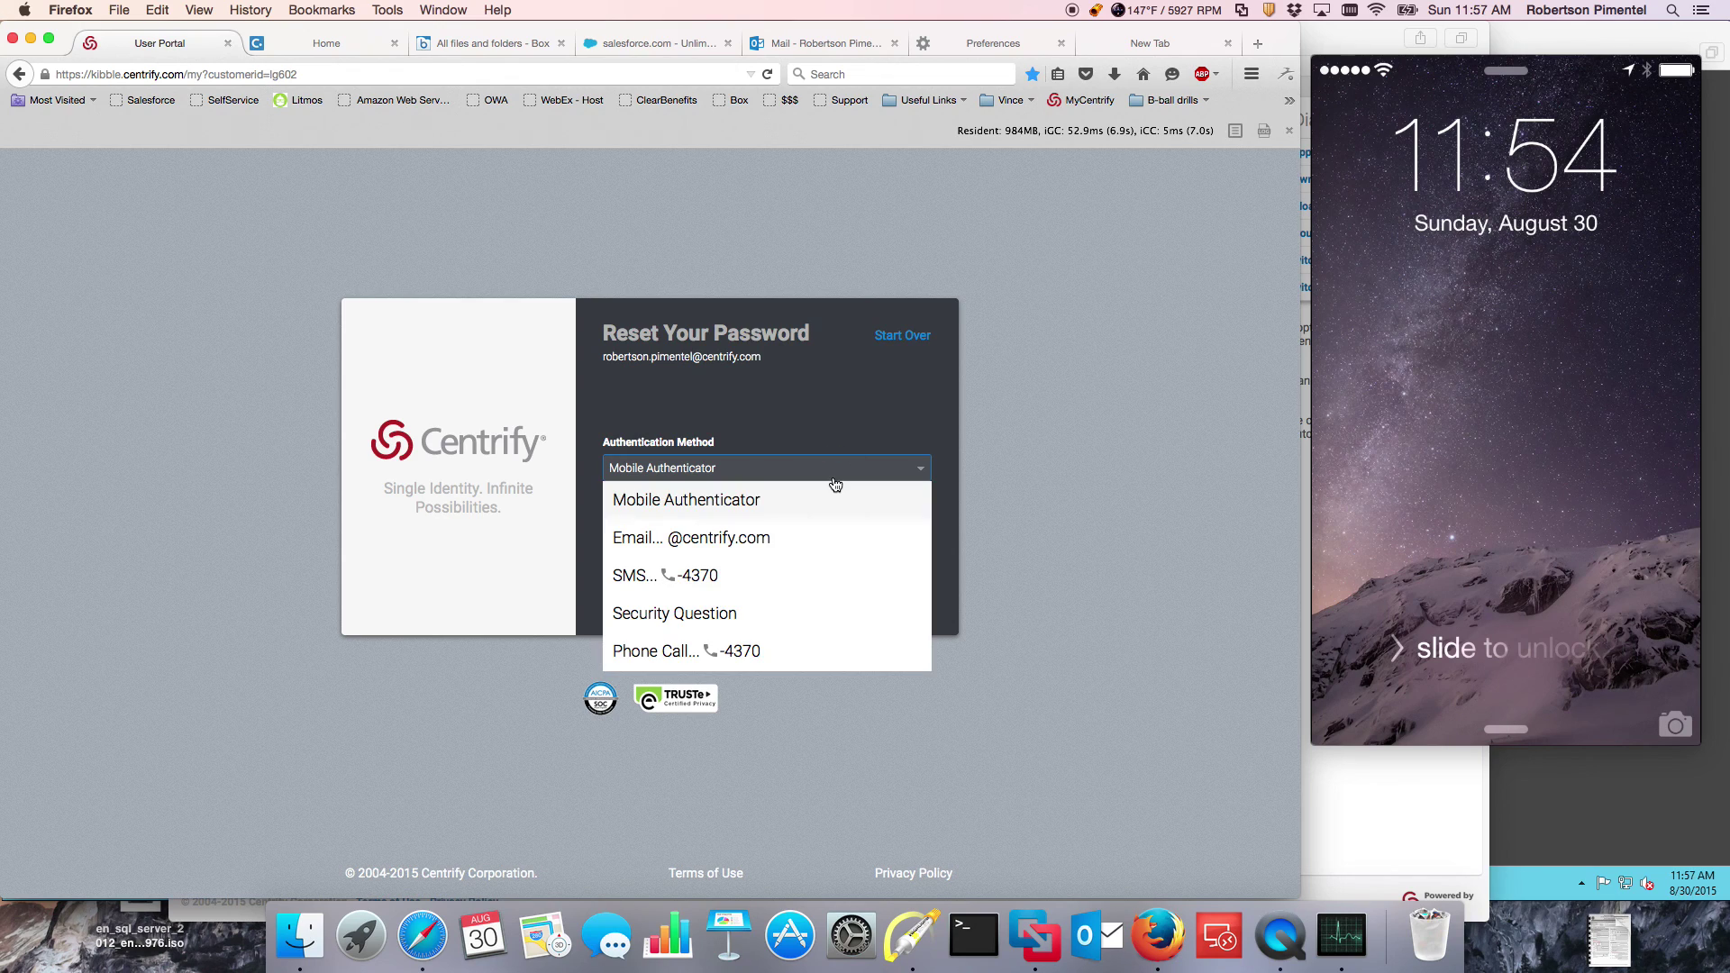
left_click(1066, 488)
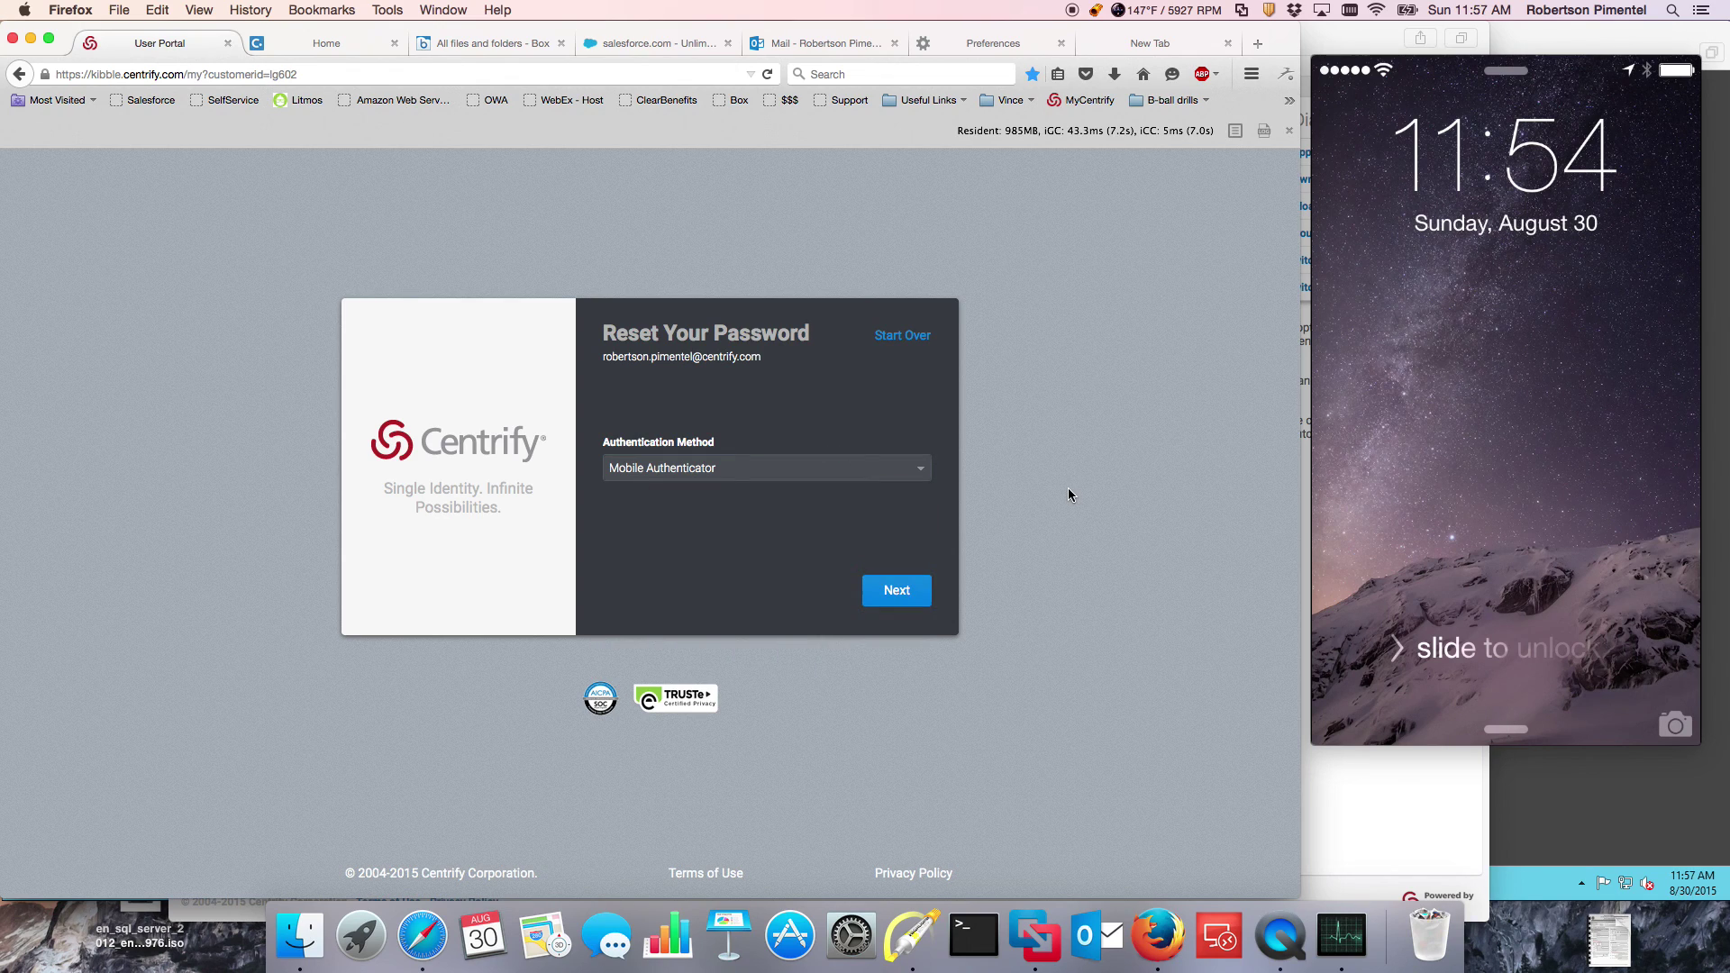